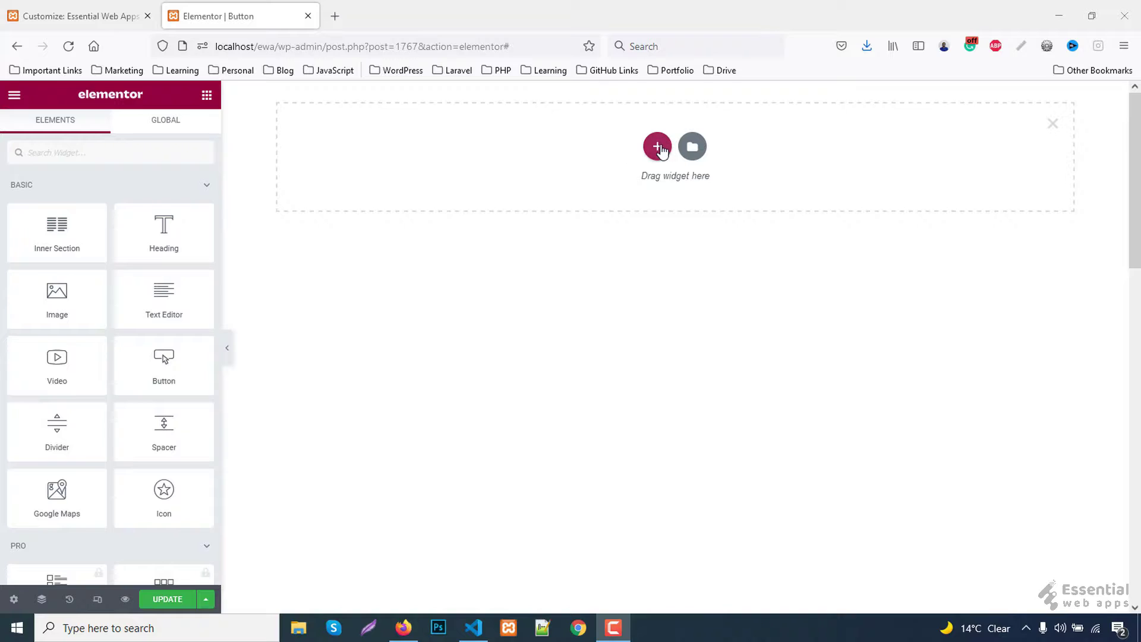
Step: Add a section with three equal columns and set its top and bottom margins to 120 px
left_click(658, 147)
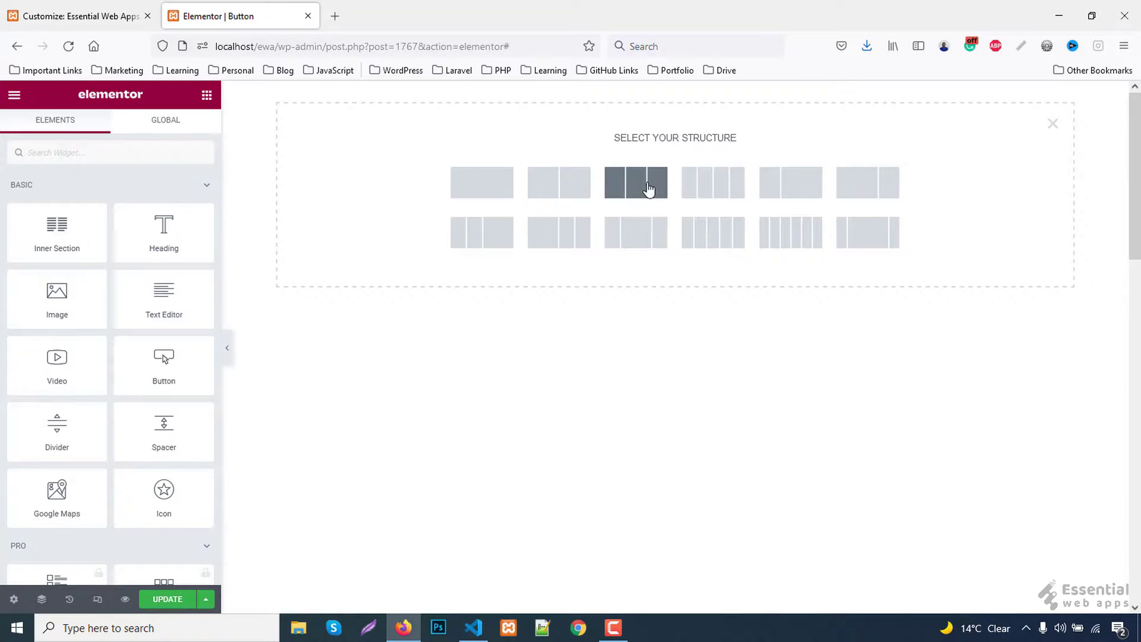
left_click(646, 189)
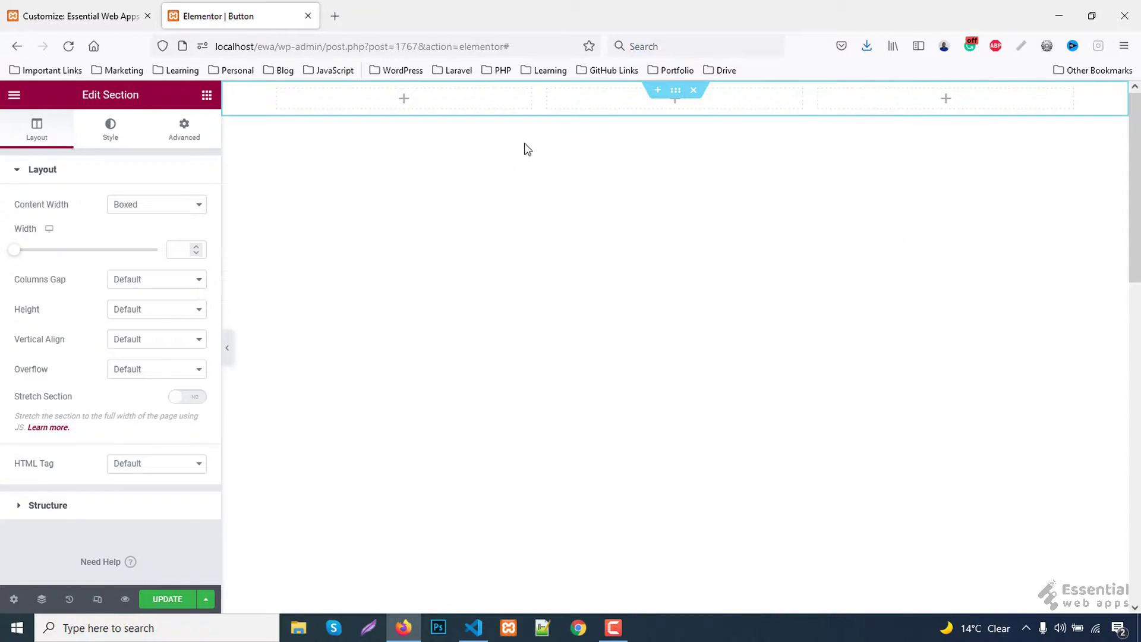
left_click(187, 131)
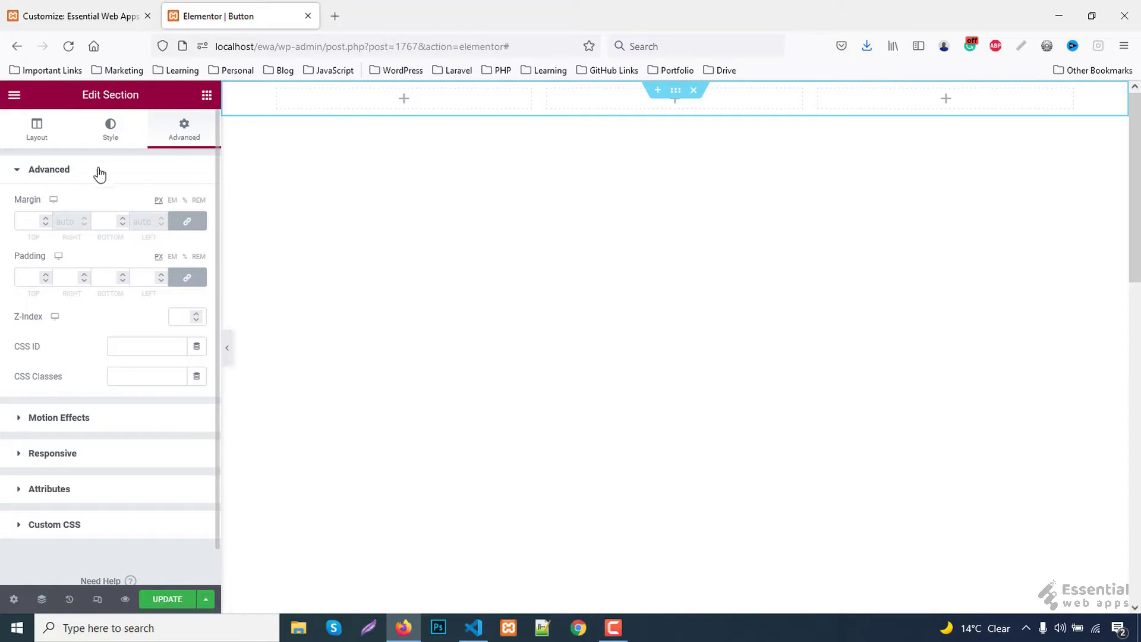
left_click(25, 219)
type("120")
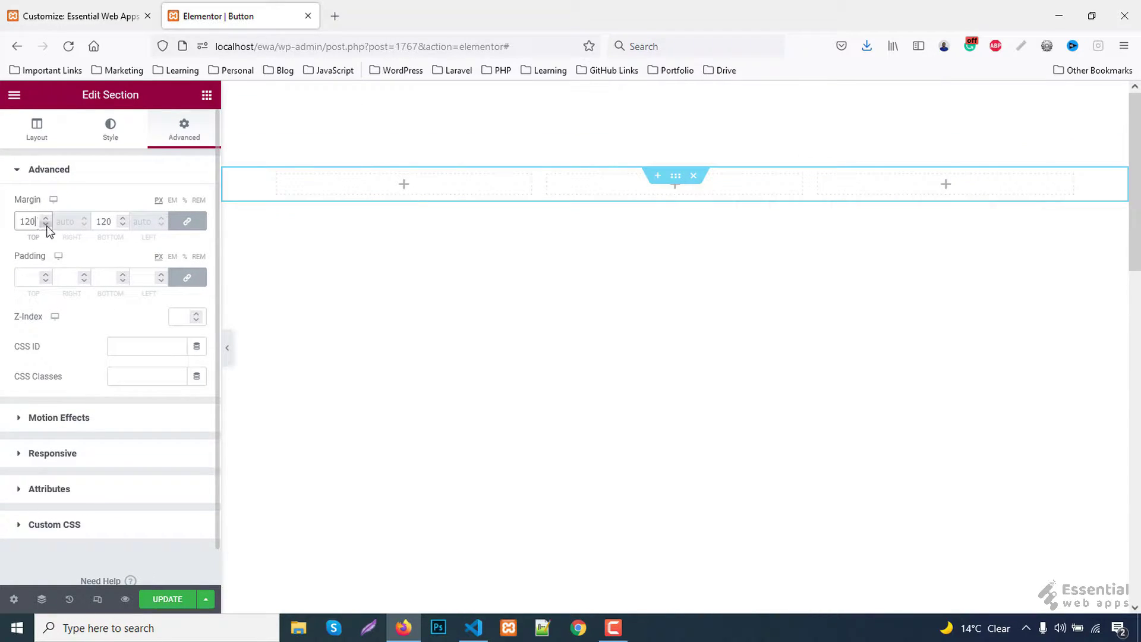
Step: Place a Button widget in the first column, justify its alignment and set its text to "Read More"
left_click(207, 97)
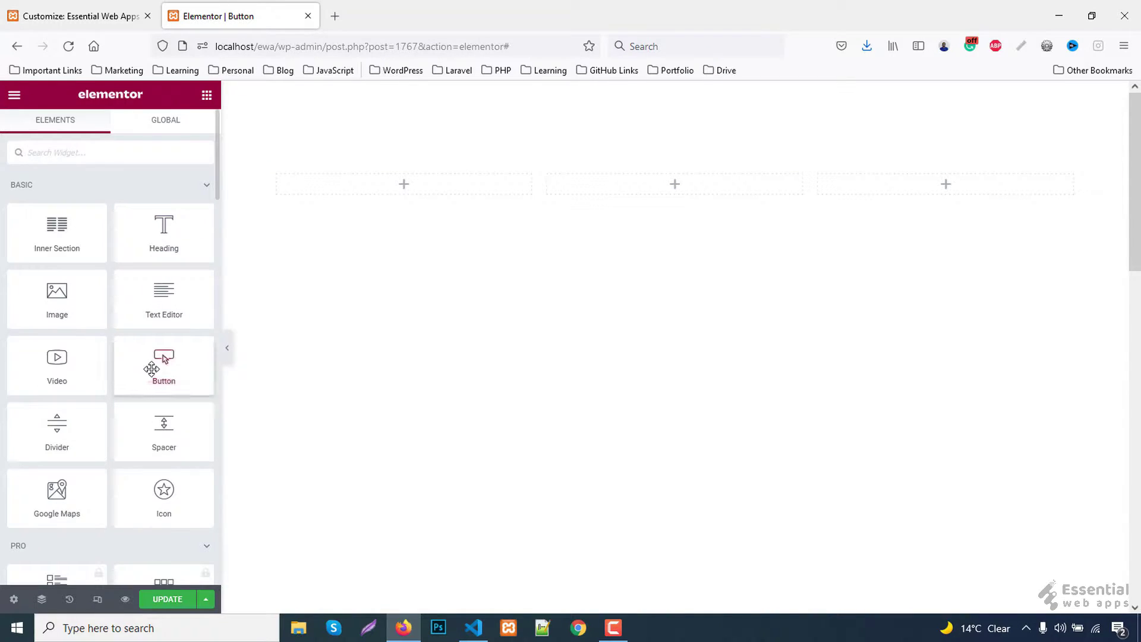
left_click_drag(152, 369, 397, 190)
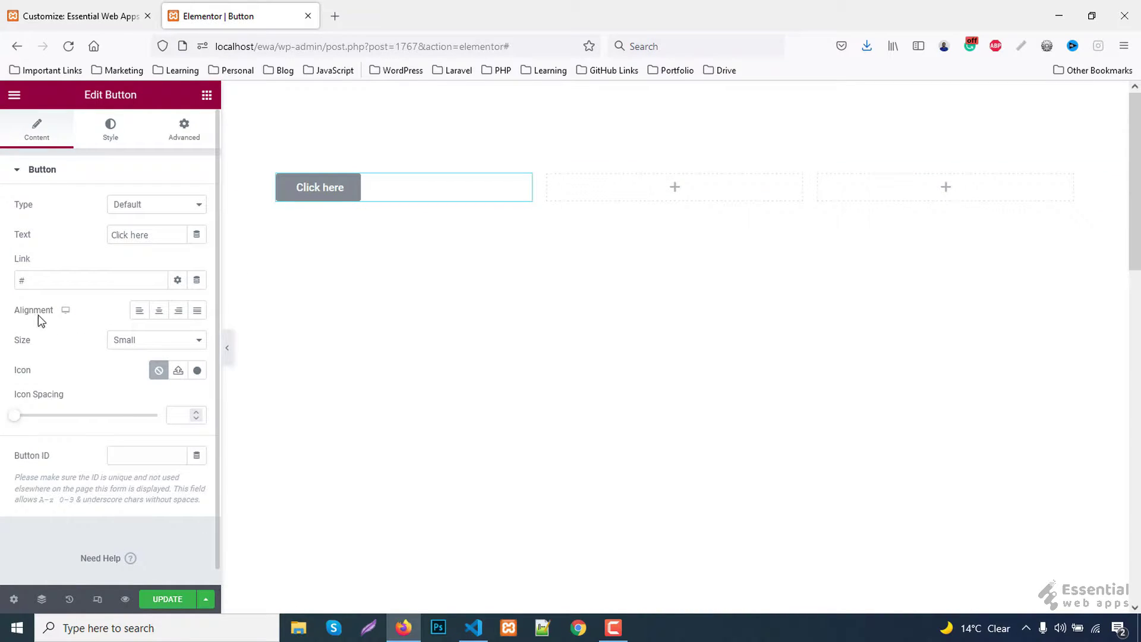
left_click(197, 310)
triple_click(145, 234)
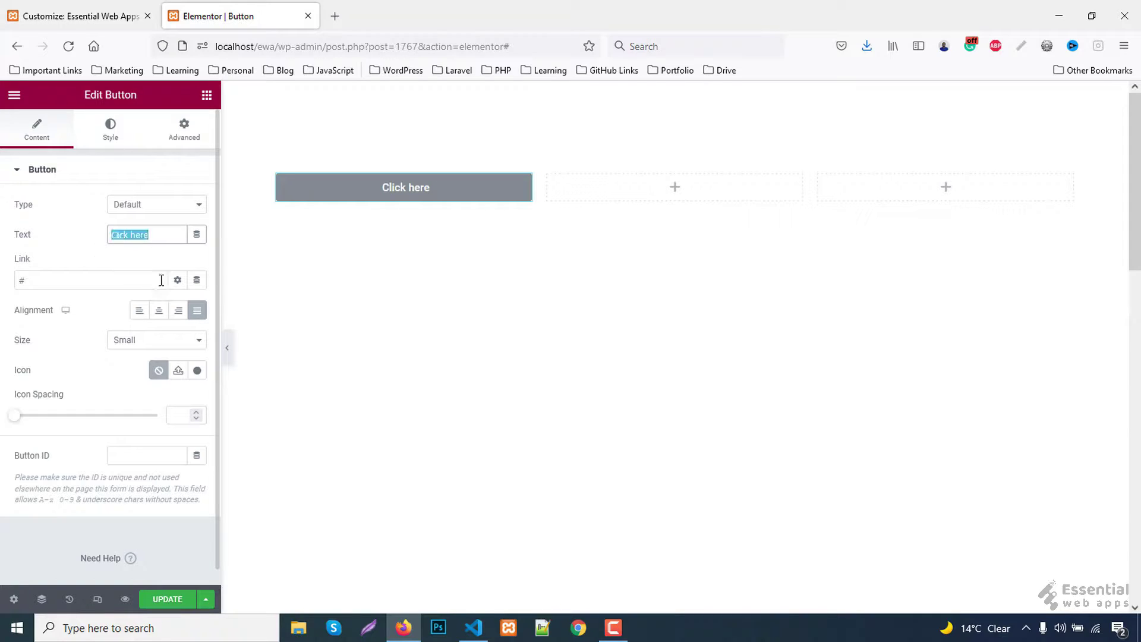
type("Read ")
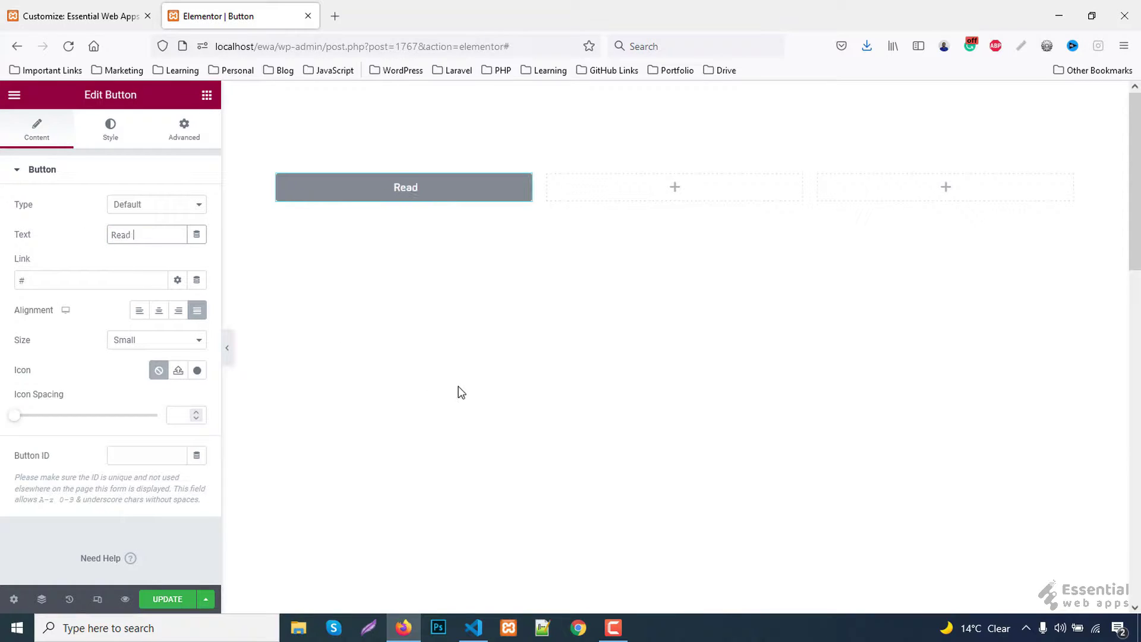
type("More")
Step: Search the icon library for "arrow" and insert the outlined circle icon with the right-pointing arrow into the button
left_click(197, 370)
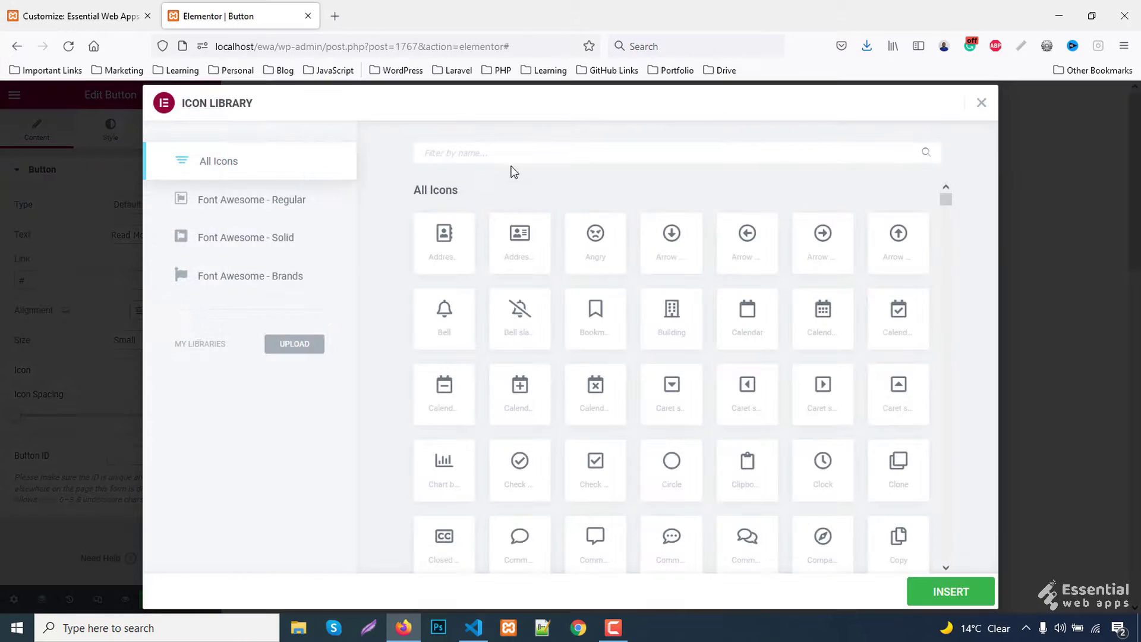
type("arrow")
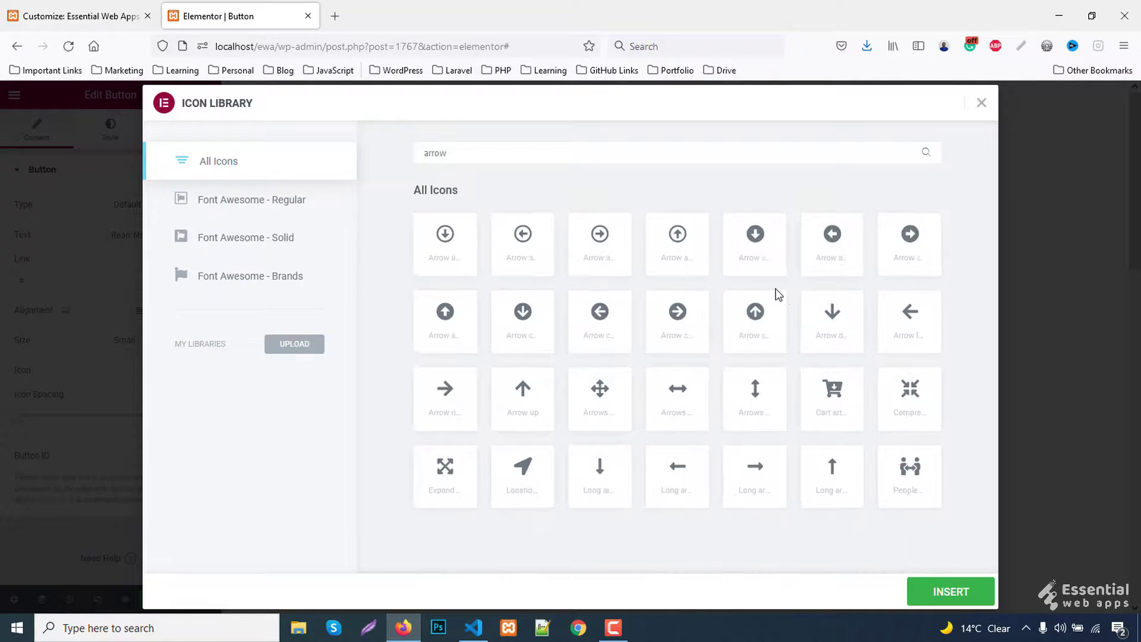
left_click(603, 247)
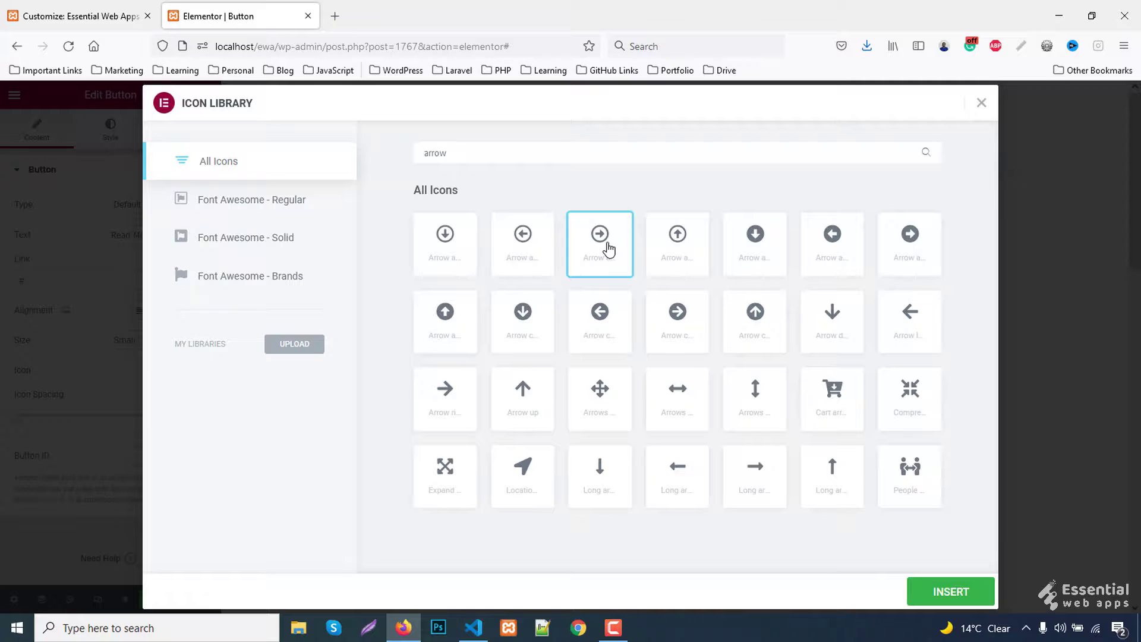
left_click(941, 595)
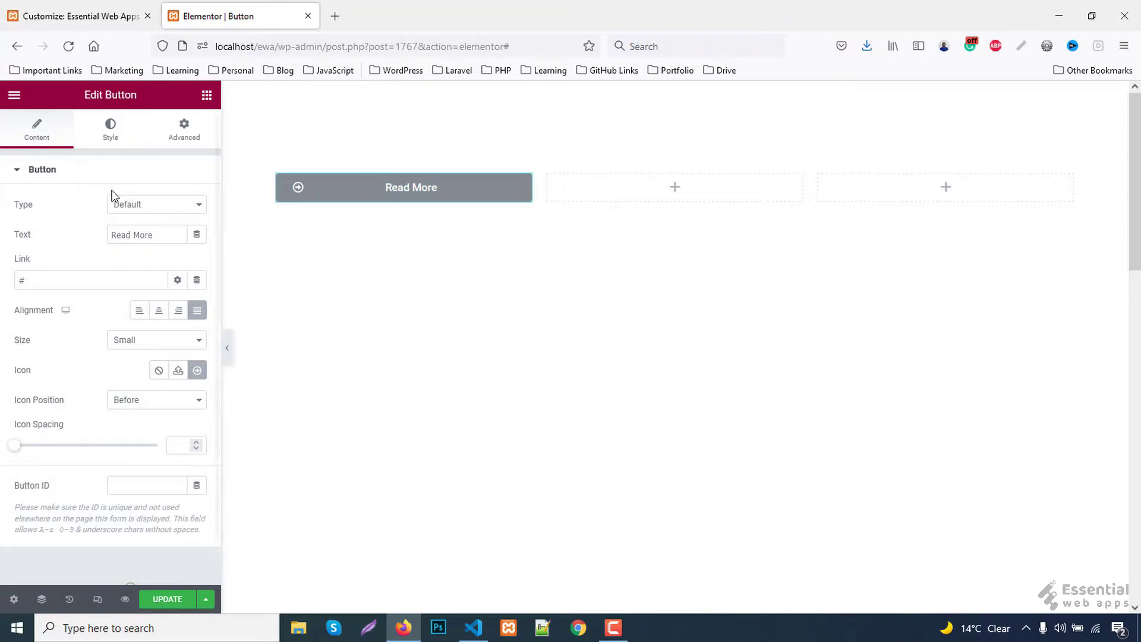
Step: Set the button's typography to the Lato family, size 22 px and weight 600
left_click(112, 135)
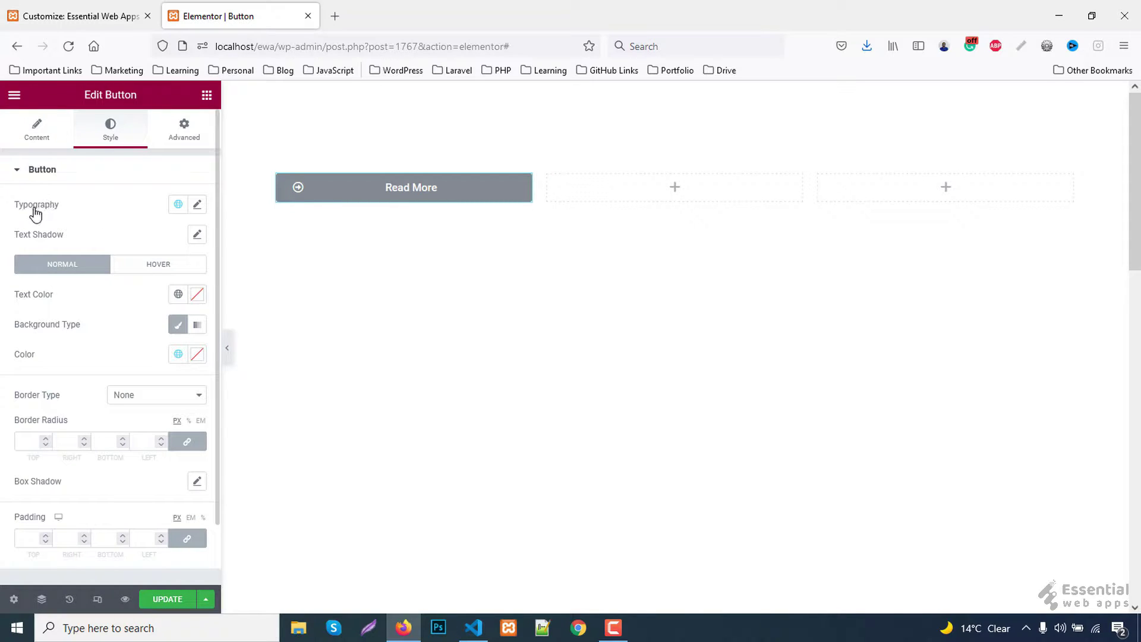
left_click(196, 208)
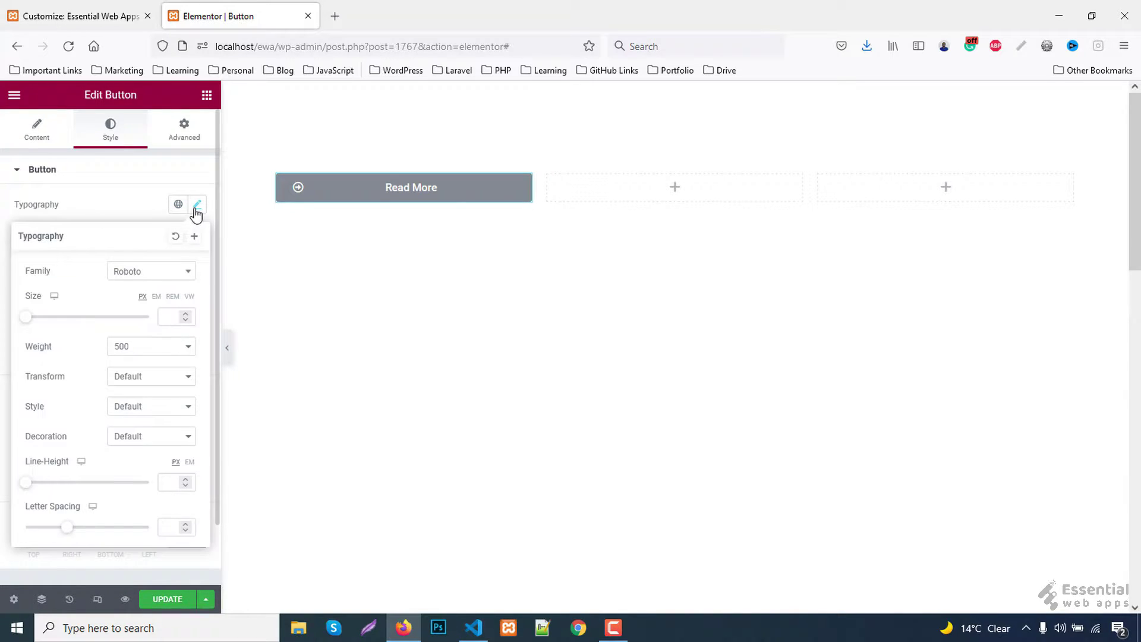
left_click(136, 275)
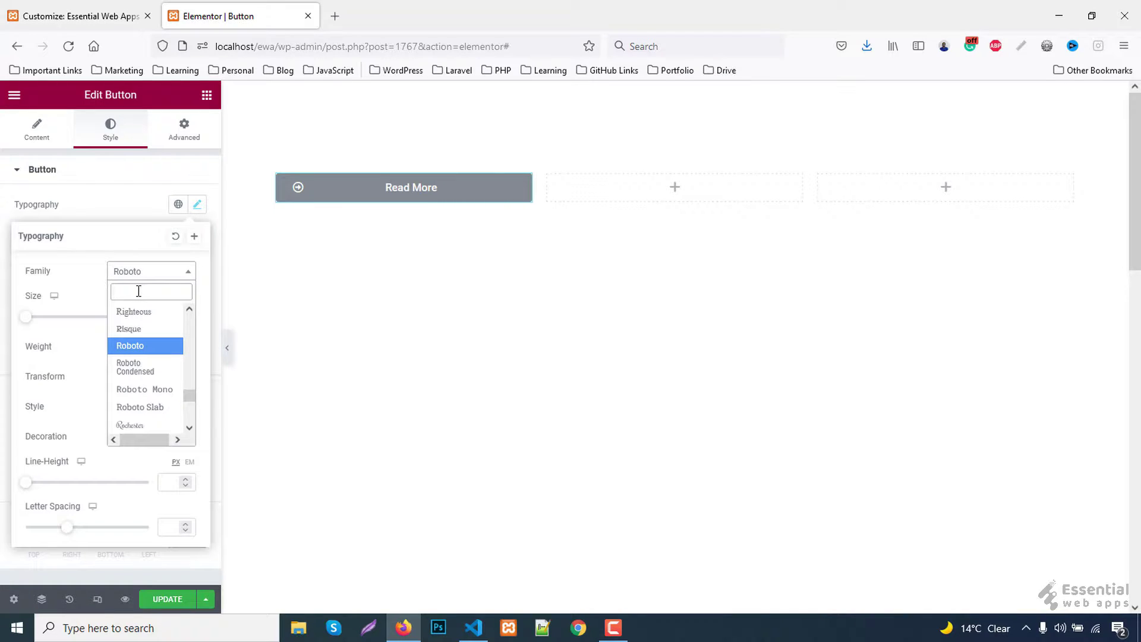
type("lato")
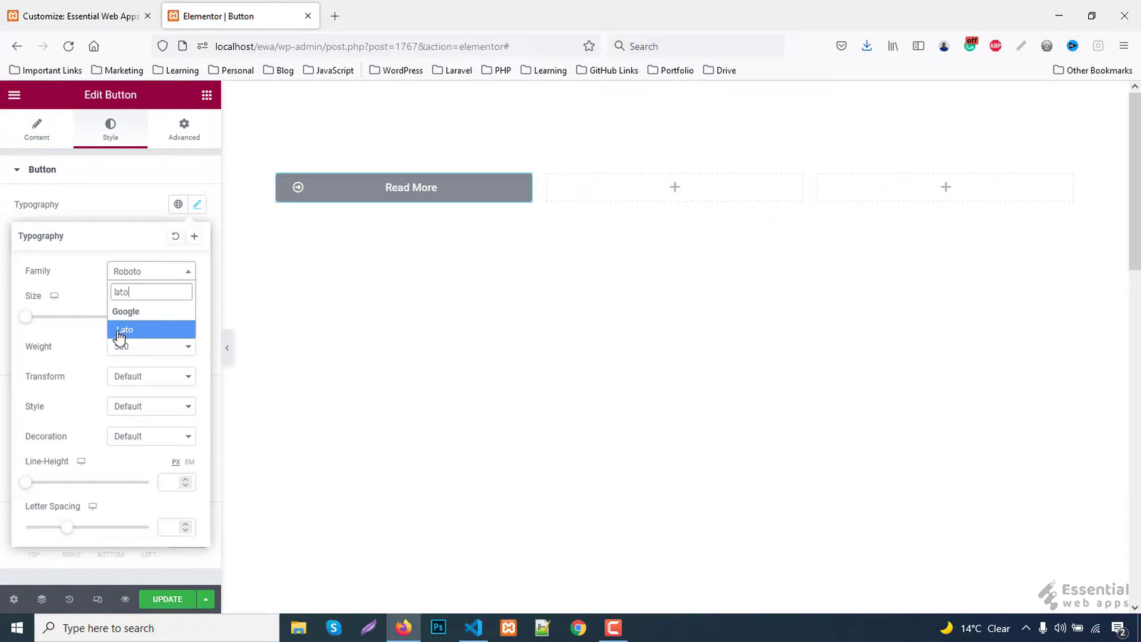
left_click(120, 331)
left_click(167, 315)
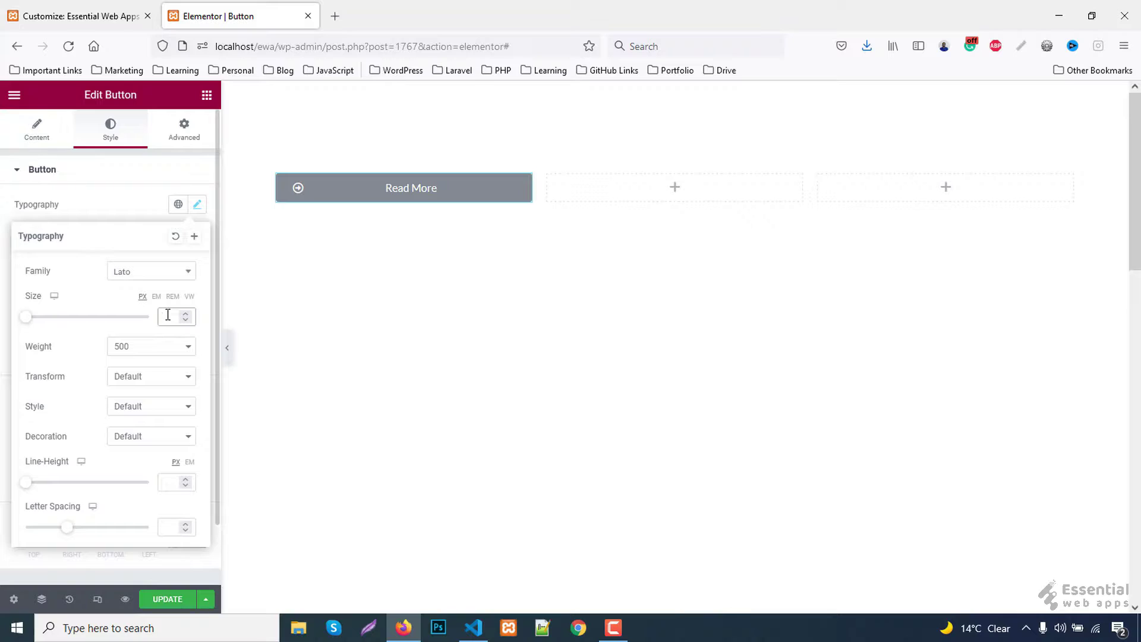
type("22")
left_click(150, 351)
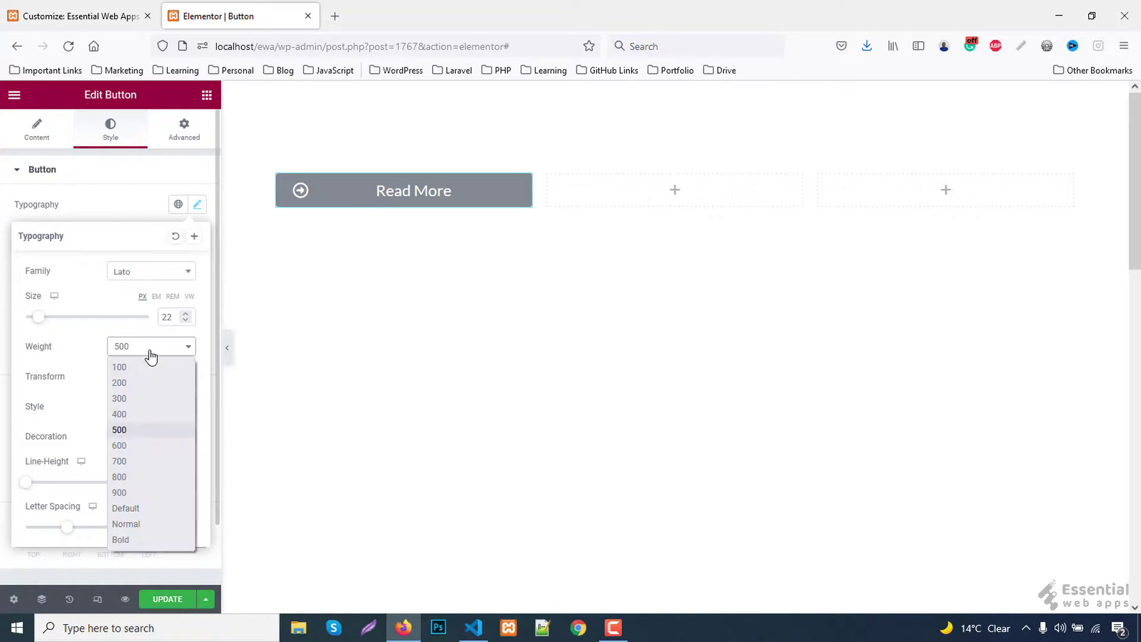
left_click(127, 445)
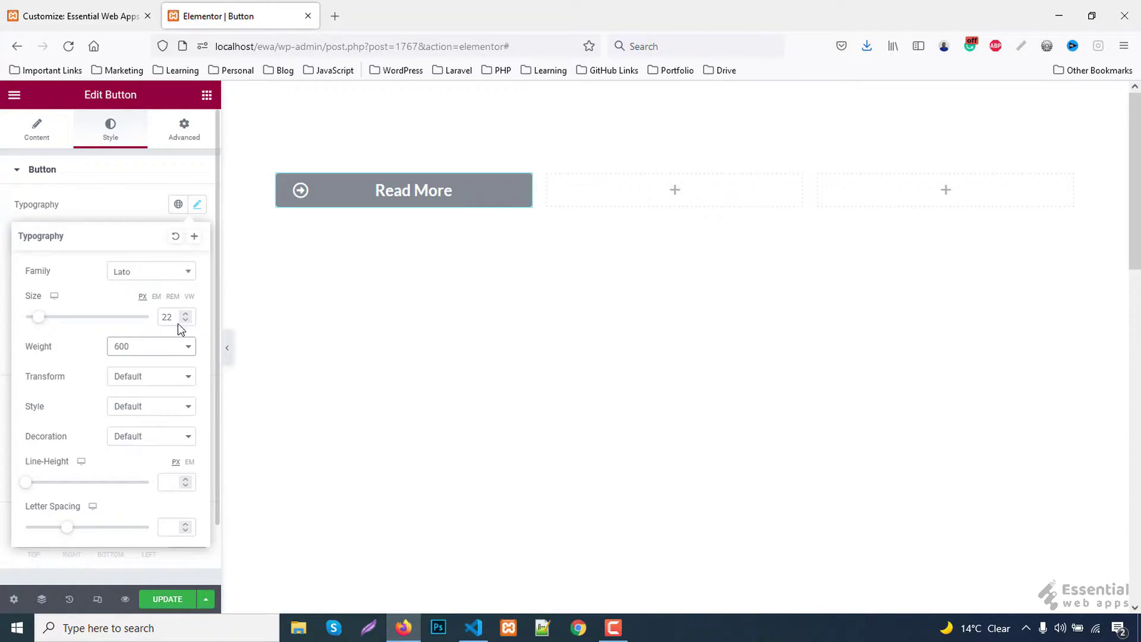
left_click(198, 208)
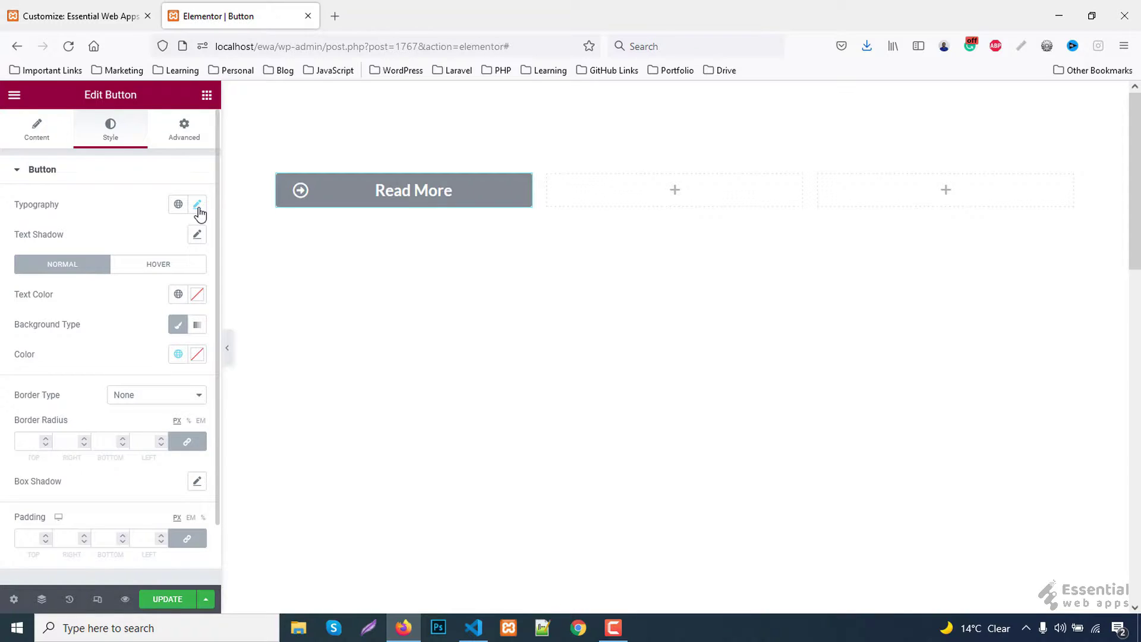
Step: Set the button's normal text color to #333333 and make its background color fully transparent
left_click(196, 296)
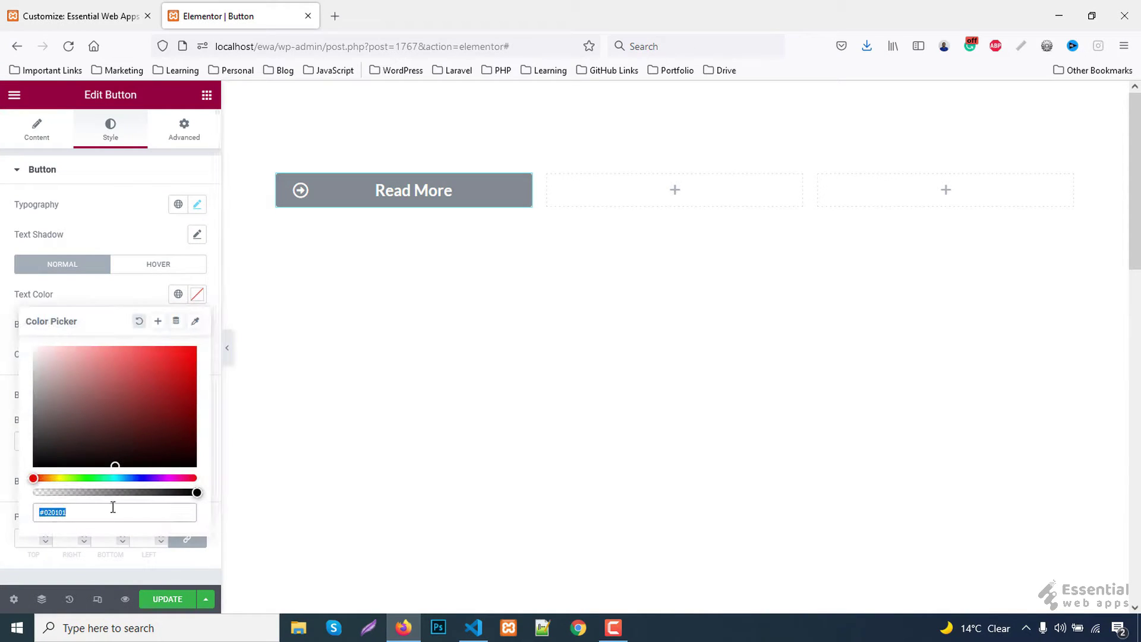
double_click(109, 517)
type("333")
left_click(198, 296)
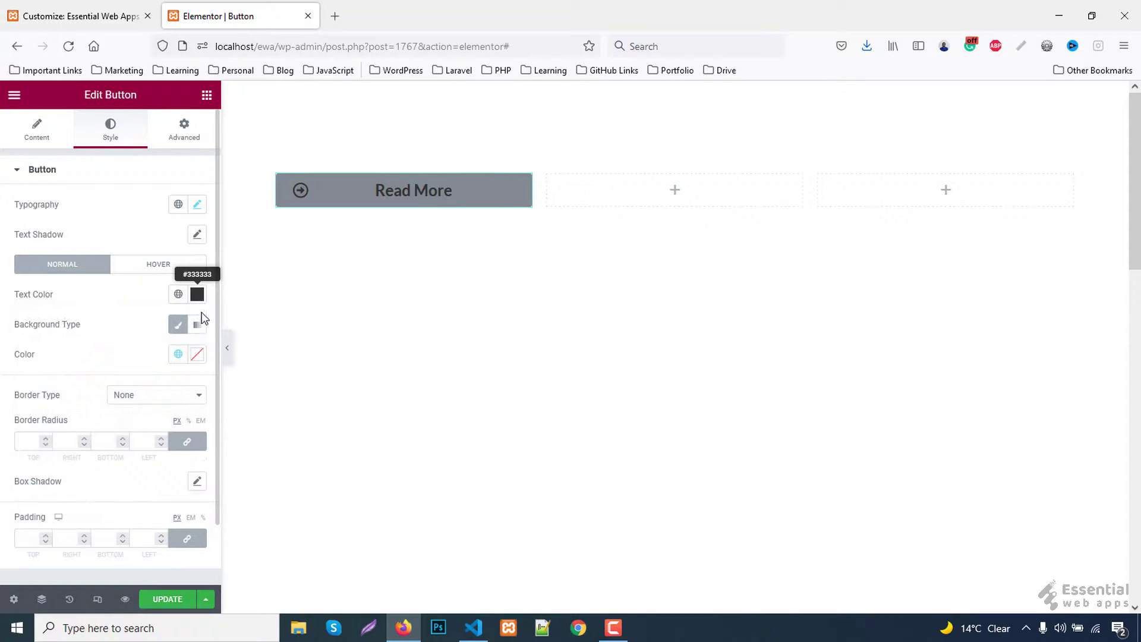
left_click(199, 356)
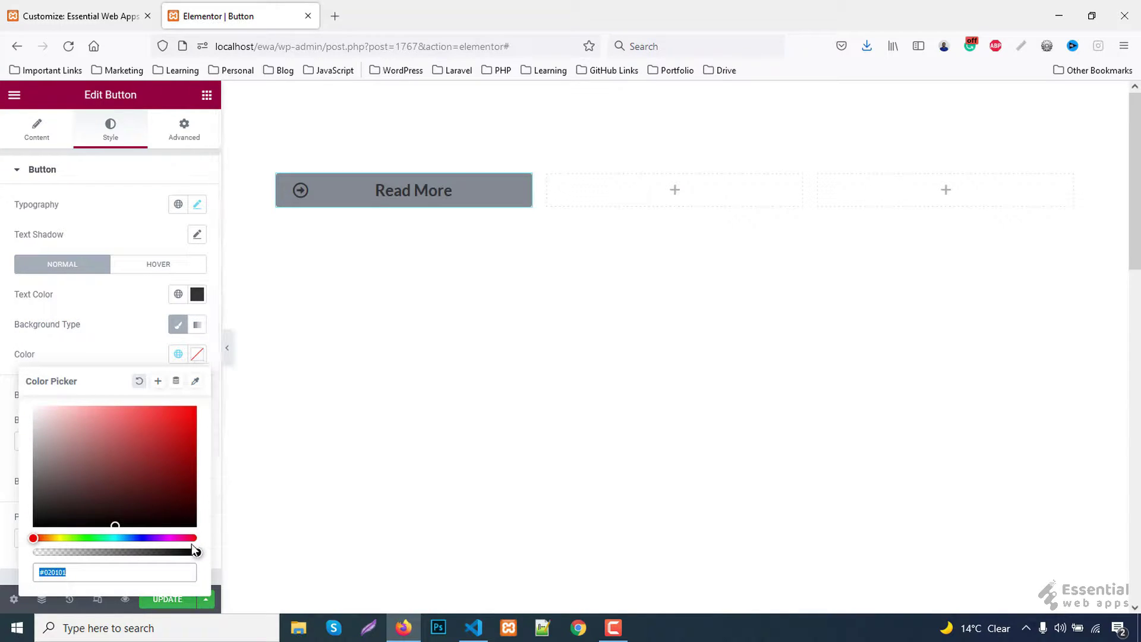
left_click_drag(196, 552, 21, 552)
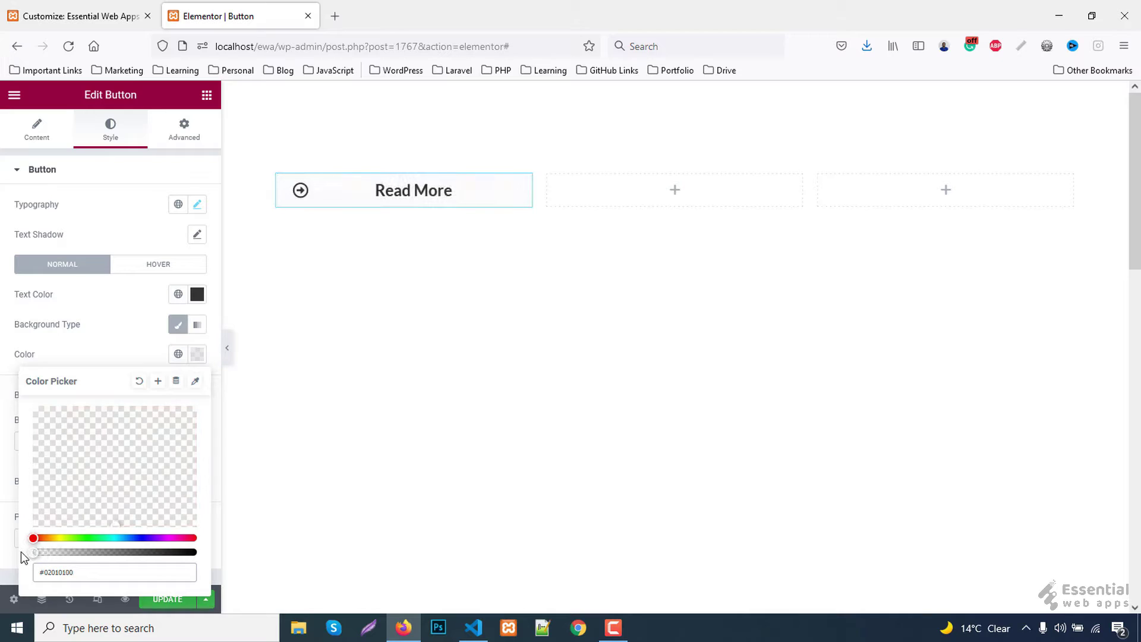
left_click(198, 356)
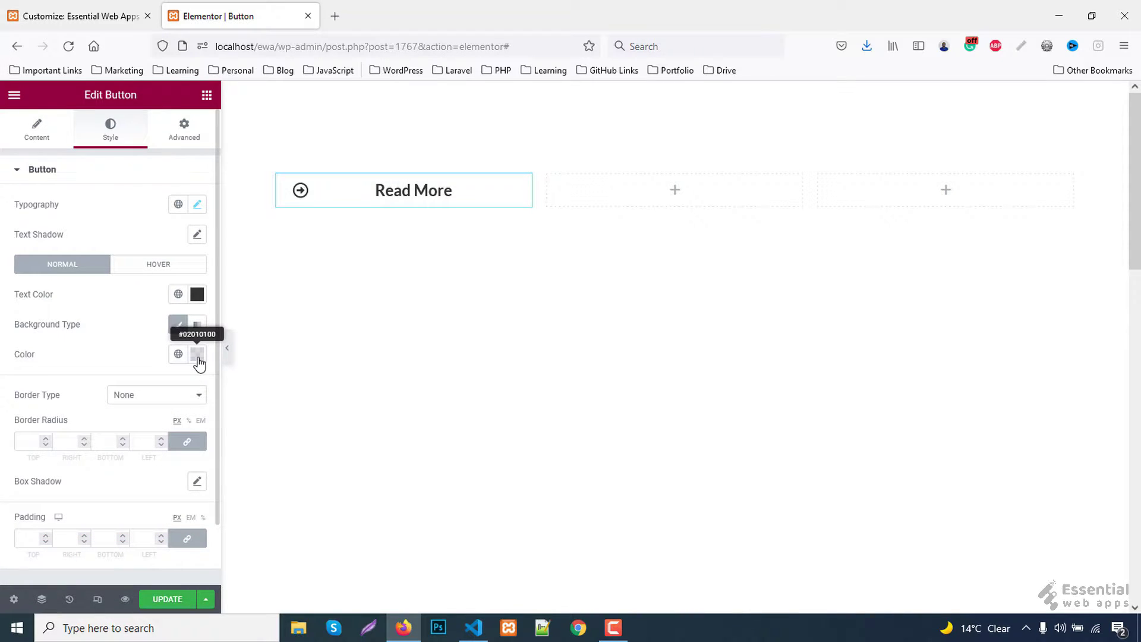
Step: Give the button a solid border 2 px wide in color #00875c, with a border radius of 0
left_click(141, 397)
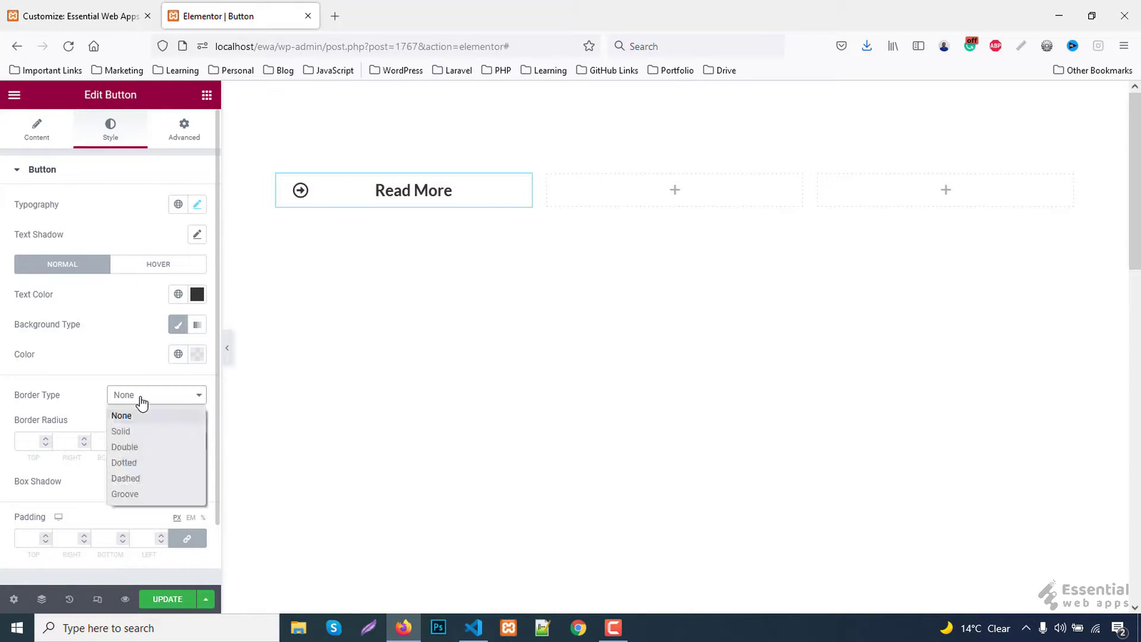
left_click(131, 438)
left_click(30, 434)
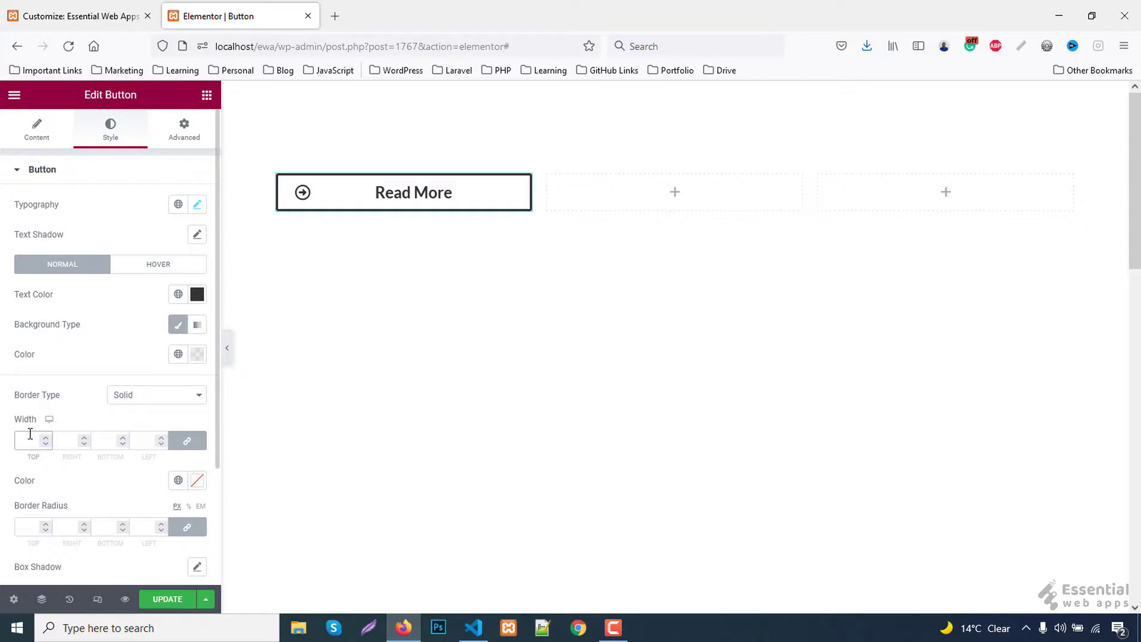
type("2")
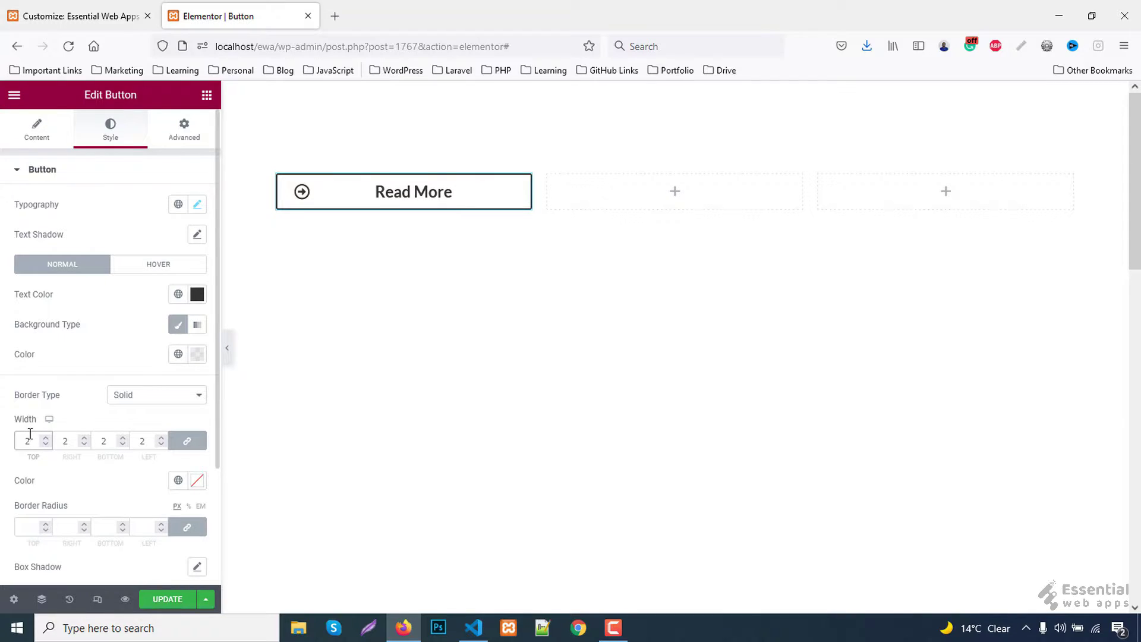
left_click(197, 481)
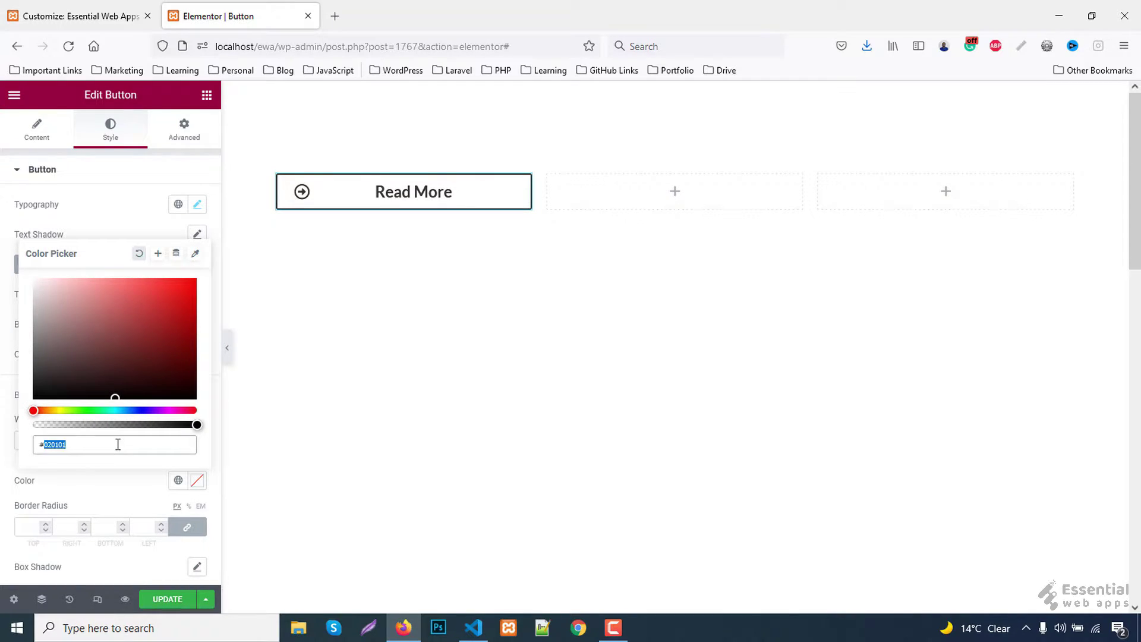
type("00875c")
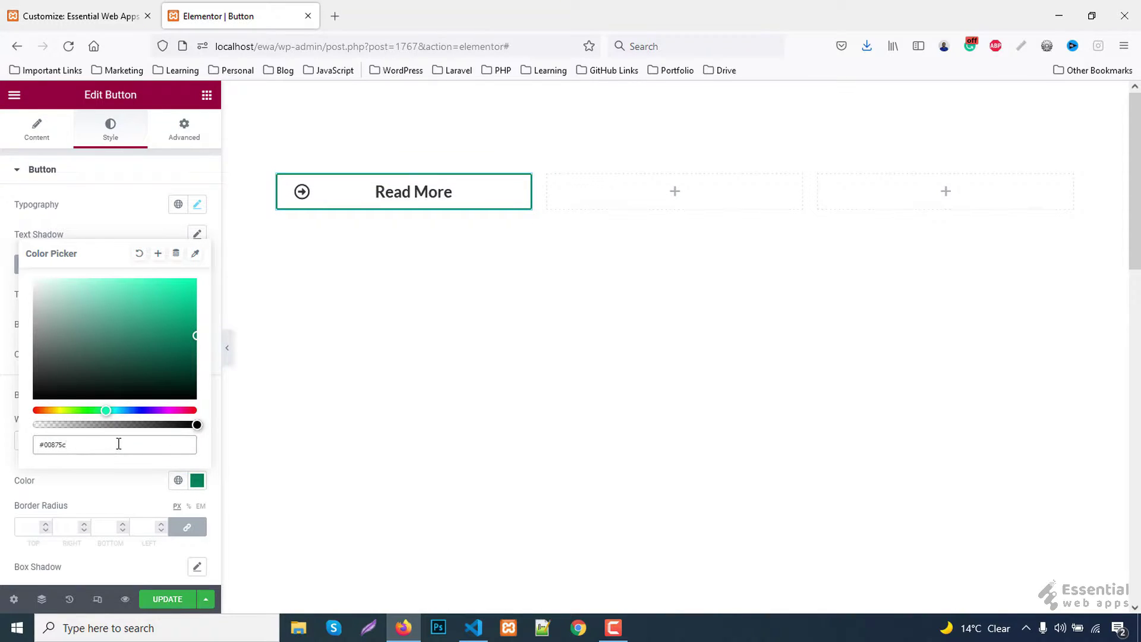
left_click(197, 481)
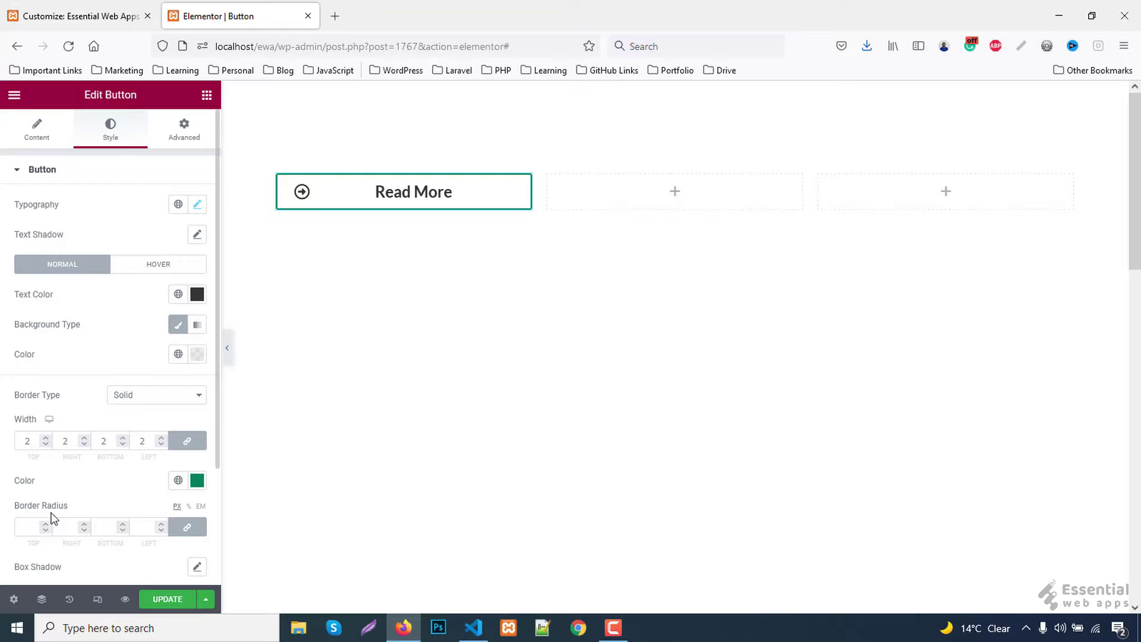
left_click(24, 529)
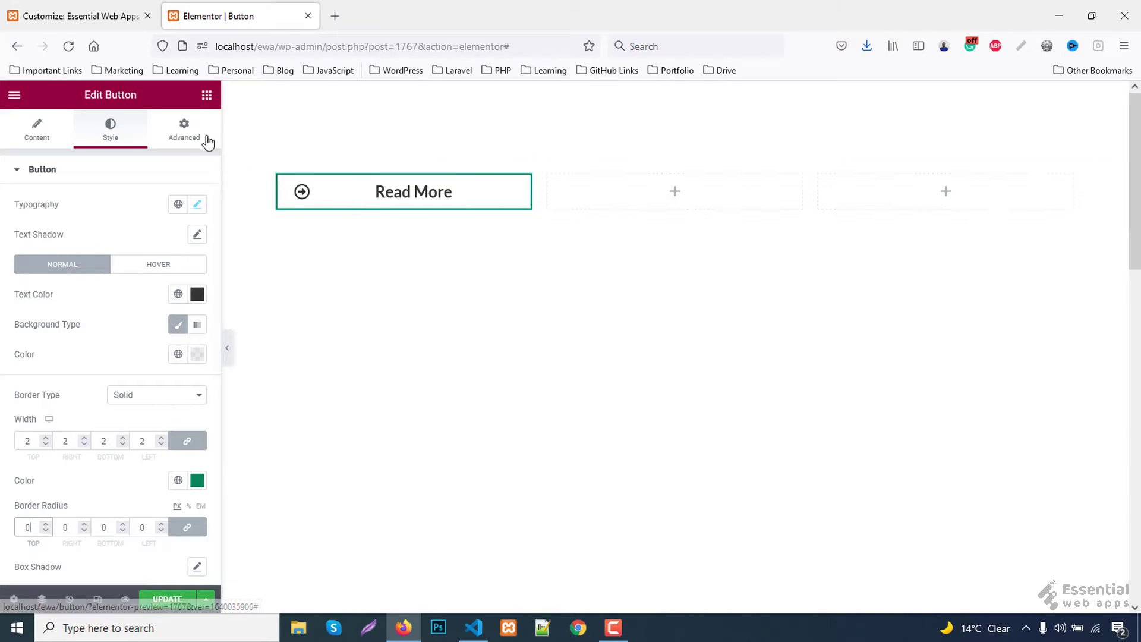
Step: Assign the CSS class "btn" to the button and save the page
left_click(185, 133)
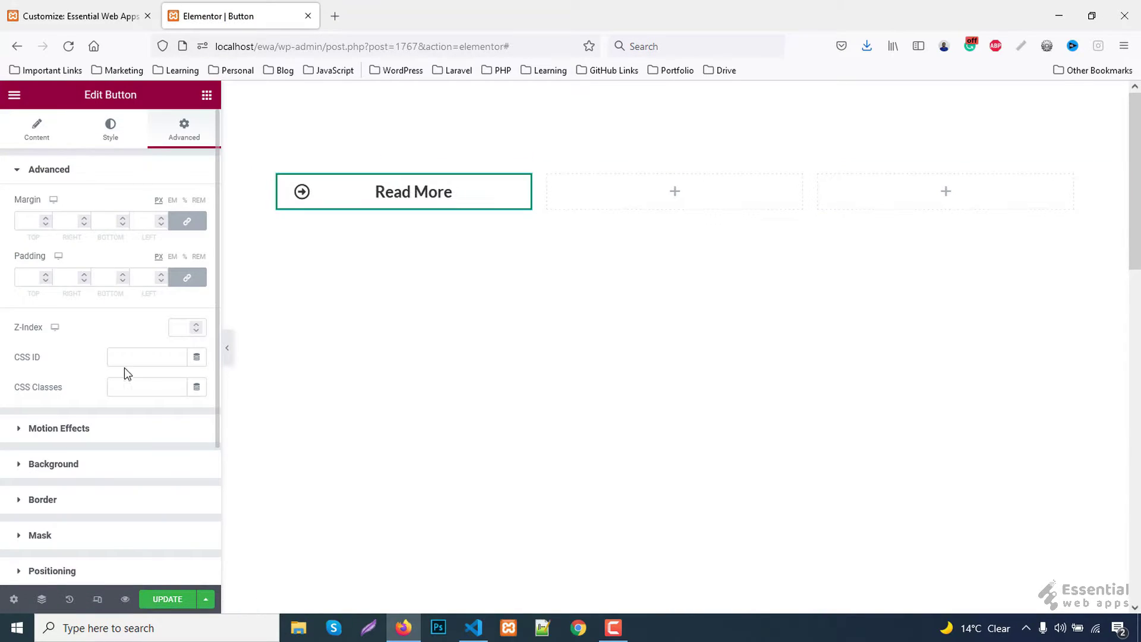
left_click(128, 385)
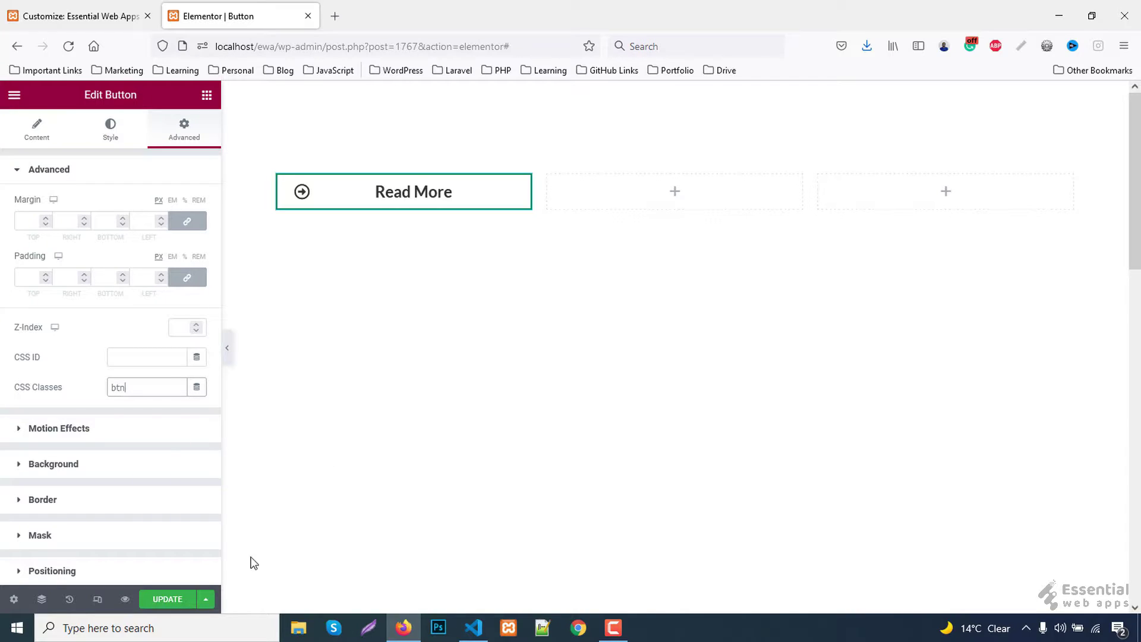
left_click(169, 600)
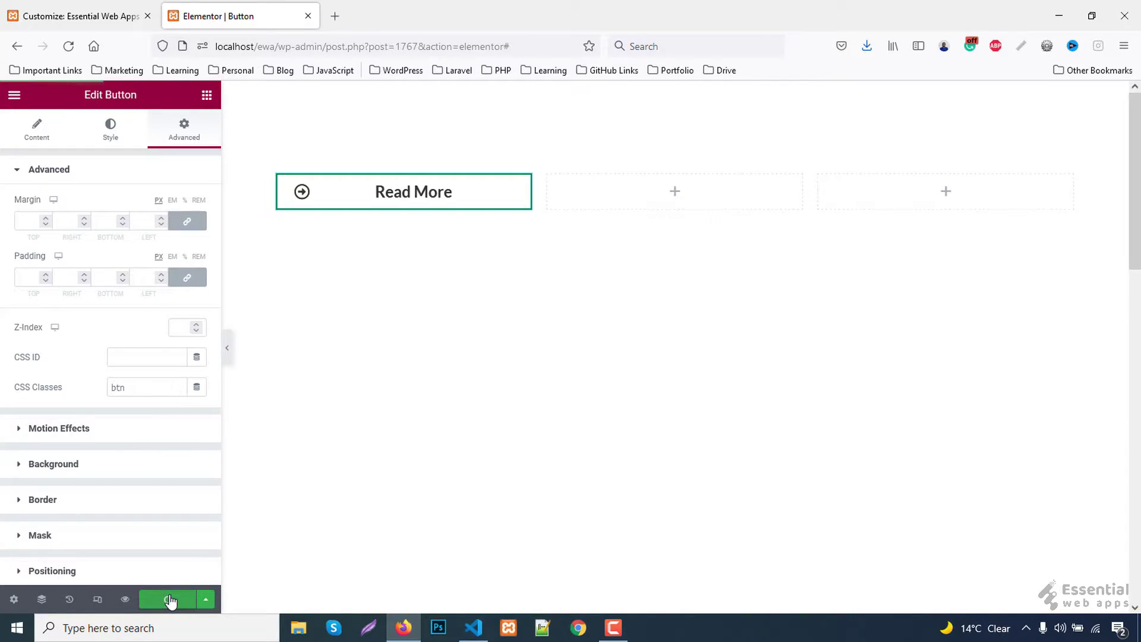
Step: Preview the page and inspect the button's arrow icon, locating the btn class in its parent markup
left_click(125, 600)
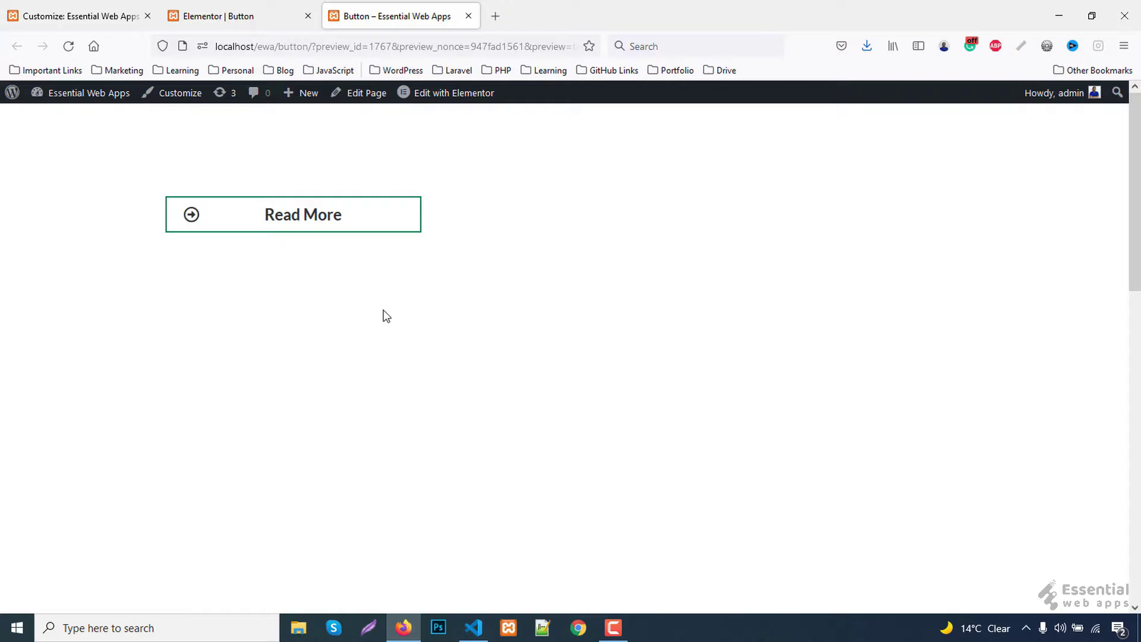
right_click(194, 216)
left_click(277, 454)
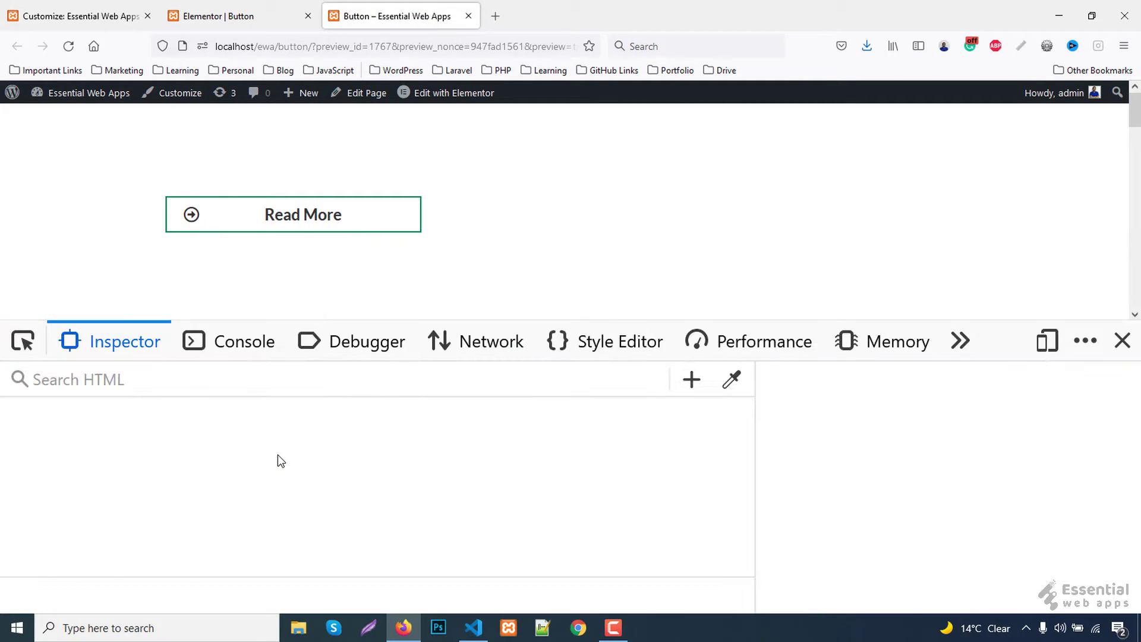
scroll(337, 509, "up", 2)
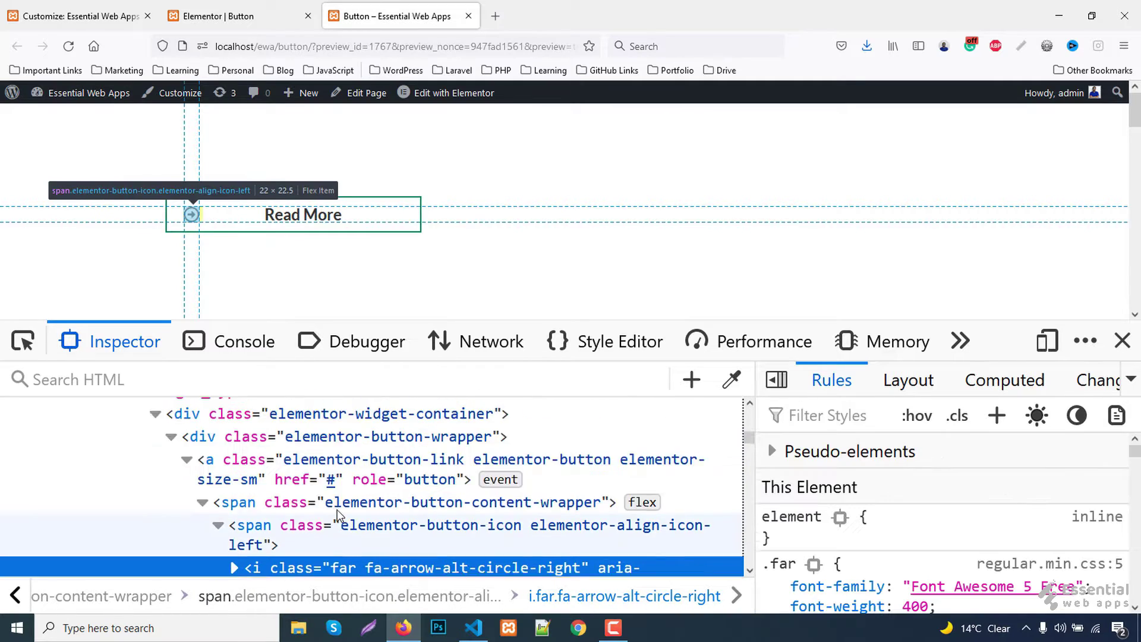
scroll(334, 508, "up", 6)
scroll(284, 450, "down", 4)
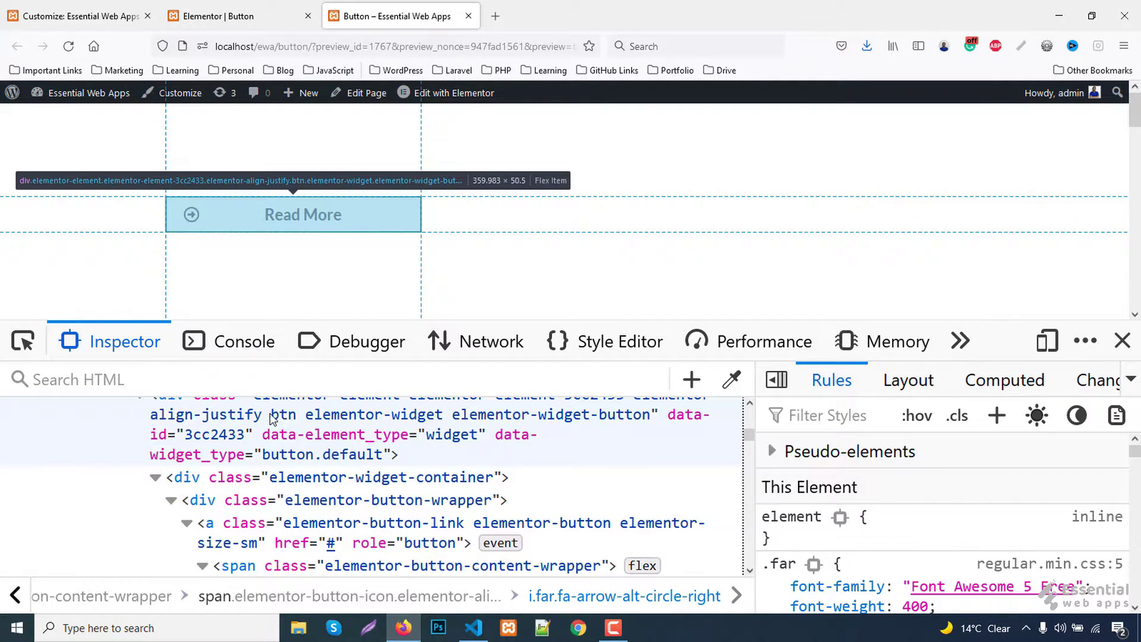
scroll(277, 428, "down", 3)
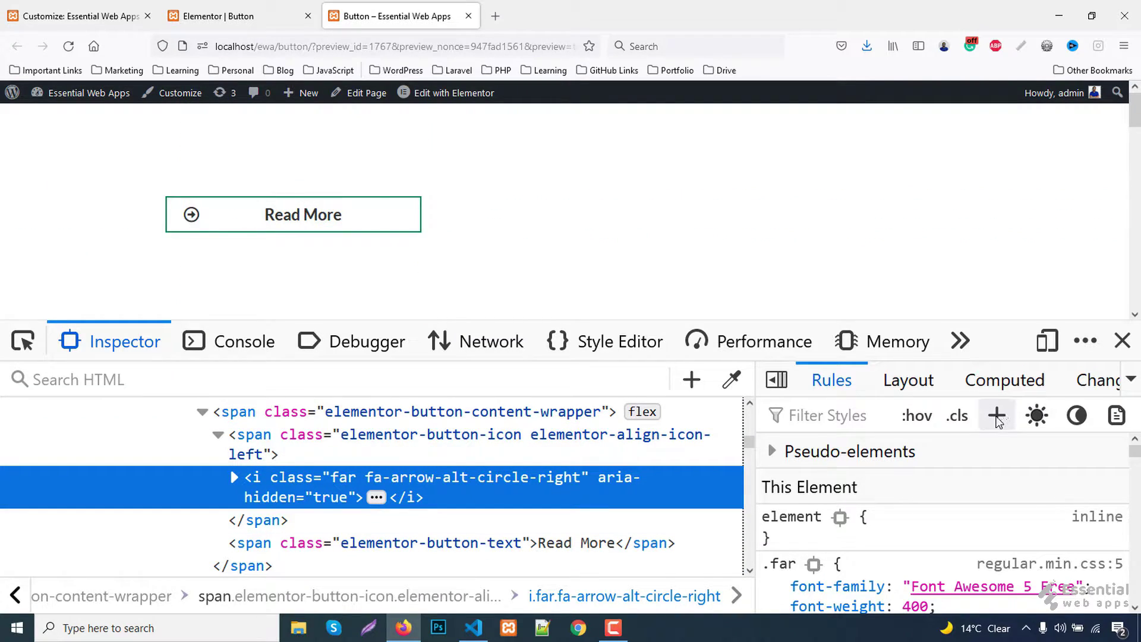
Step: Add a new inspector style rule with the selector .btn i and give it position: absolute
left_click(996, 416)
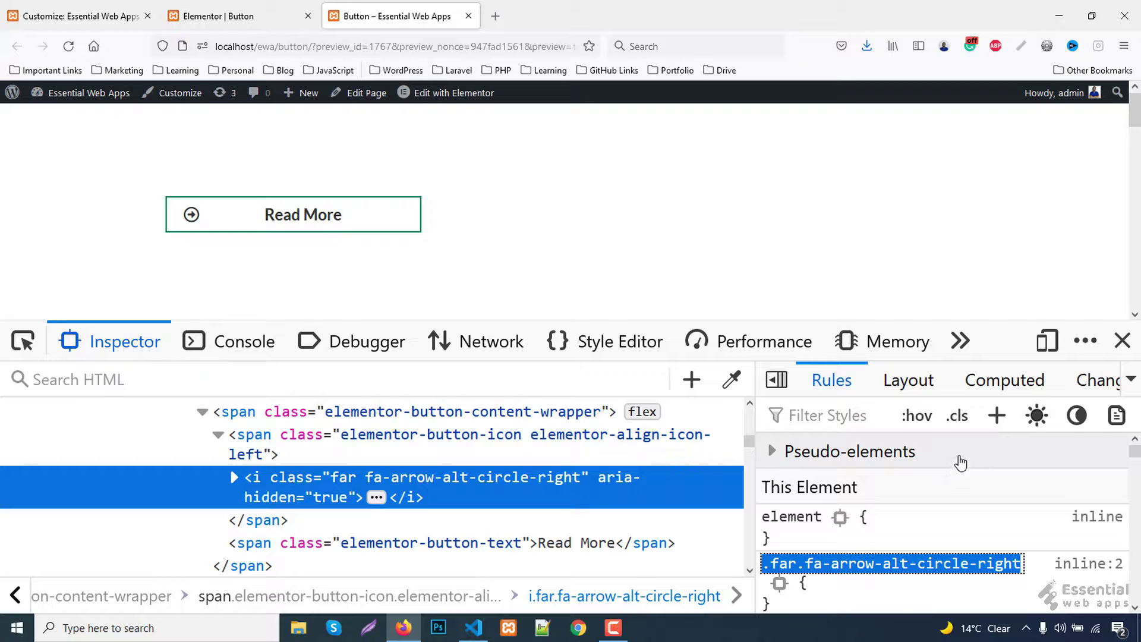
type(".btn ")
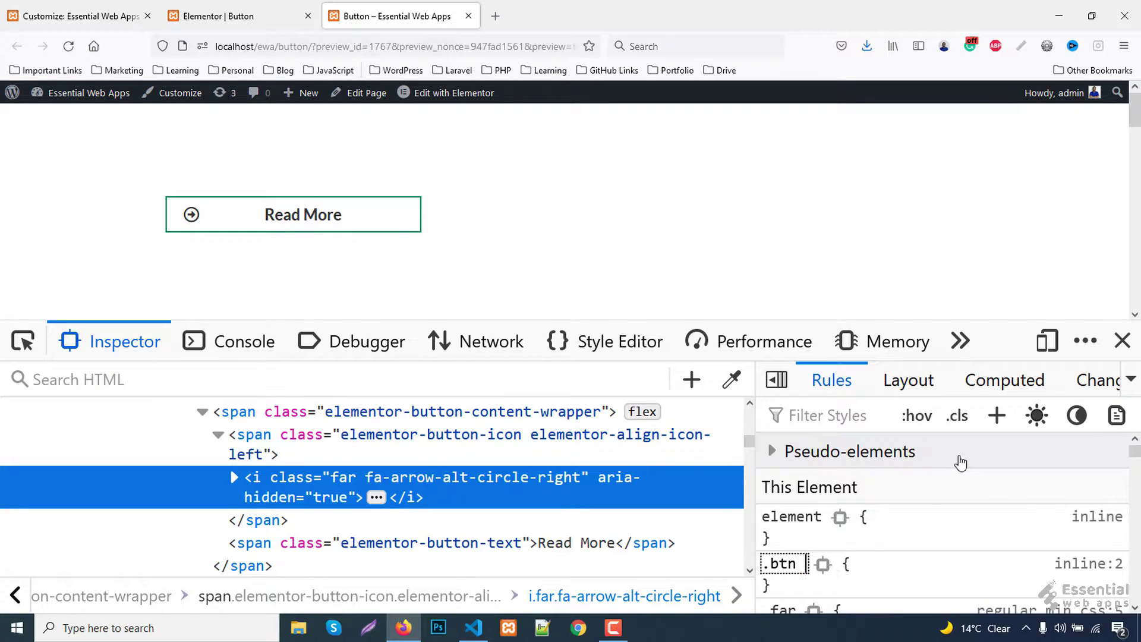
type("i")
key("Return")
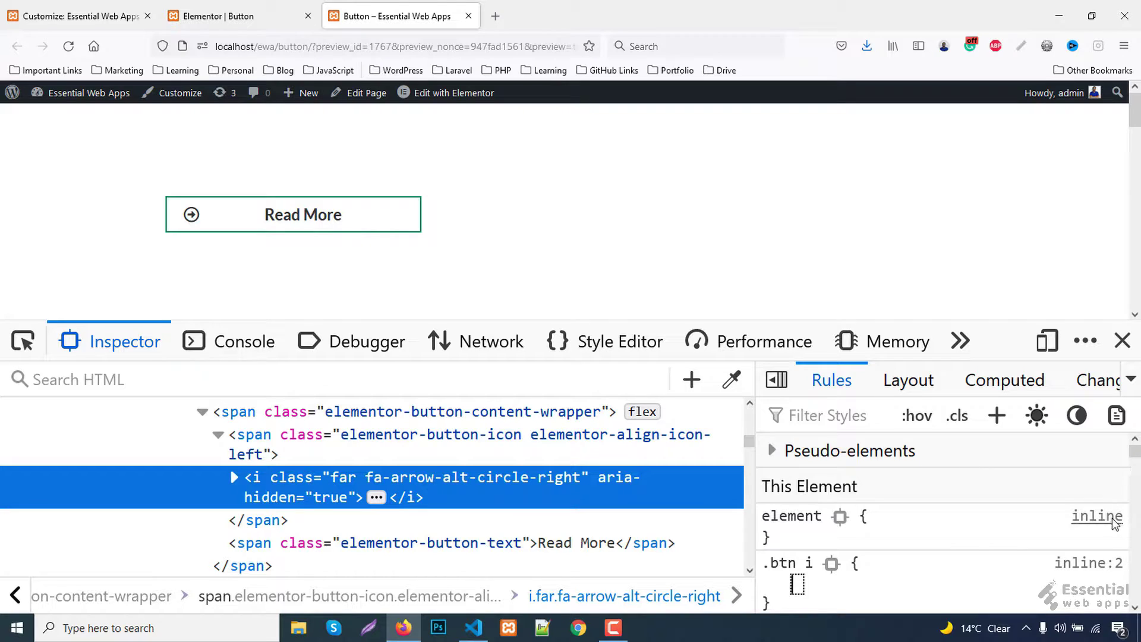
scroll(1106, 519, "down", 2)
scroll(1100, 516, "up", 2)
type("position:a")
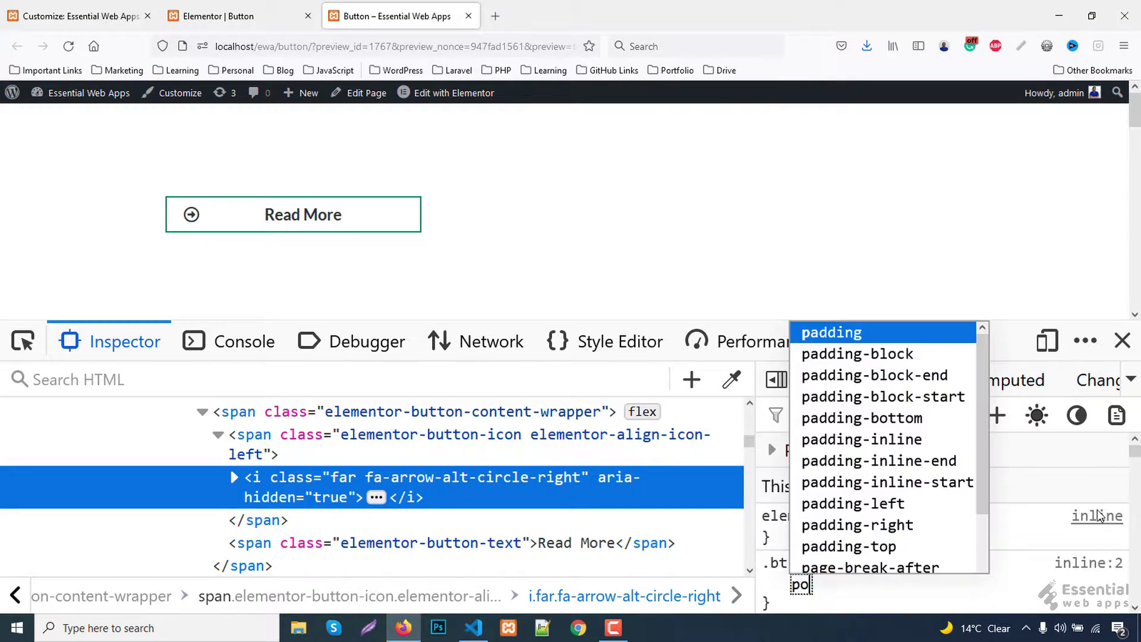
key("Return")
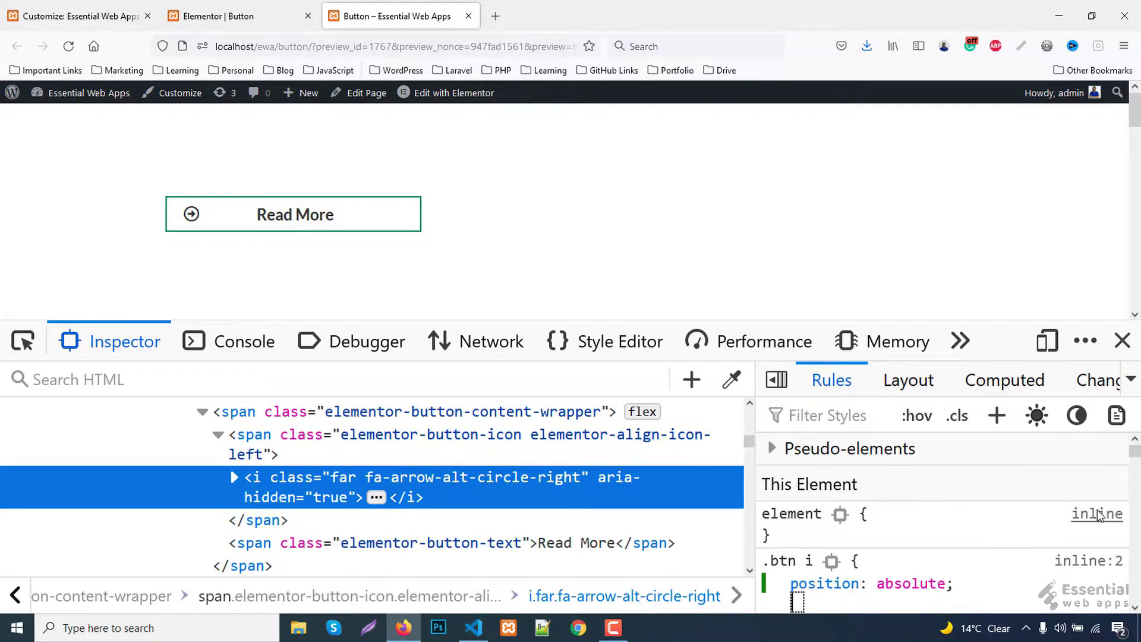
Step: Add a left offset to the .btn i rule and lower it to -25px, moving the icon outside the button
type("left:0")
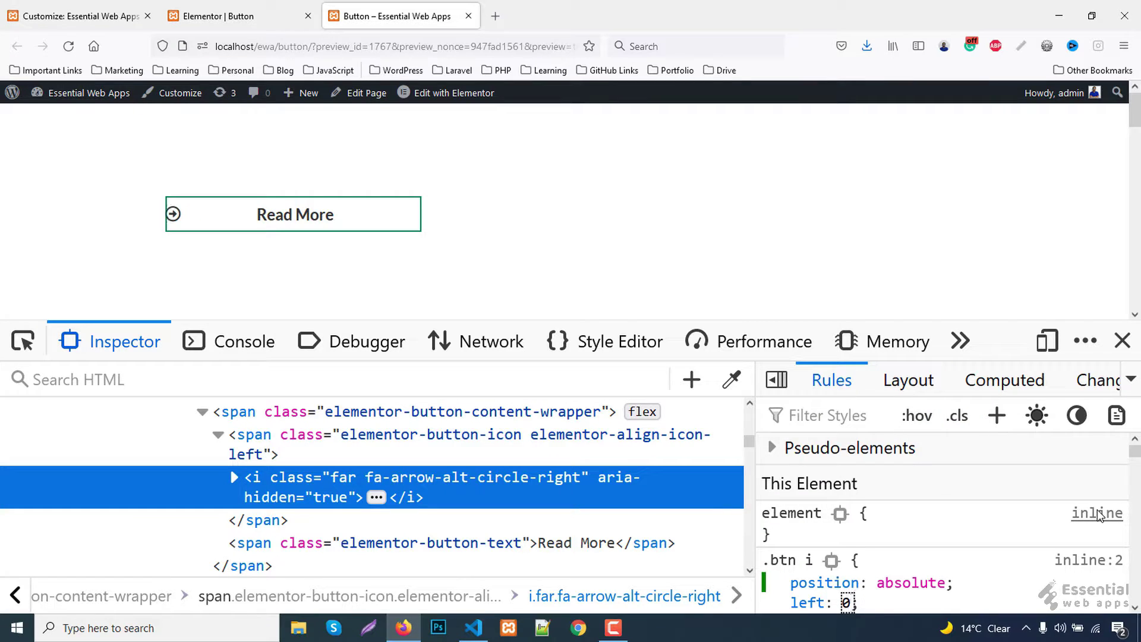
key("Down")
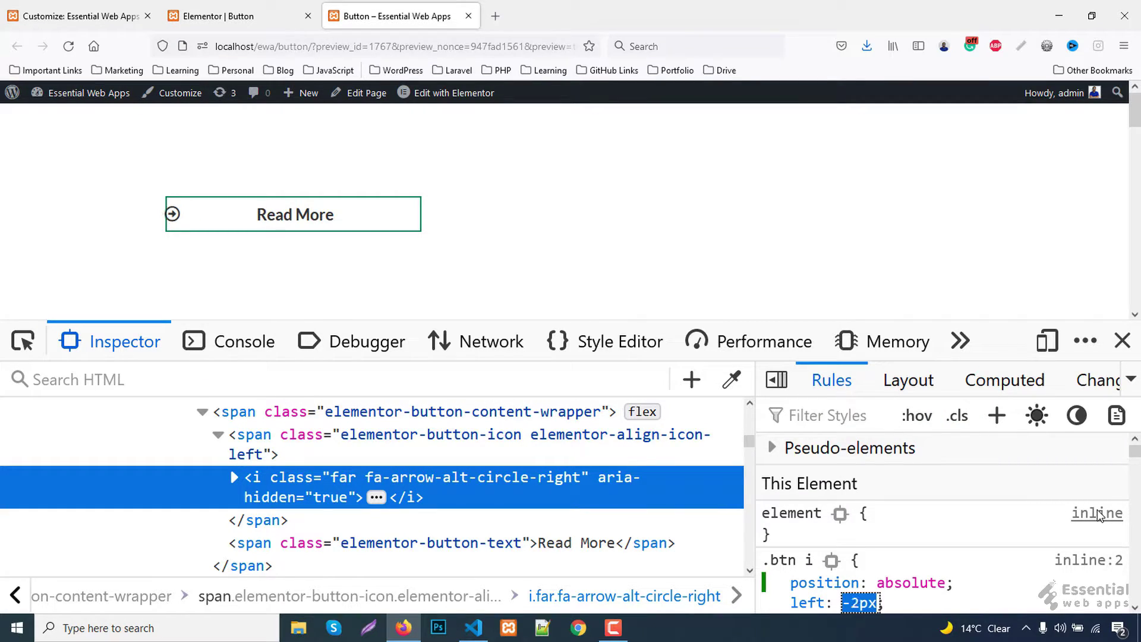
key("Down")
key("Down")
key("Down")
key("Down")
key("Down")
key("Down")
key("Down")
key("Down")
key("Down")
key("Down")
key("Down")
key("Down")
key("Down")
key("Down")
key("Down")
key("Down")
key("Down")
key("Down")
key("Down")
key("Down")
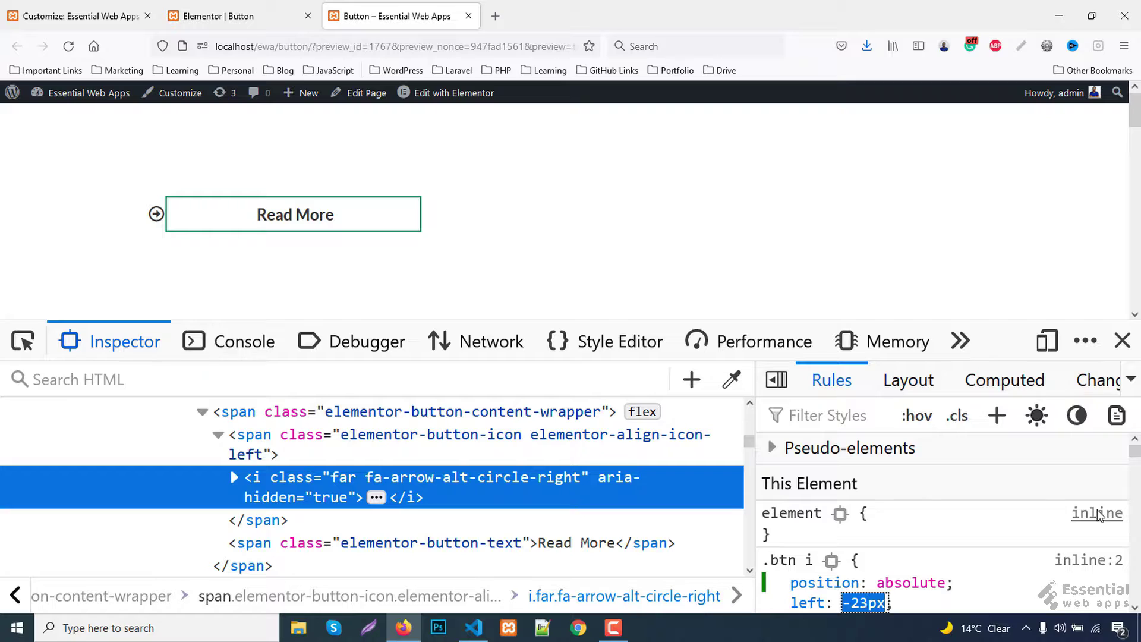
key("Down")
key("Down")
key("Return")
Step: Add a transition of .3s to the .btn i rule
type("transi")
key("Return")
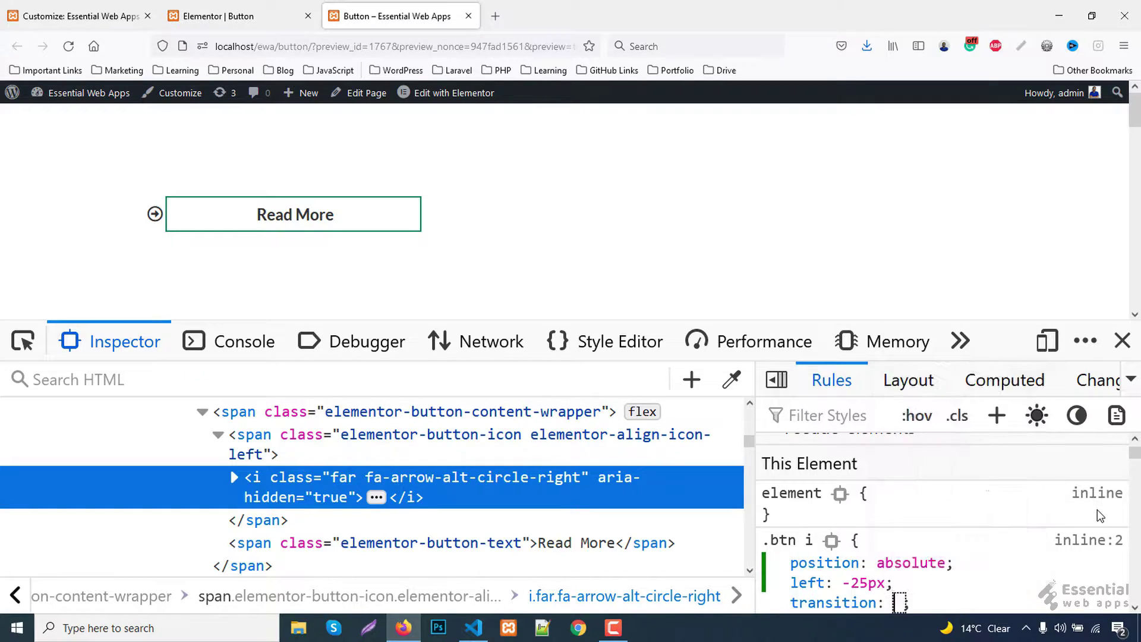
type(".3s")
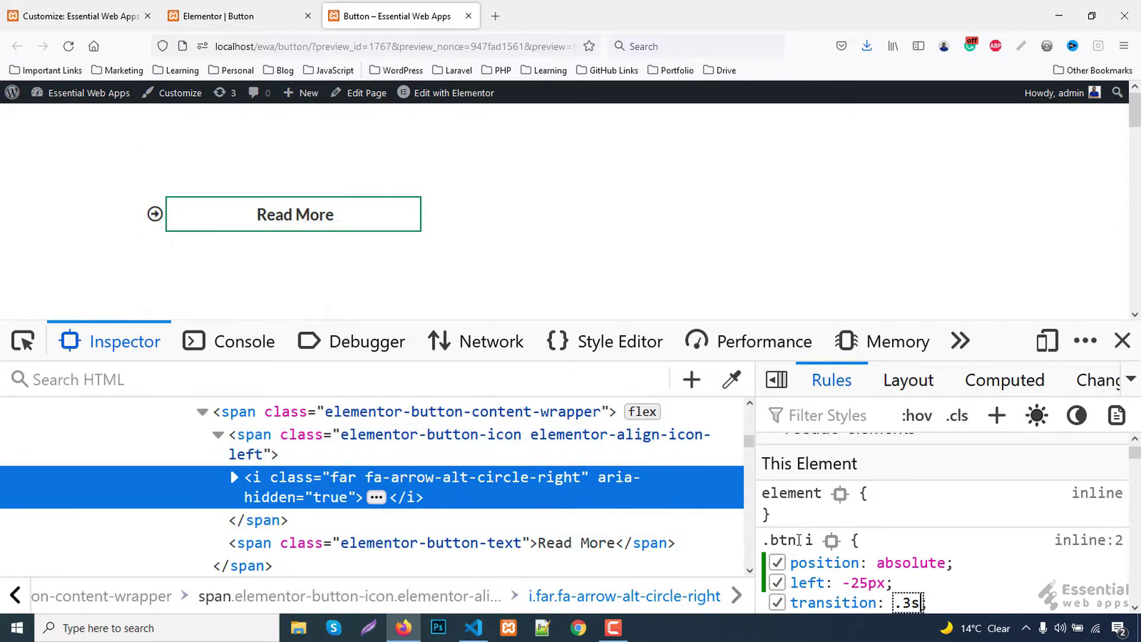
Step: Create a hover rule for the icon with the selector .btn:hover i, based on the copied .btn i selector
left_click(800, 540)
key("ctrl+c")
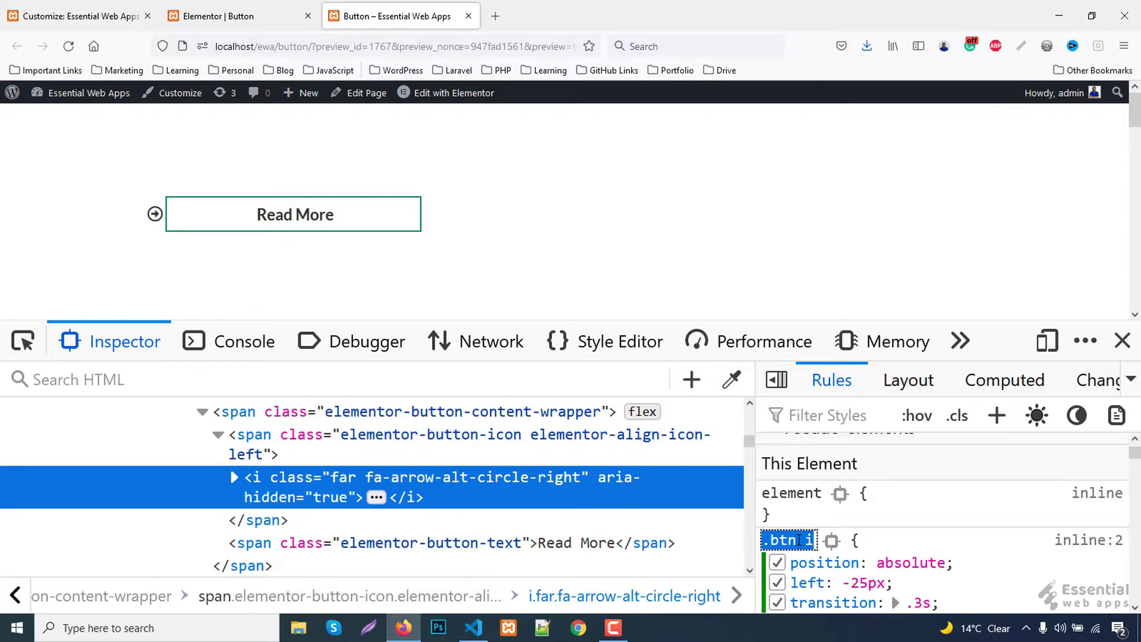
left_click(999, 415)
key("ctrl+v")
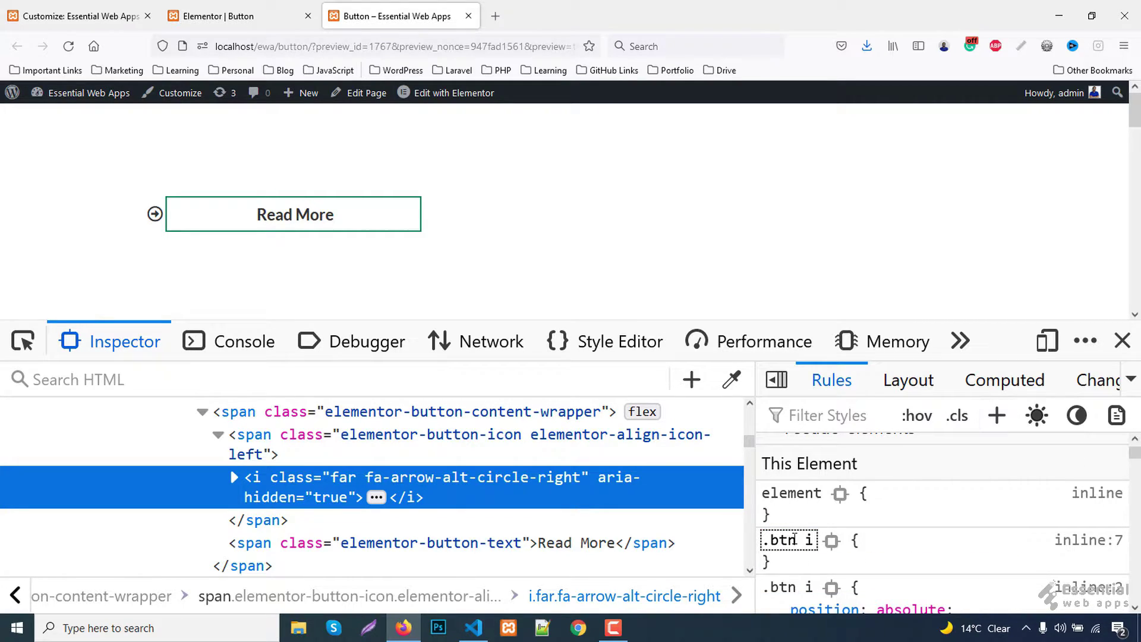
type(":hover")
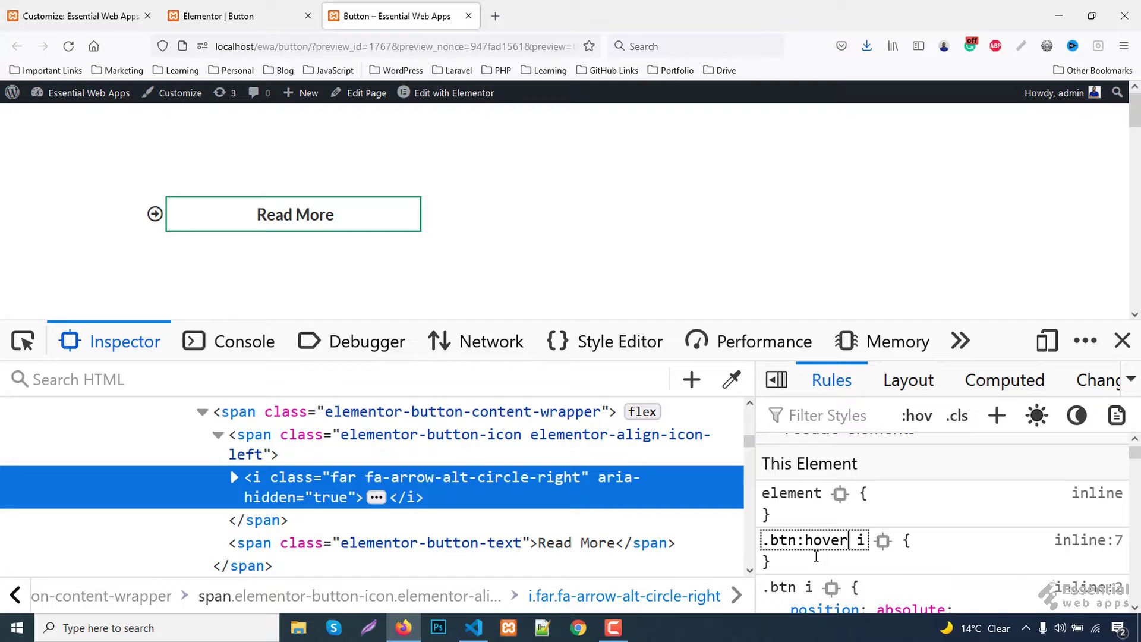
key("Return")
Step: Set left to 50% in the .btn:hover i rule
type("left")
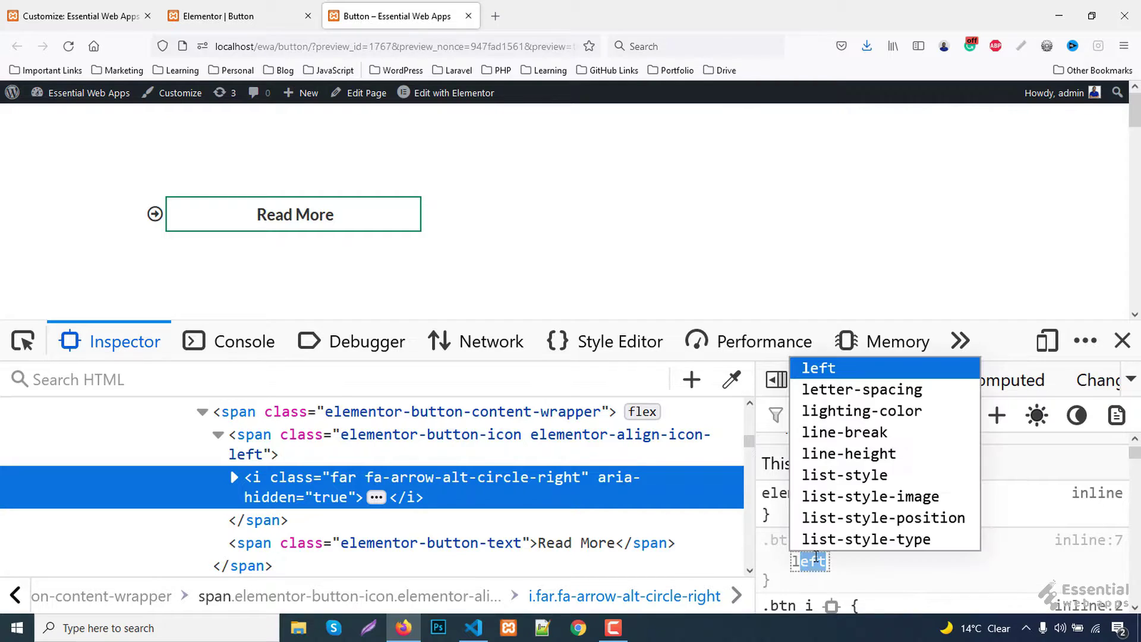
key("Tab")
type("0")
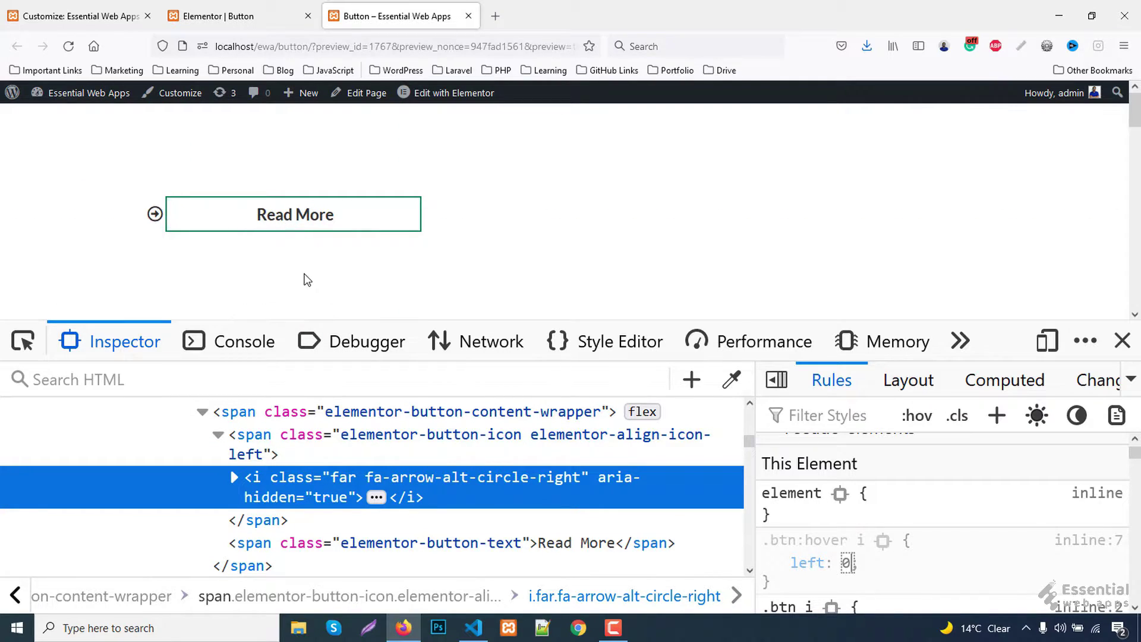
type("50%")
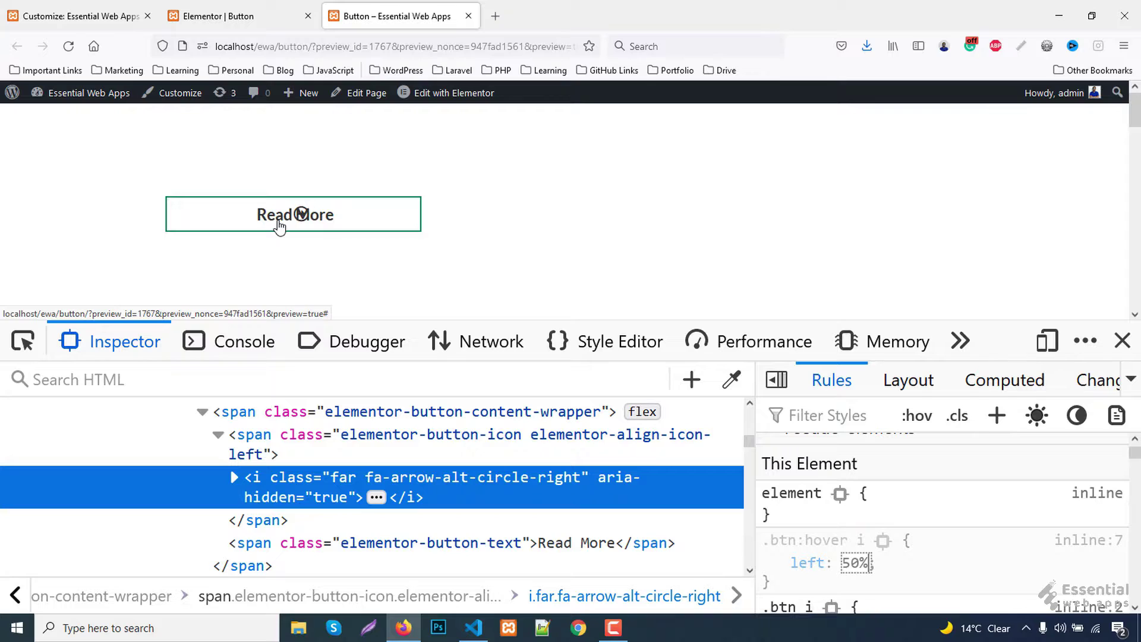
key("Return")
Step: Add transform: translateX(-50%) to the .btn:hover i rule
type("transf")
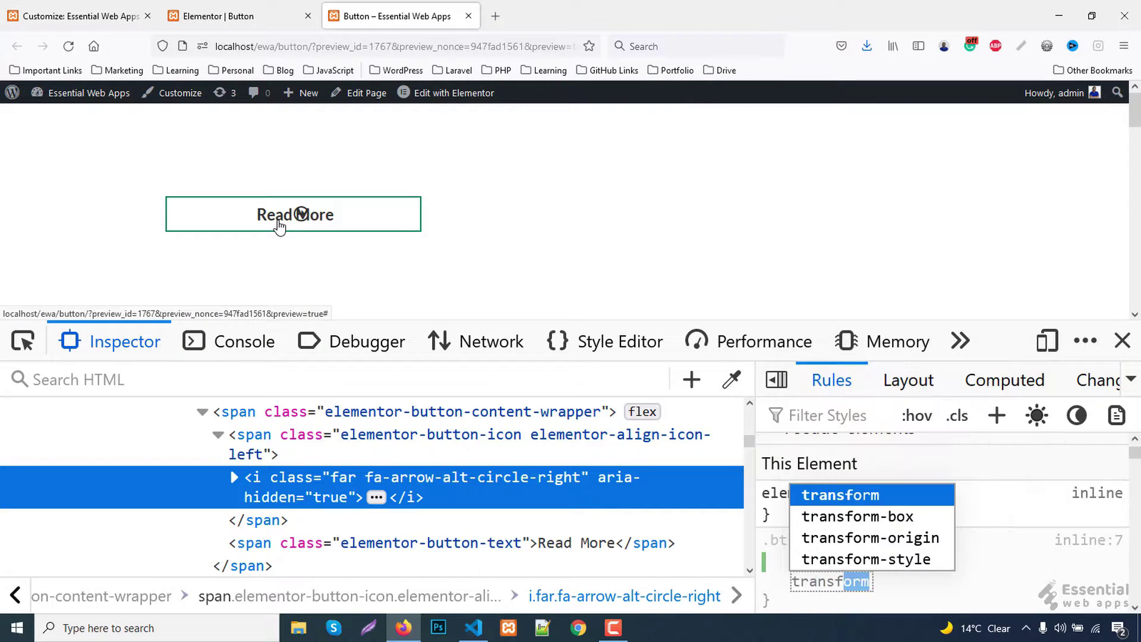
type("orm")
key("Return")
type("translate")
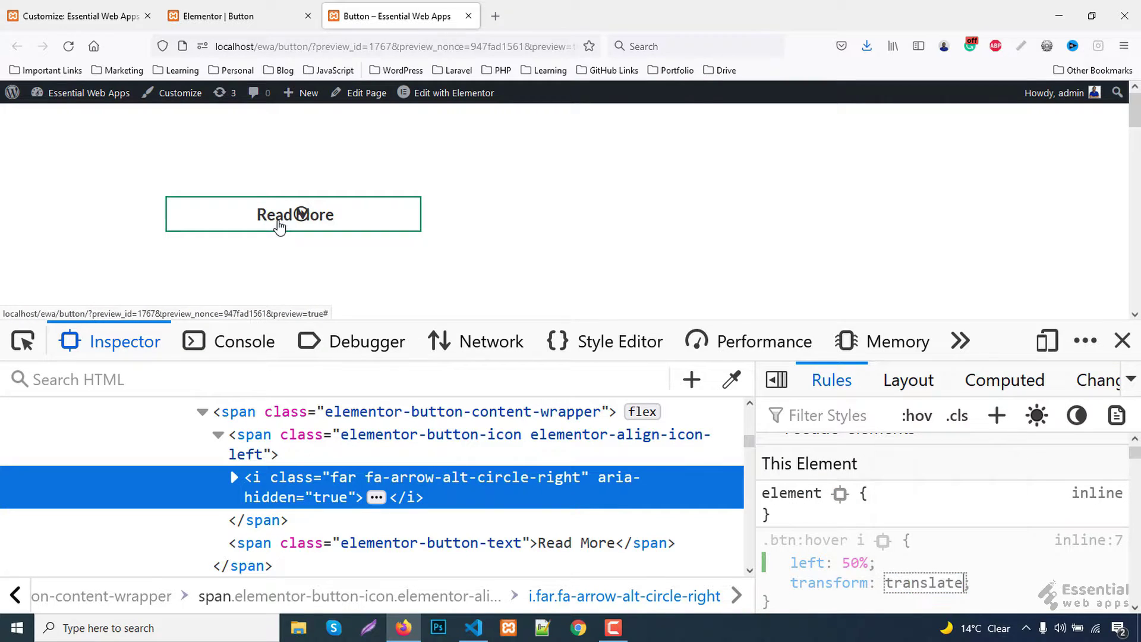
type("X(-50%")
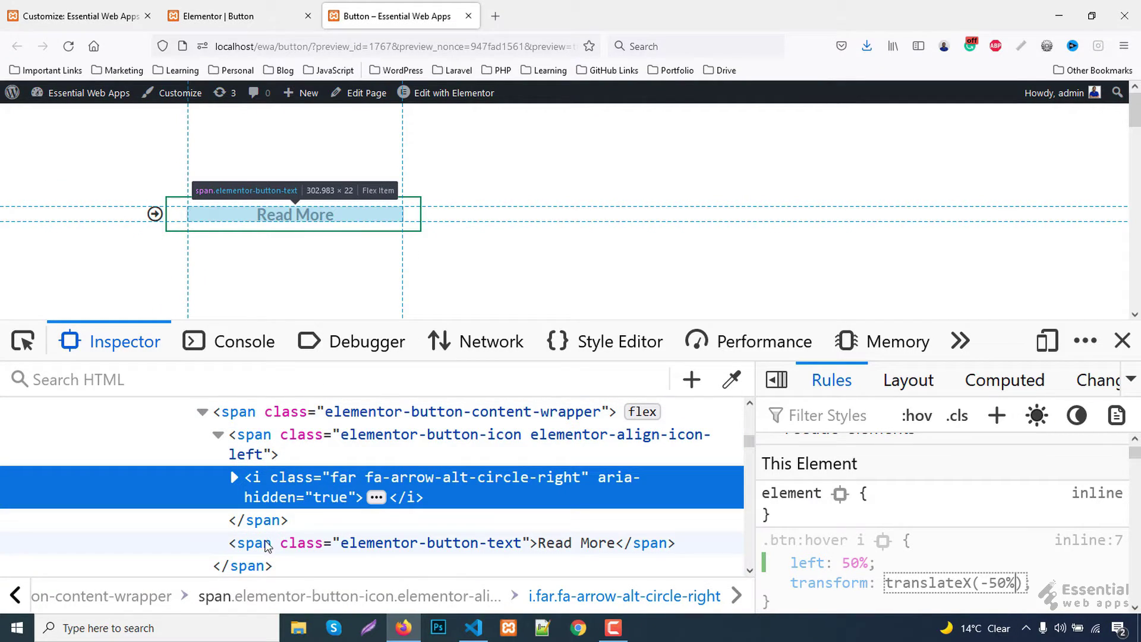
Step: Create a style rule for the "Read More" text span with the selector .btn .elementor-button-text
left_click(262, 542)
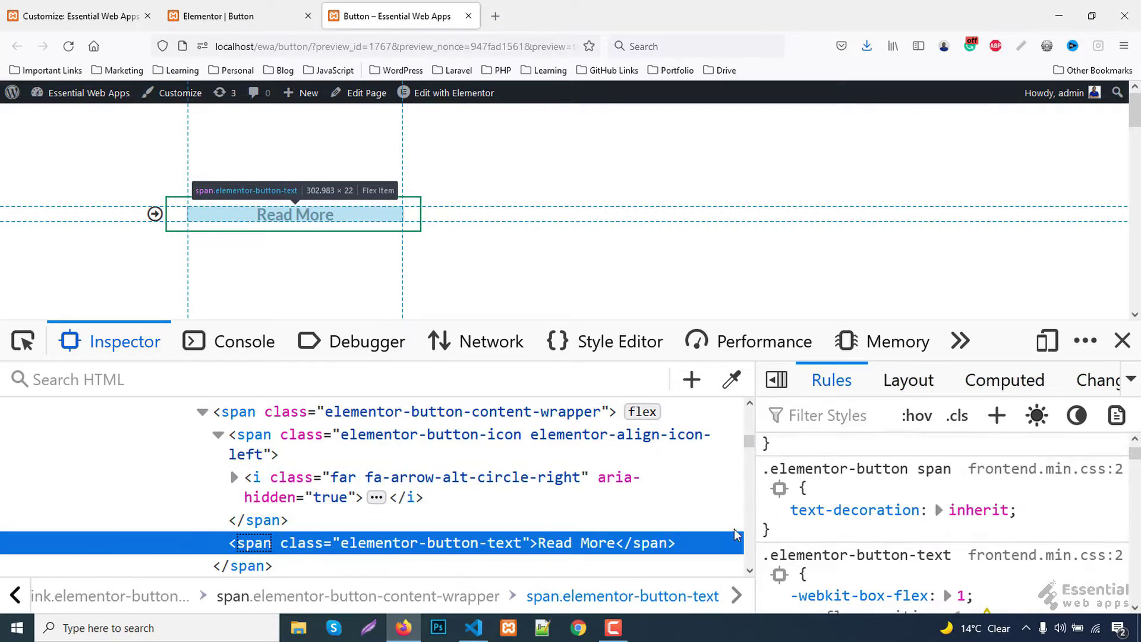
left_click(997, 416)
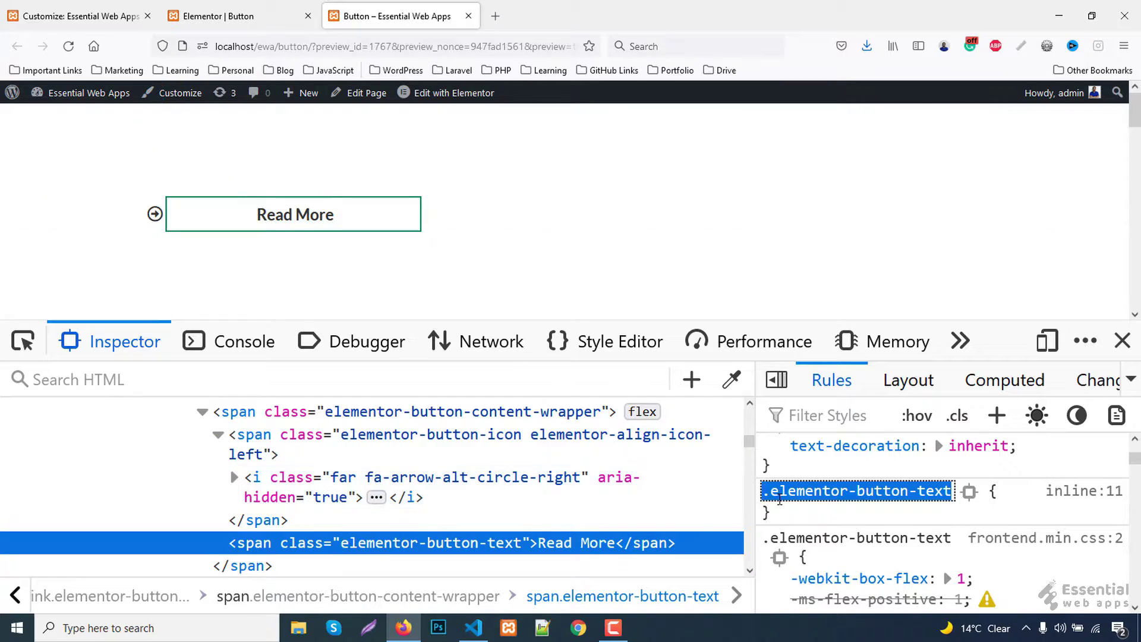
left_click(773, 492)
type(".bt")
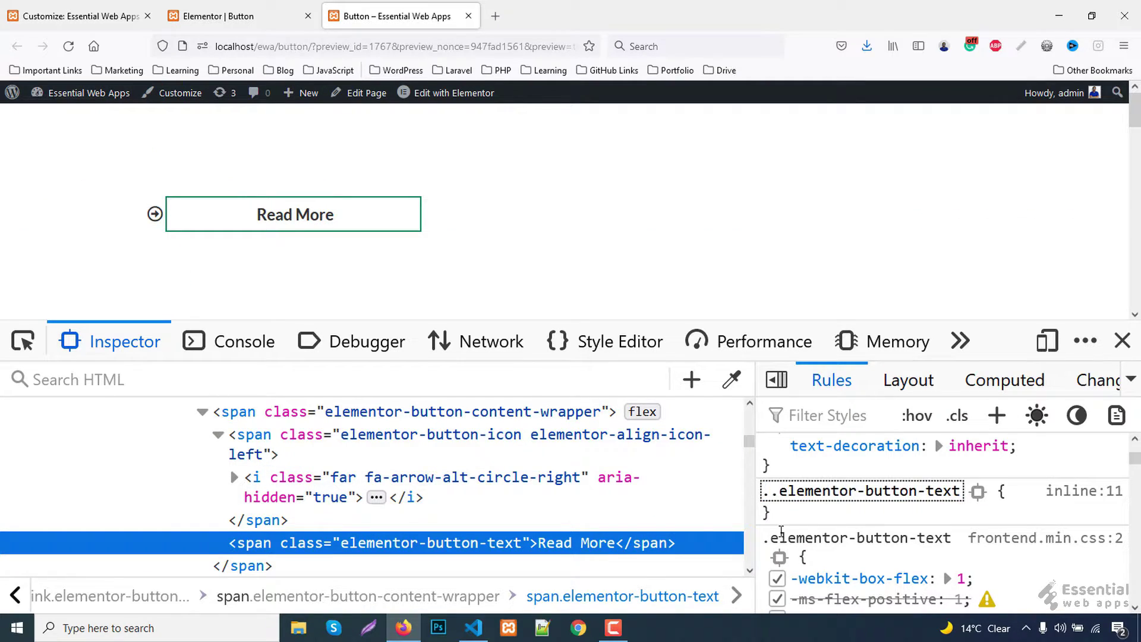
type("n")
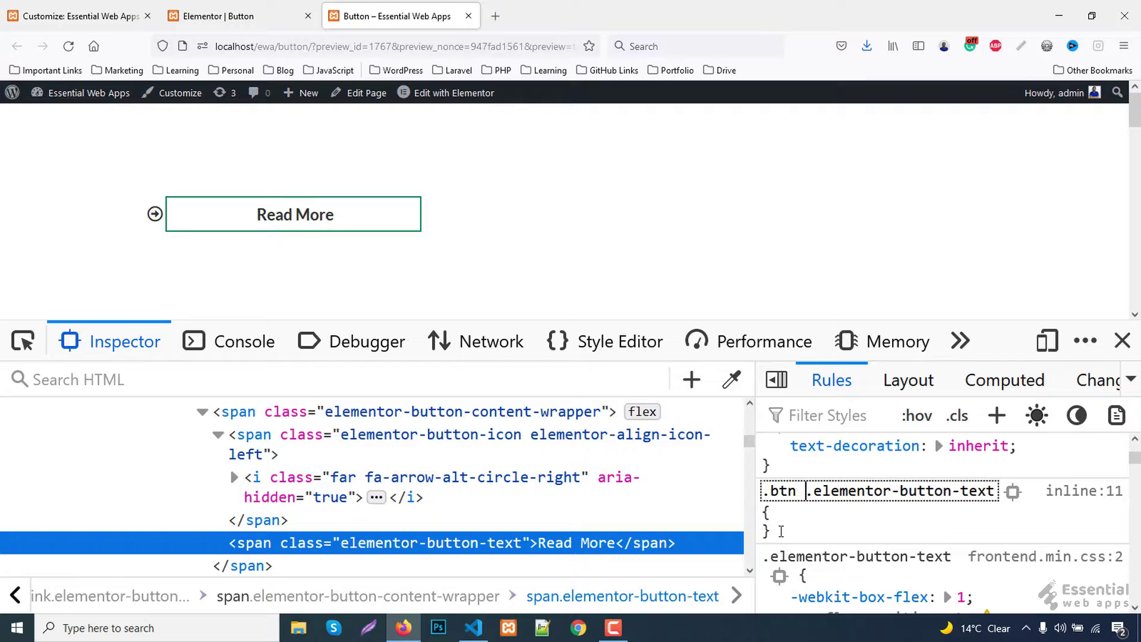
Step: Add a transition of .3s to the .btn .elementor-button-text rule
left_click(781, 530)
type("transition")
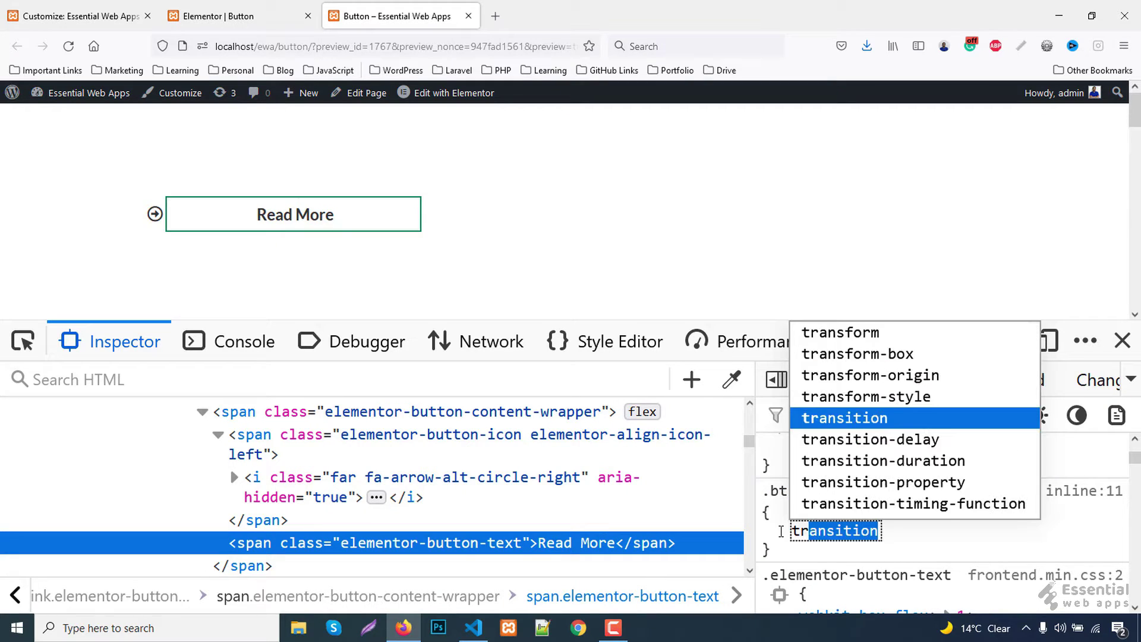
key("Tab")
key("Down")
type(".3")
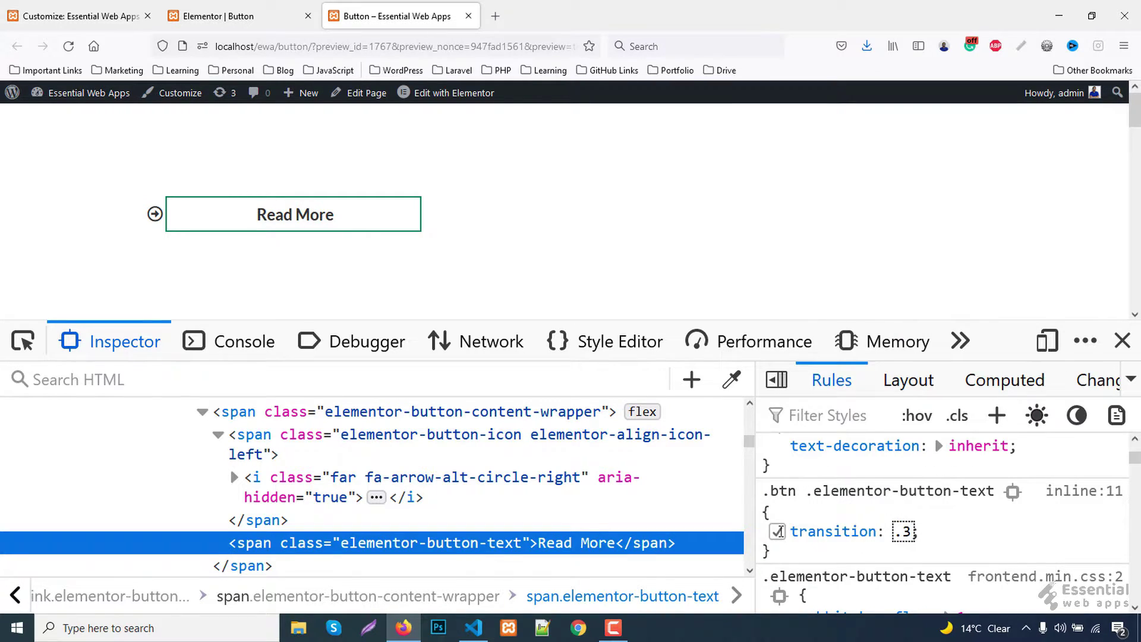
type("s")
Step: Create a hover rule for the button text with the selector .btn:hover .elementor-button-text
left_click(871, 491)
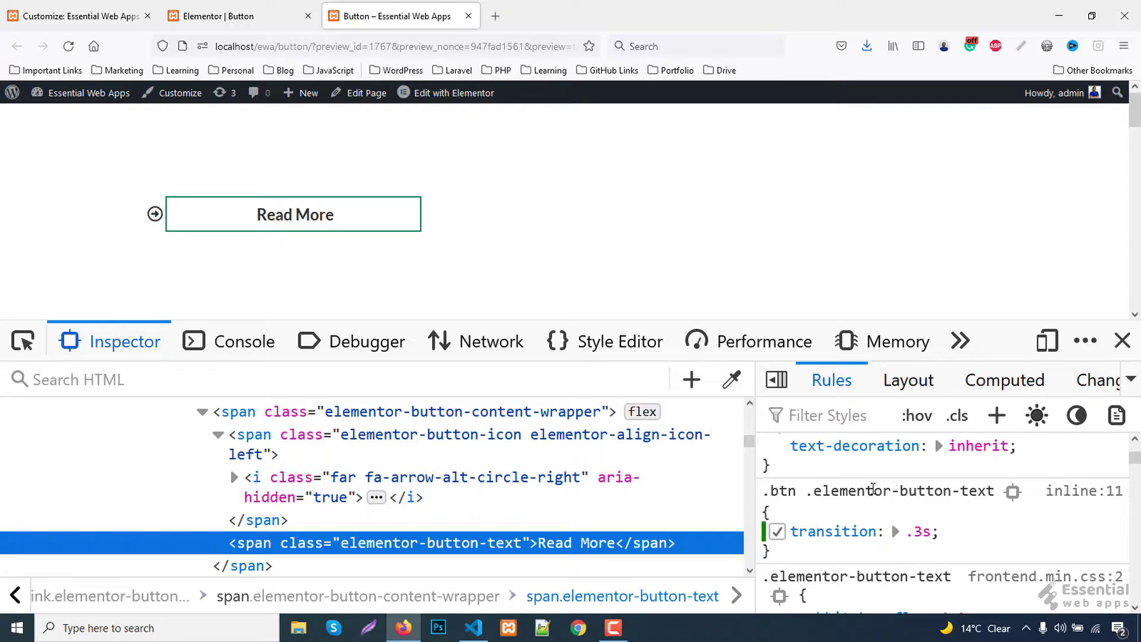
left_click(994, 416)
scroll(839, 489, "down", 2)
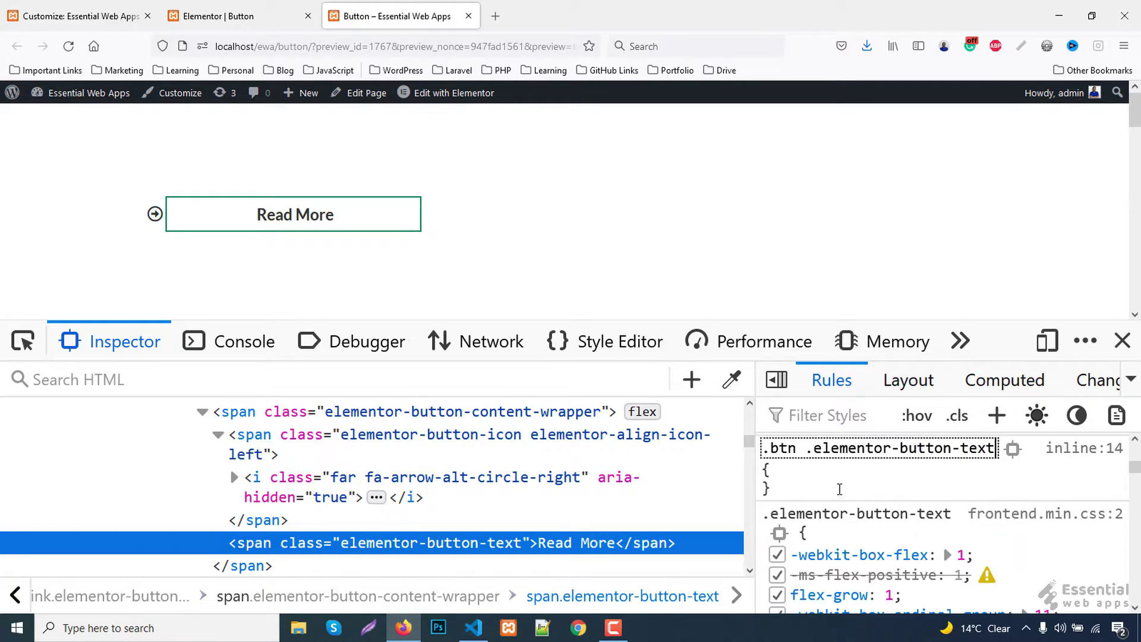
key("Home")
key("Right")
key("Right")
key("Right")
key("Right")
type(":hover")
key("Return")
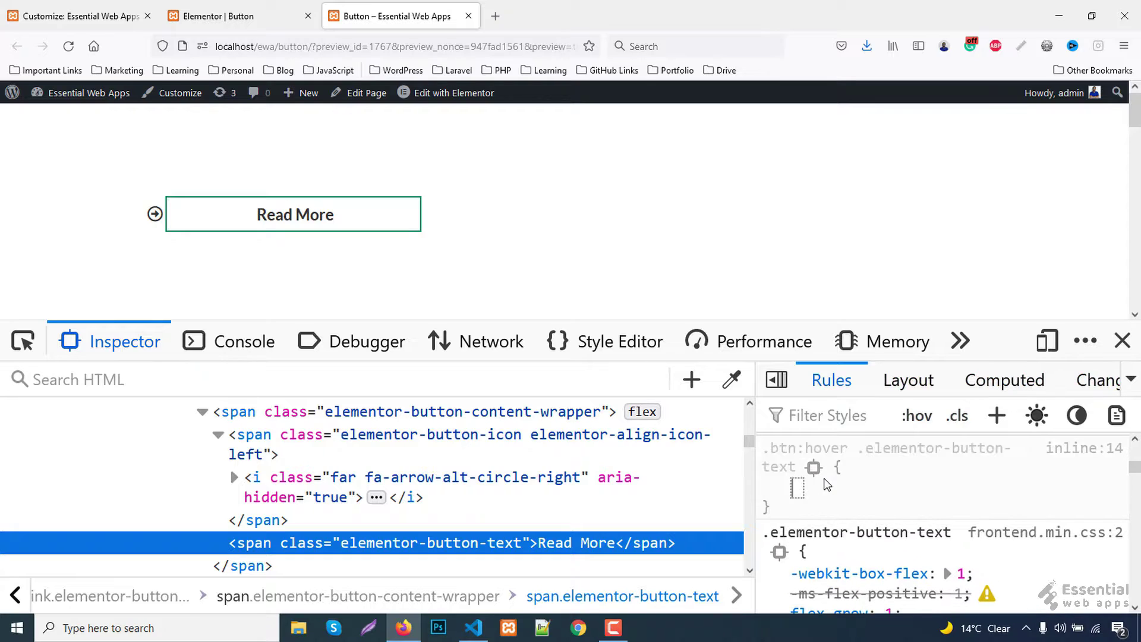
Step: Add transform: translateX(100%) to the .btn:hover .elementor-button-text rule
type("transf")
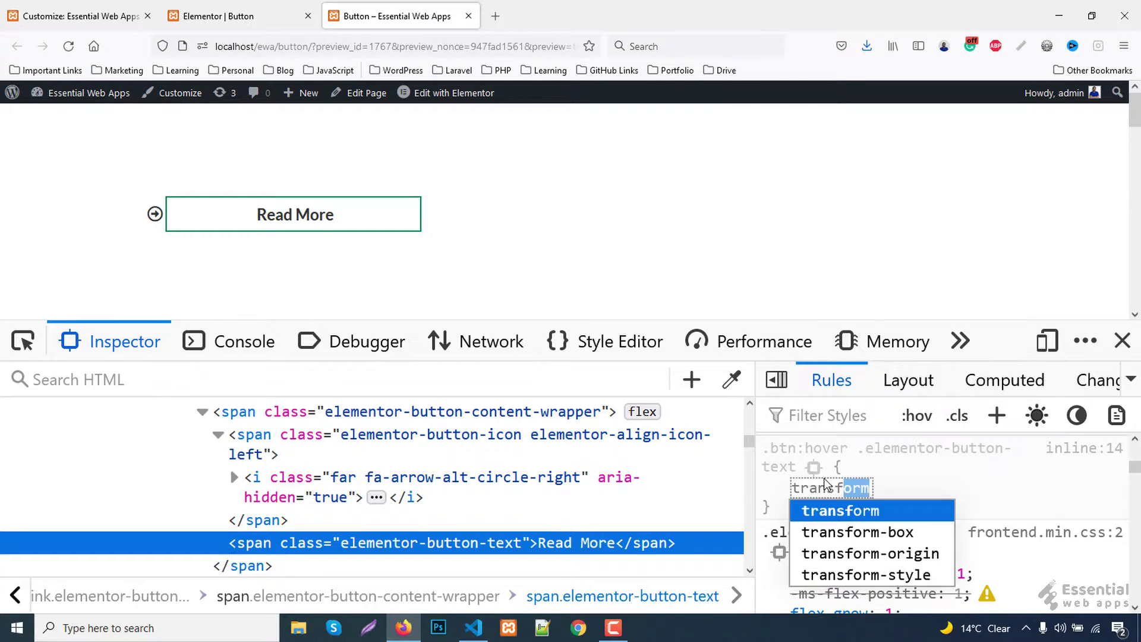
key("Return")
type("translate")
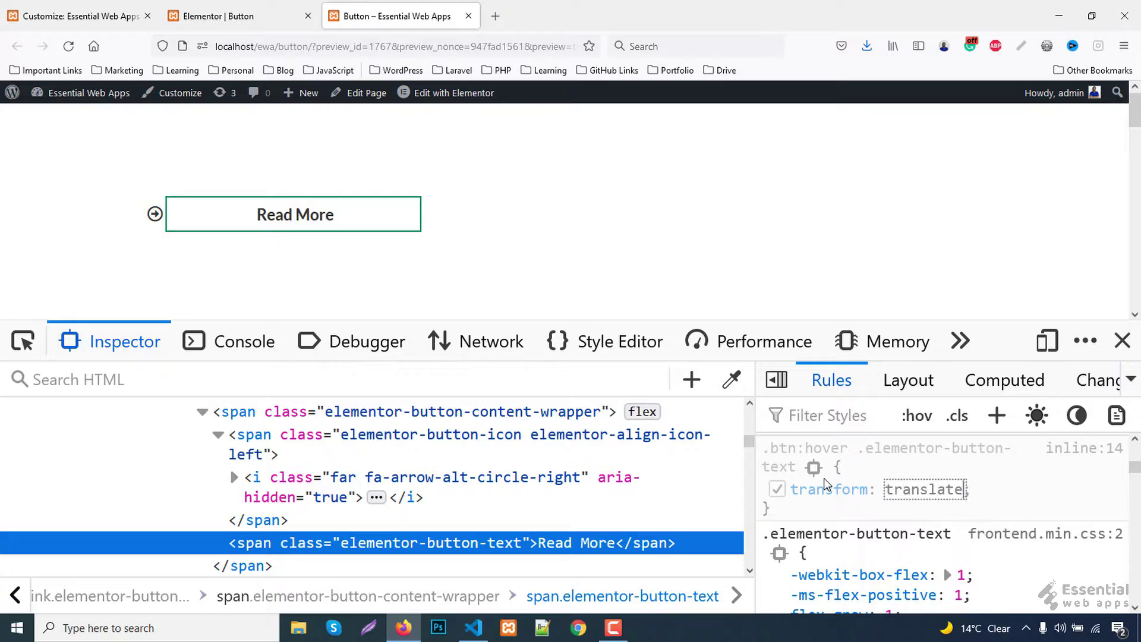
type("X(100%")
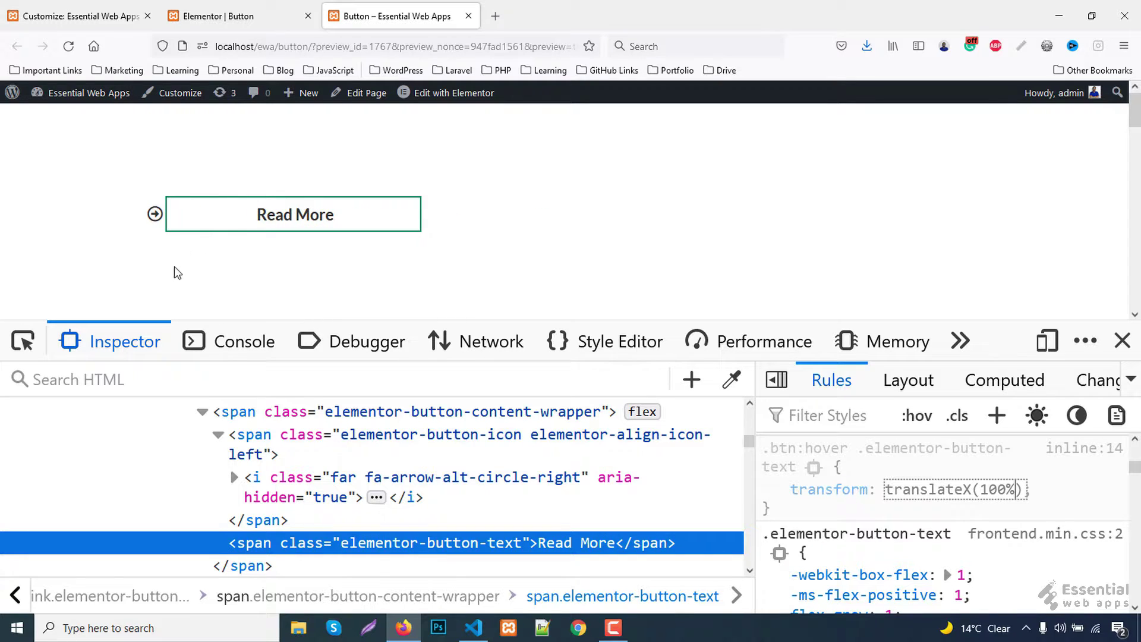
Step: Create a .btn rule for the button's outer widget div and give it overflow: hidden
scroll(238, 505, "up", 3)
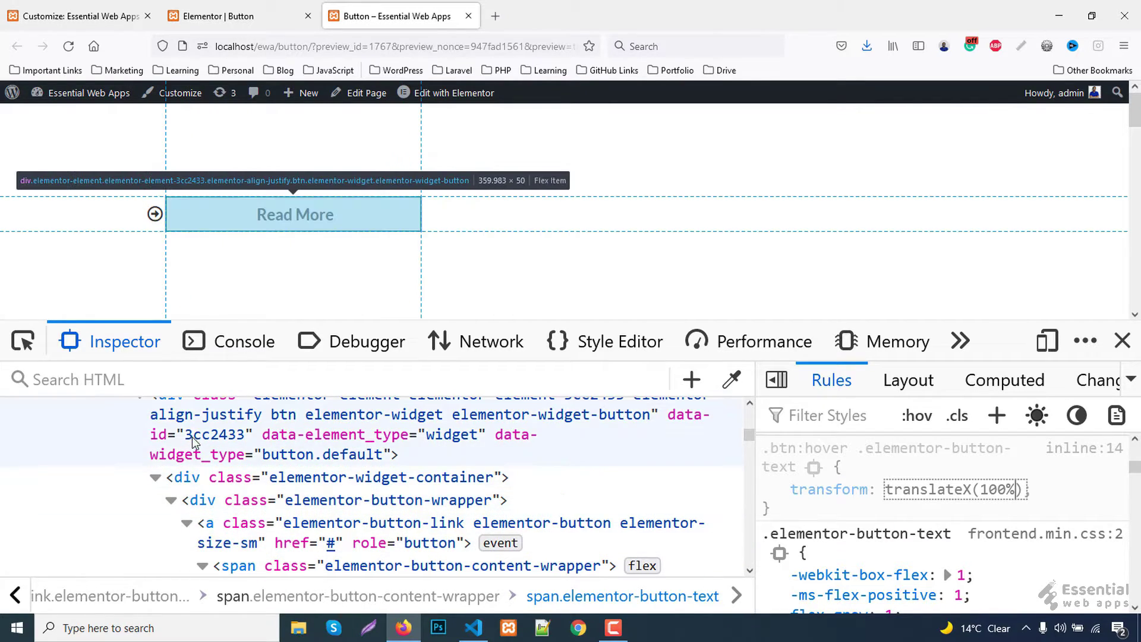
left_click(181, 415)
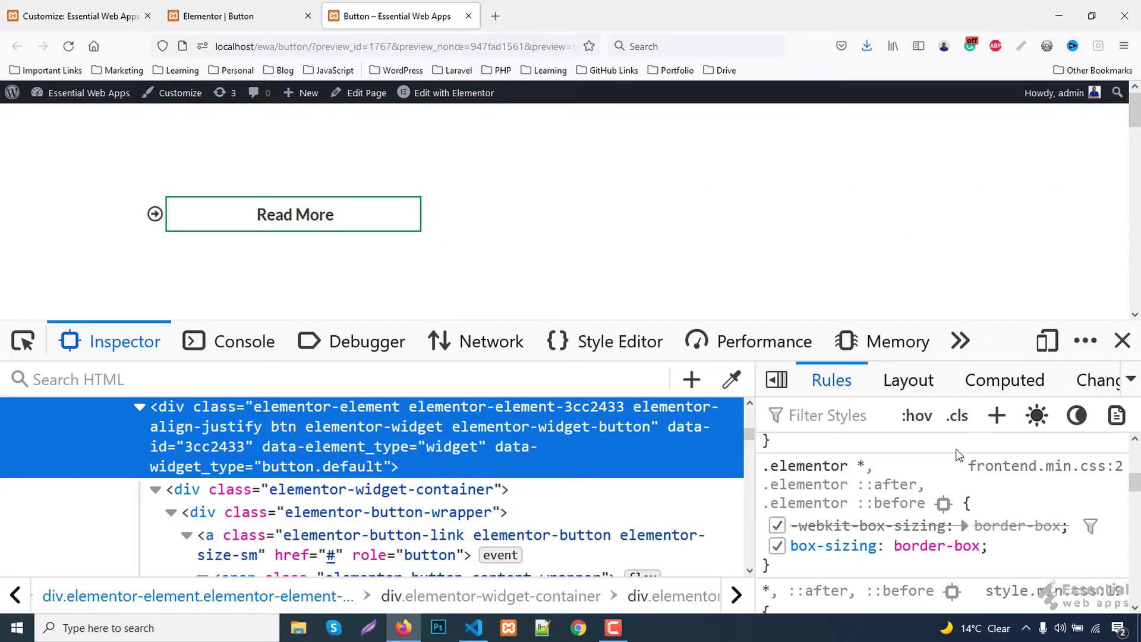
left_click(996, 416)
type(".btn")
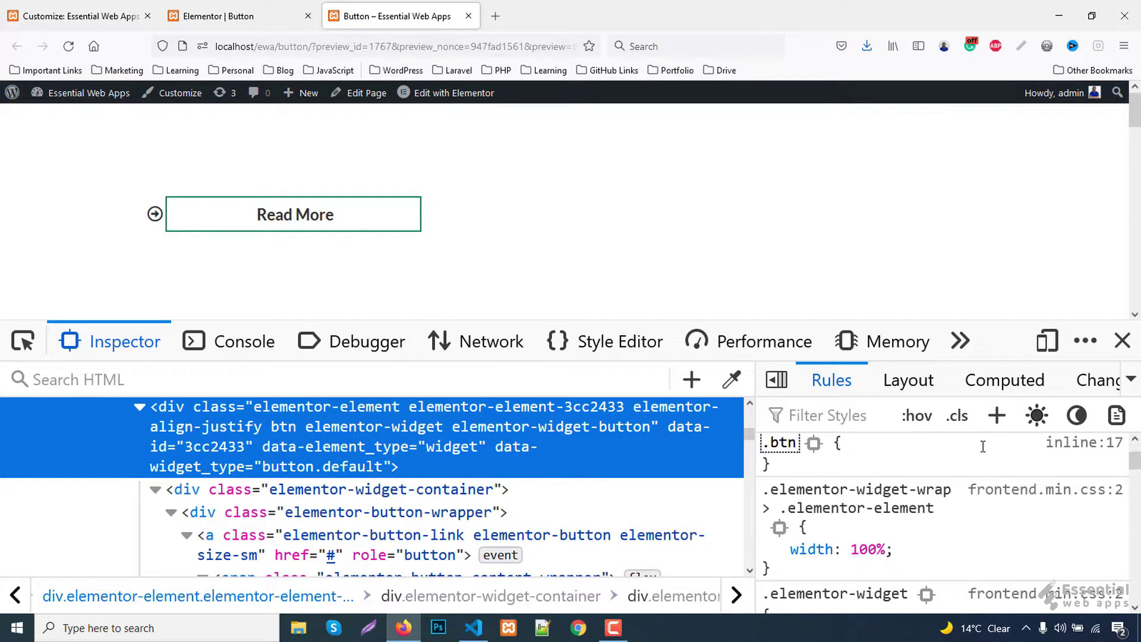
key("Return")
type("overflow")
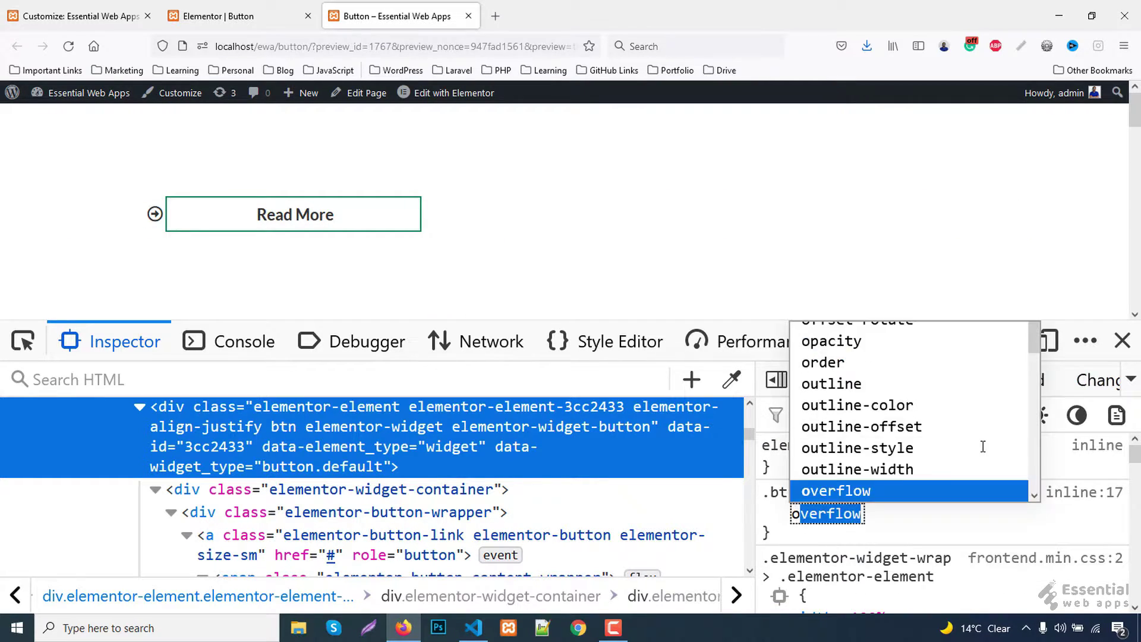
key("Tab")
type("h")
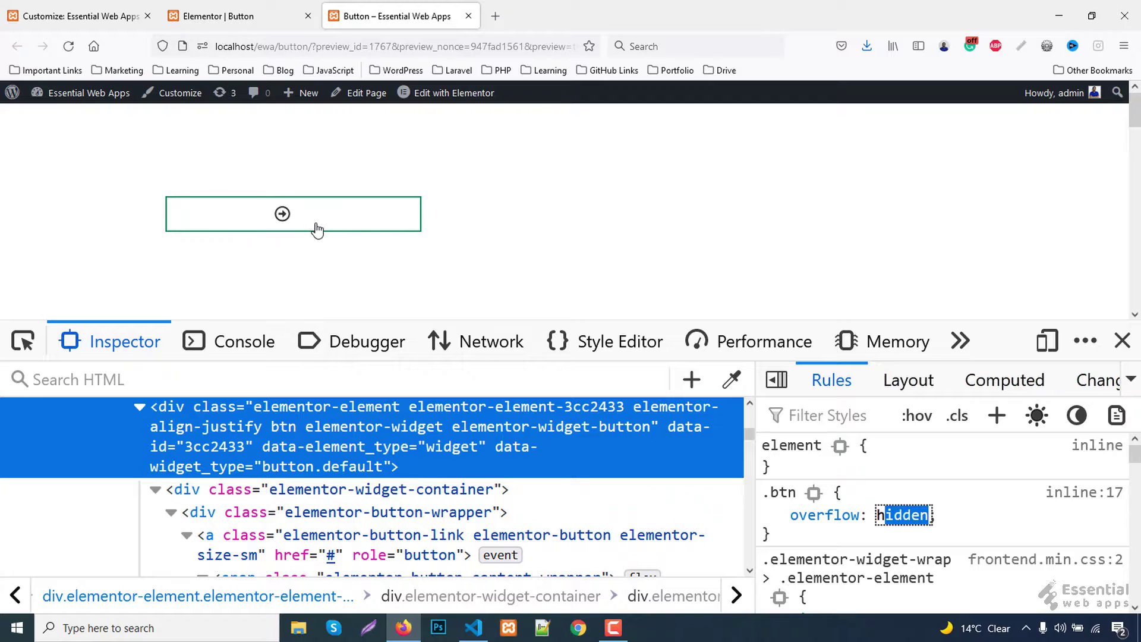
left_click(1081, 498)
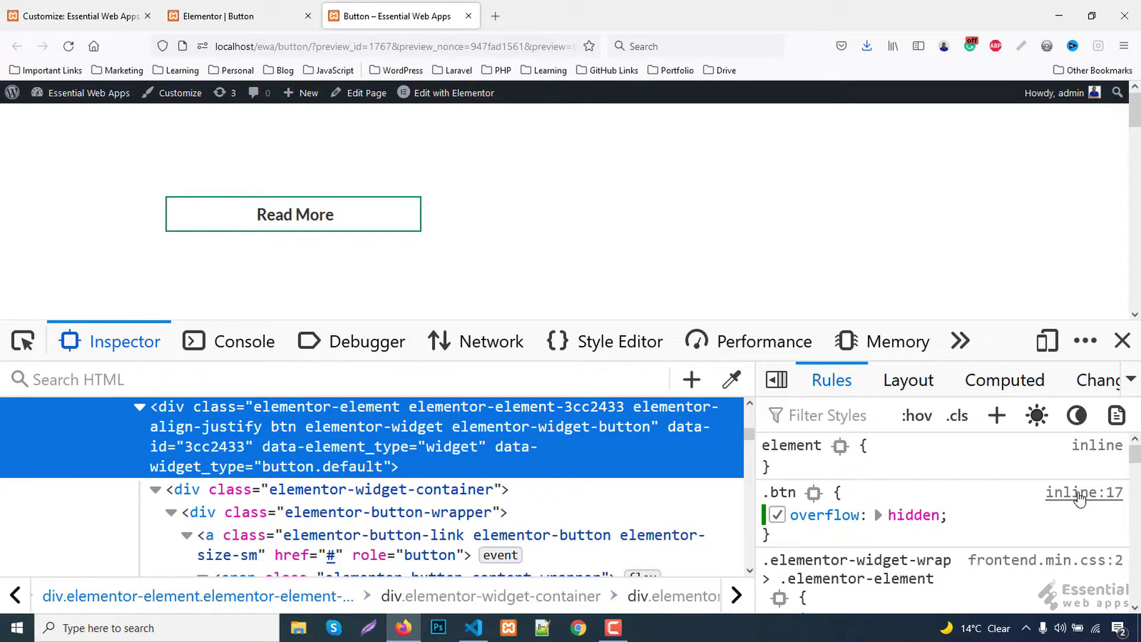
Step: Copy all the prototyped CSS from the inline style sheet into the WordPress Customizer's Additional CSS
left_click(1080, 498)
left_click(710, 493)
key("ctrl+a")
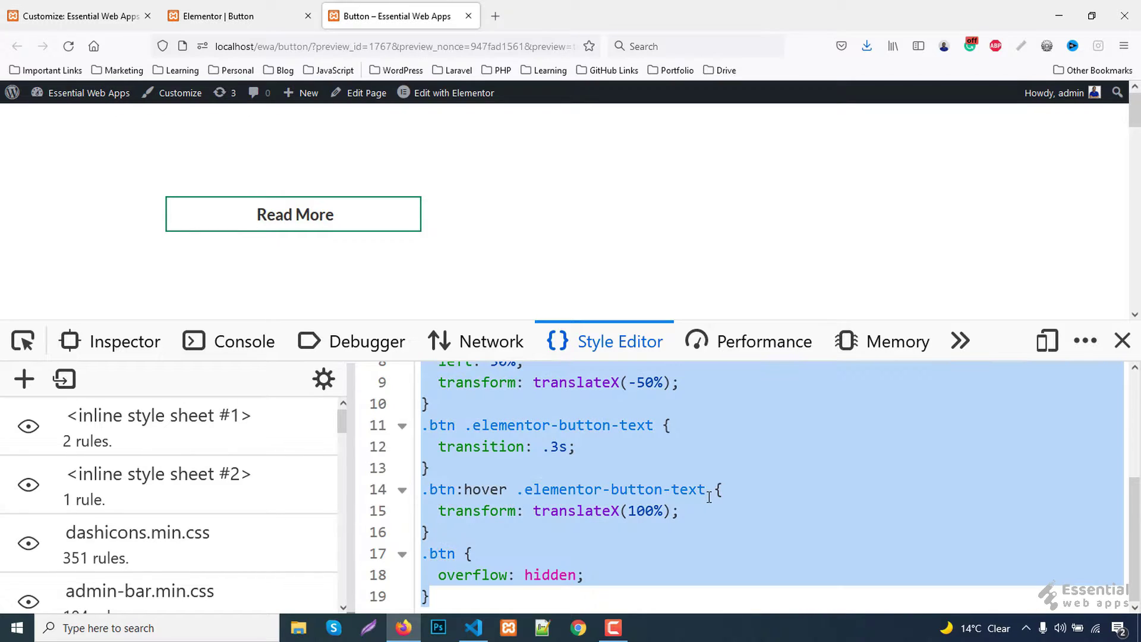
left_click(49, 10)
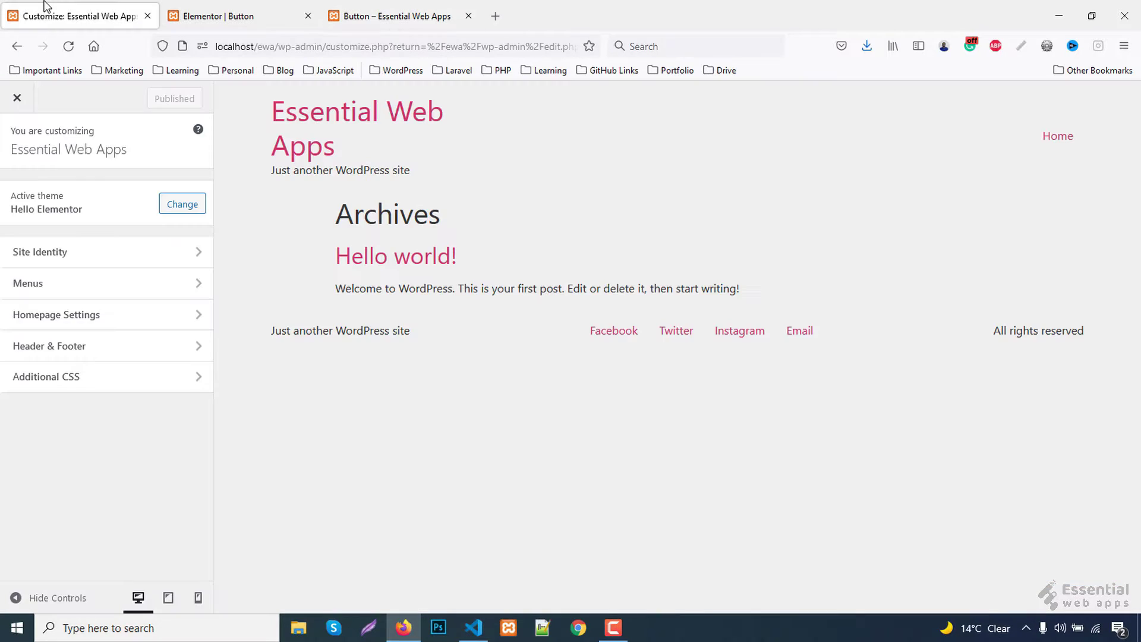
left_click(62, 381)
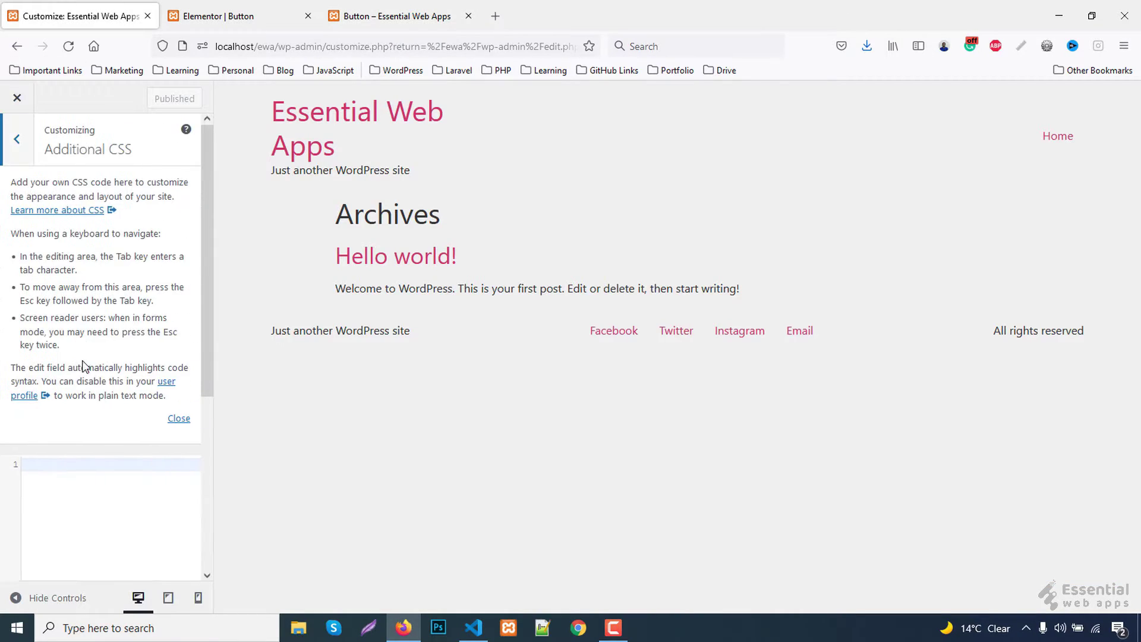
scroll(89, 354, "down", 5)
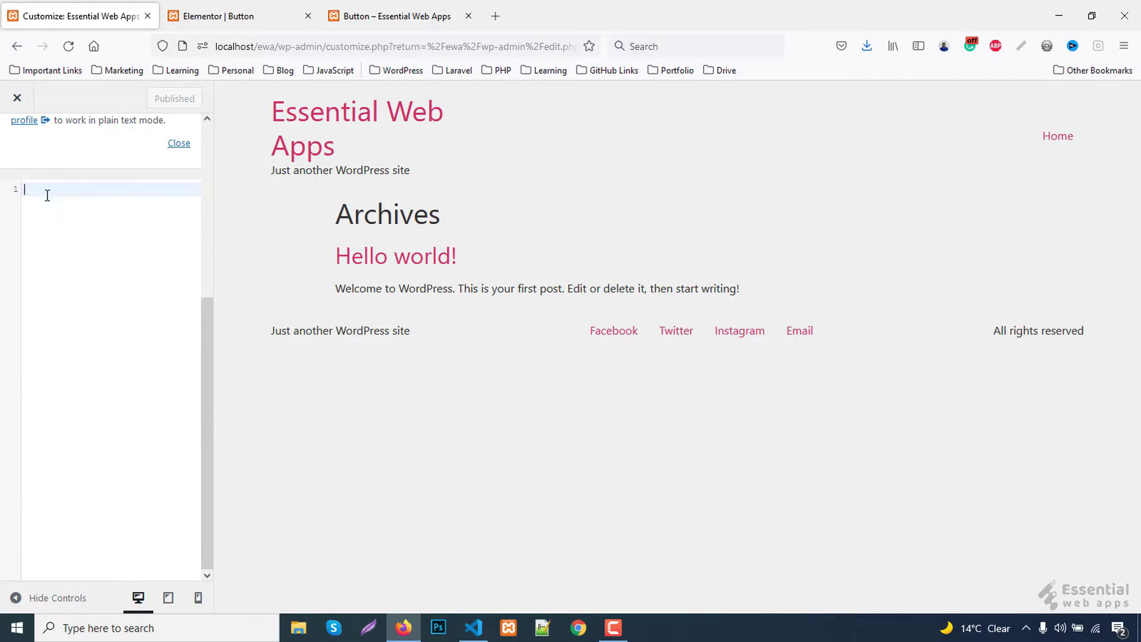
type(".btn i {   position: absolute;   left: -25px;   transition: .3s; } .btn:hover i {   left: 50%;   transform: translateX(-50%); } .btn .elementor-button-text {   transition: .3s; } .btn:hover .elementor-button-text {   transform: translateX(100%); } .btn {   overflow: hidden; }")
left_click(54, 190)
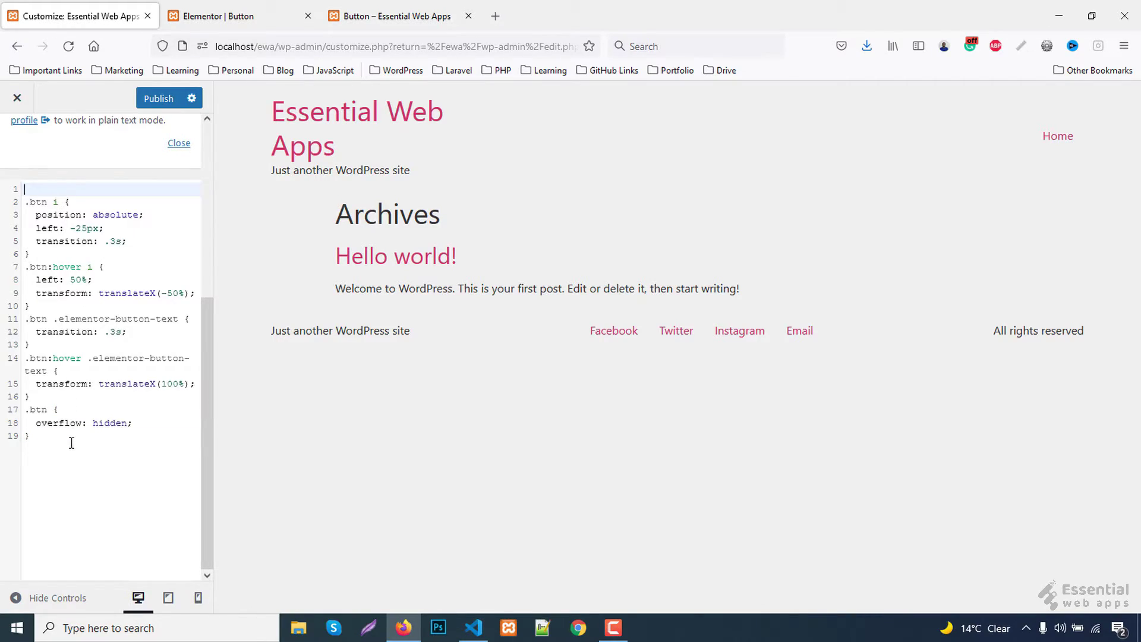
Step: Move the .btn overflow rule to the start of the Additional CSS and publish the changes
left_click_drag(46, 433, 9, 416)
key("ctrl+c")
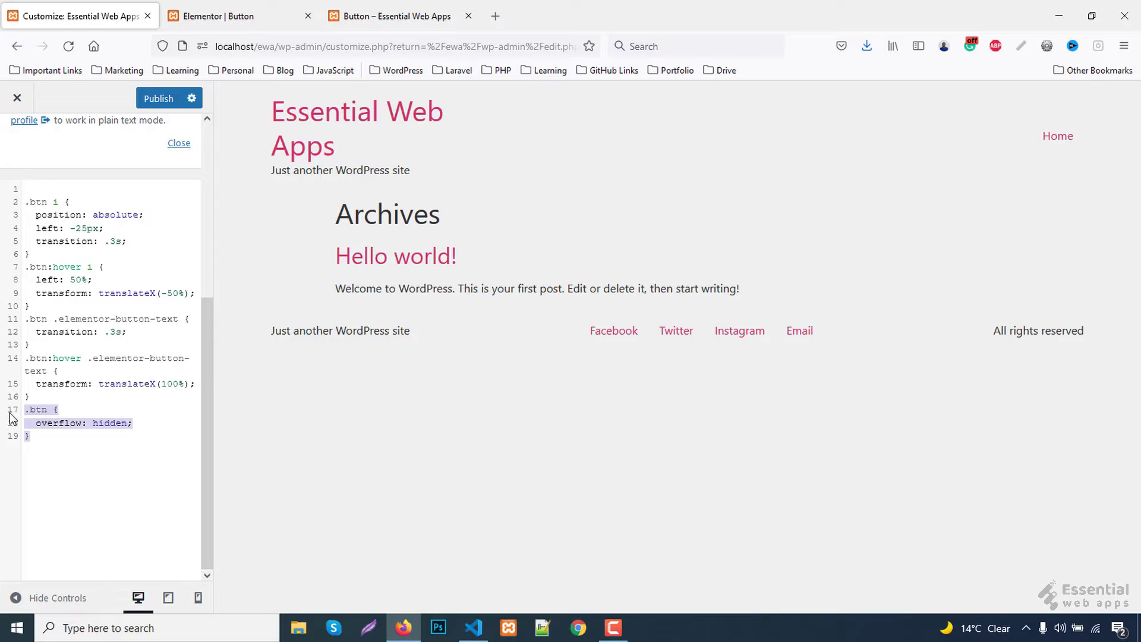
key("BackSpace")
left_click(49, 190)
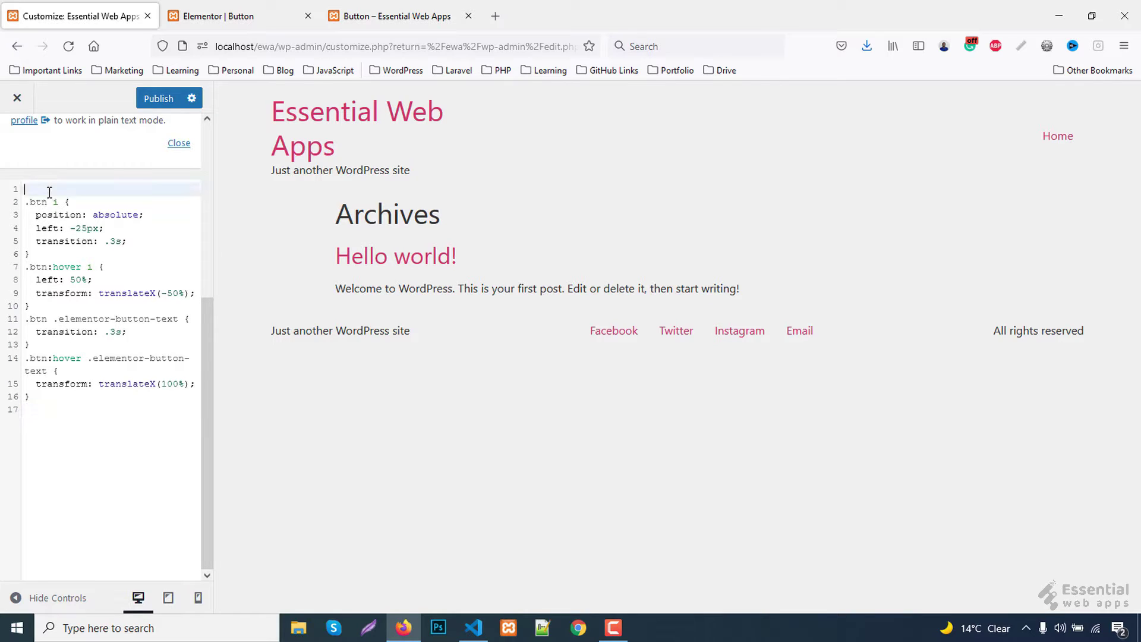
key("ctrl+v")
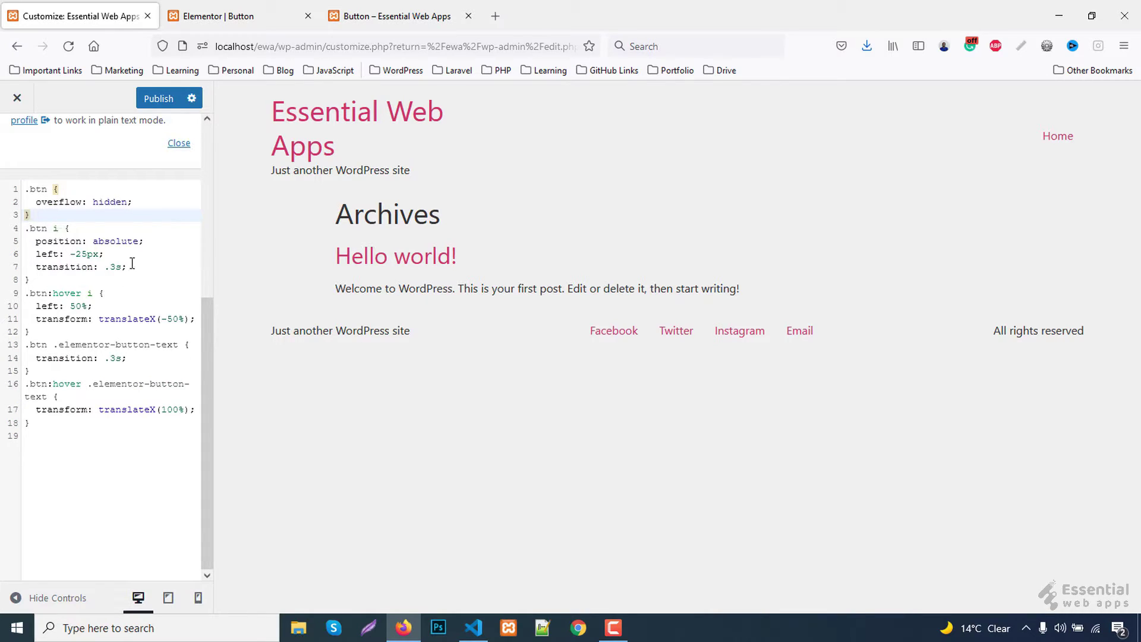
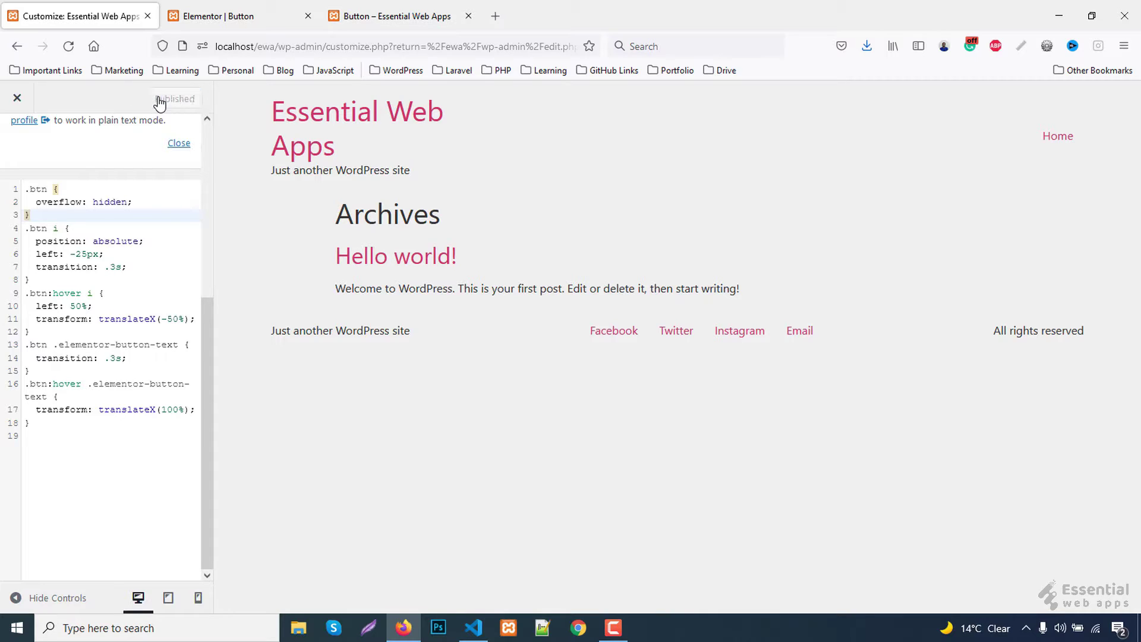
Step: Reload the button preview page and close the developer tools to check the published hover effect
left_click(390, 16)
key("F5")
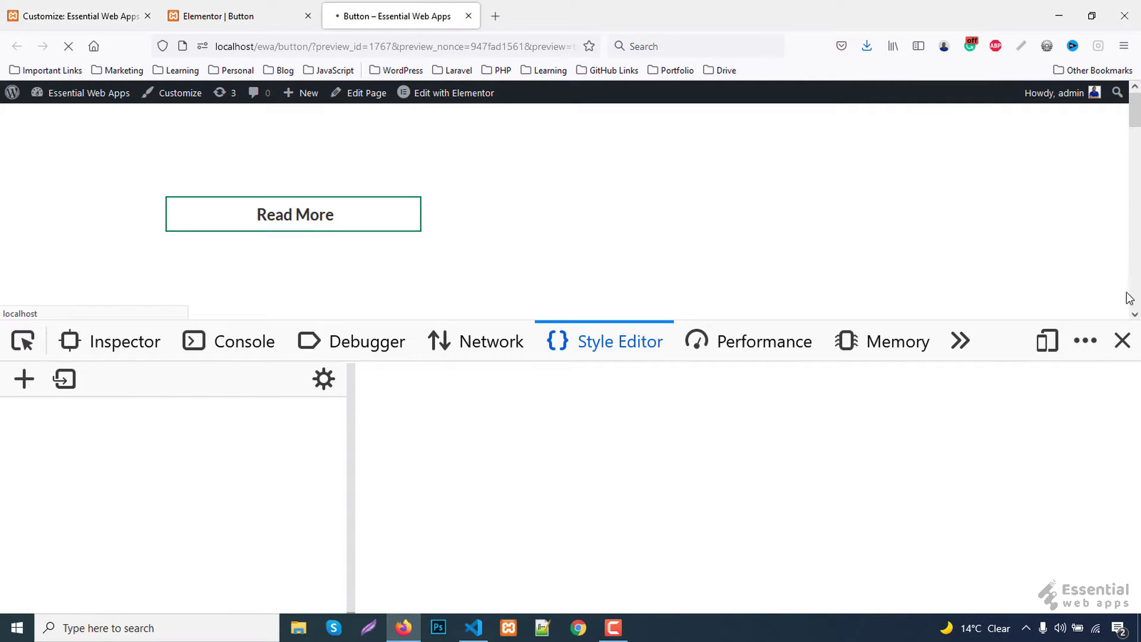
left_click(1122, 341)
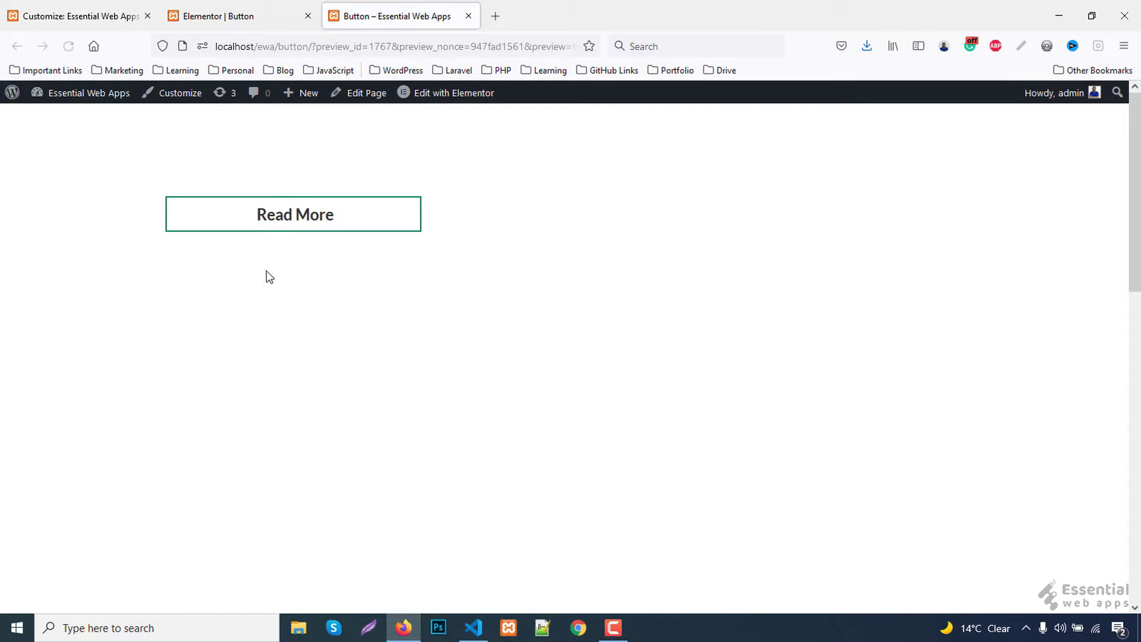
Step: In the Elementor editor, paste a copy of the Read More button into the second column and set its text to Download Now
left_click(262, 17)
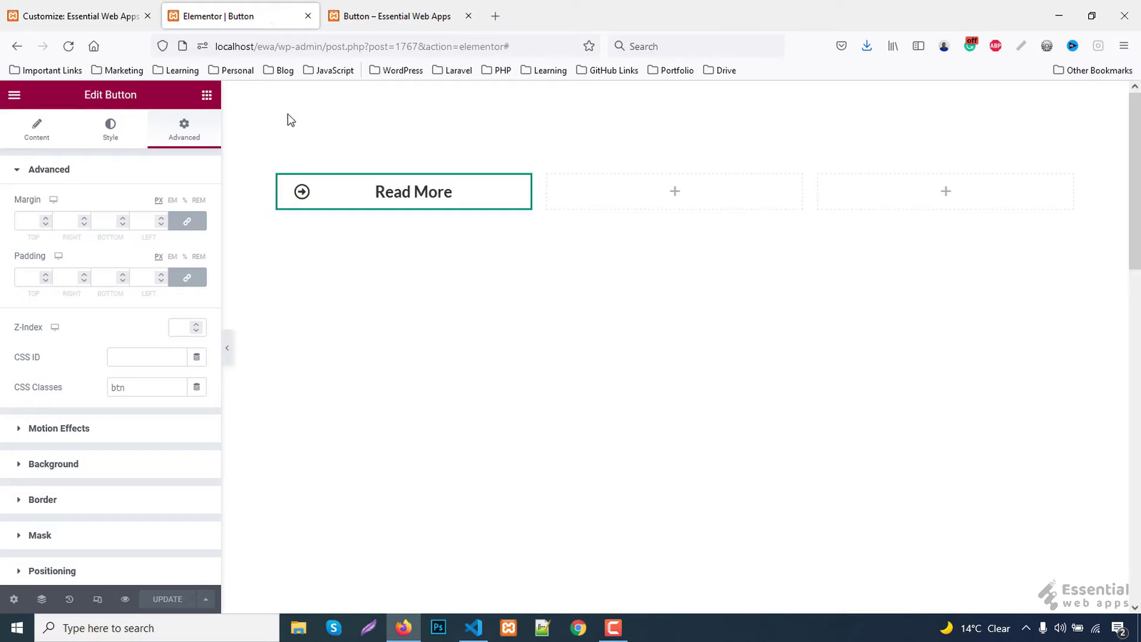
right_click(391, 202)
left_click(426, 264)
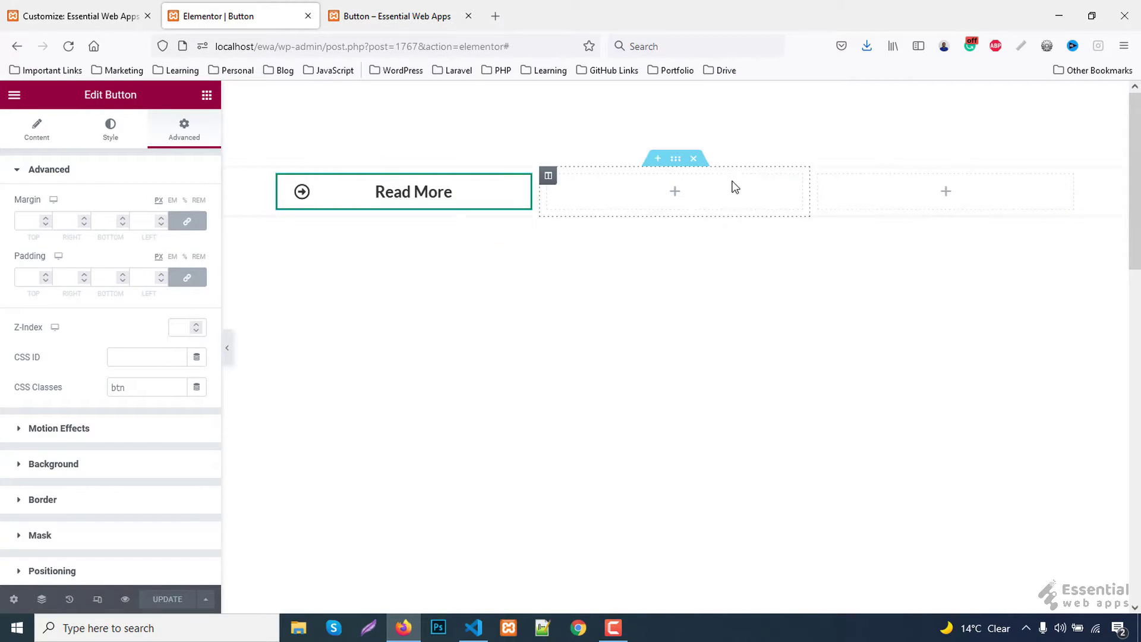
right_click(627, 187)
left_click(673, 307)
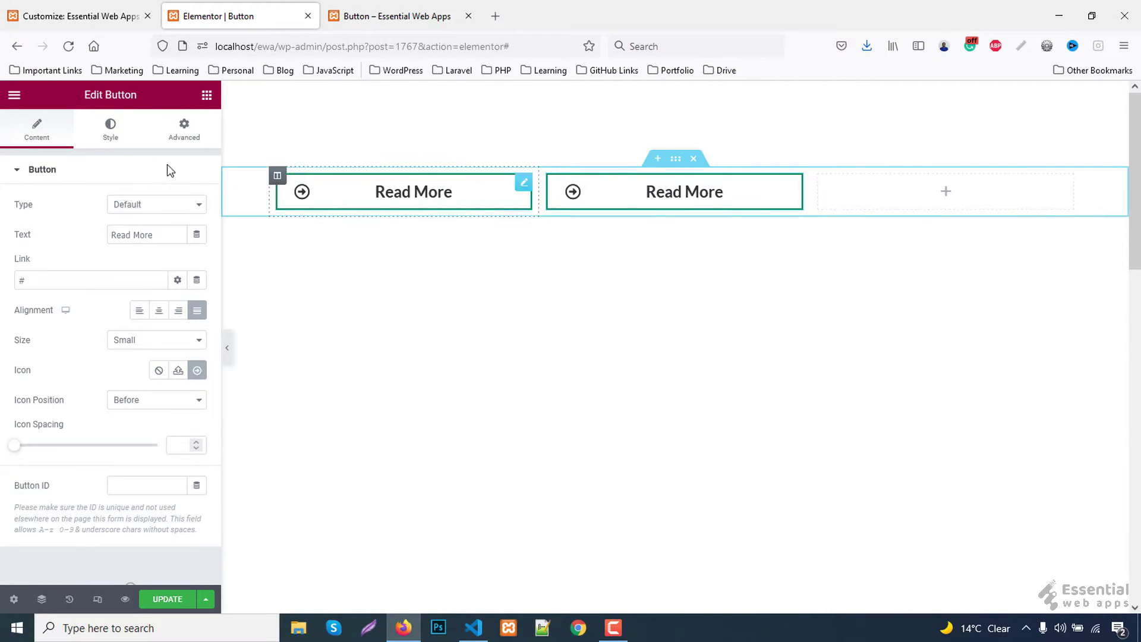
left_click_drag(155, 235, 67, 230)
type("Download Now")
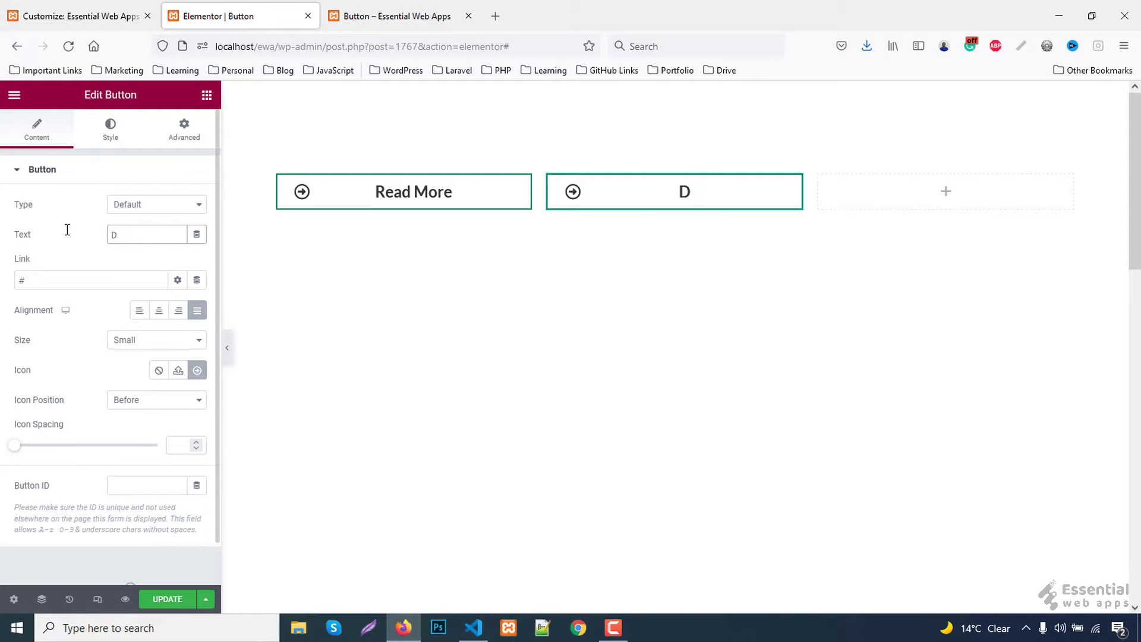
Step: Replace the Download Now button's icon with the Download icon, and update and reload the page preview
left_click(198, 370)
type("downlo")
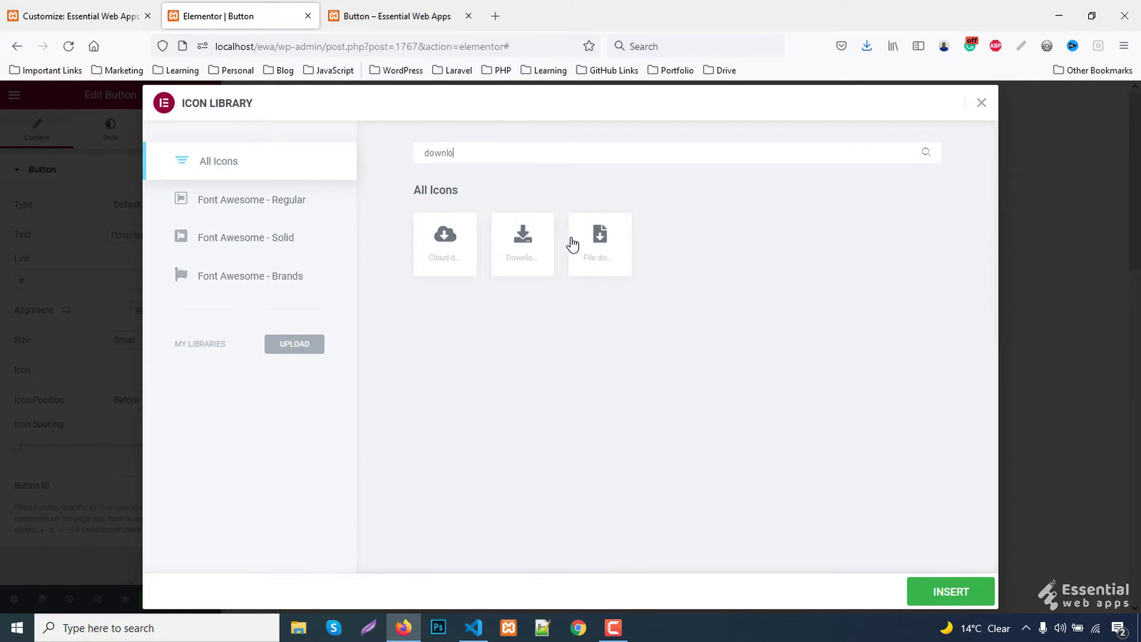
left_click(522, 244)
left_click(951, 591)
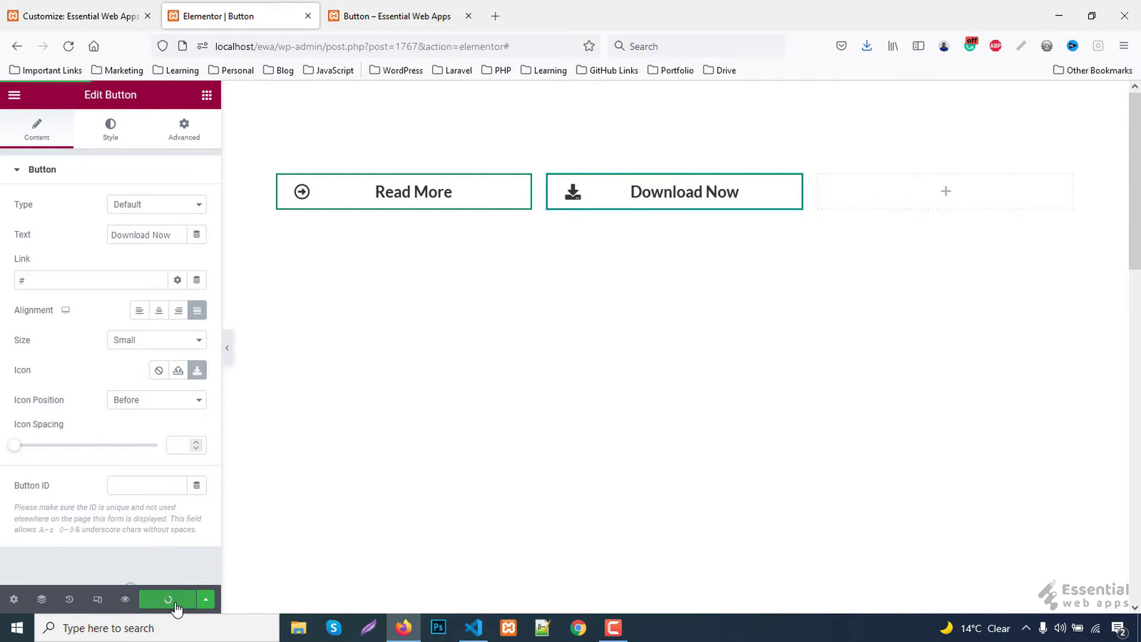
key("ctrl+Tab")
key("F5")
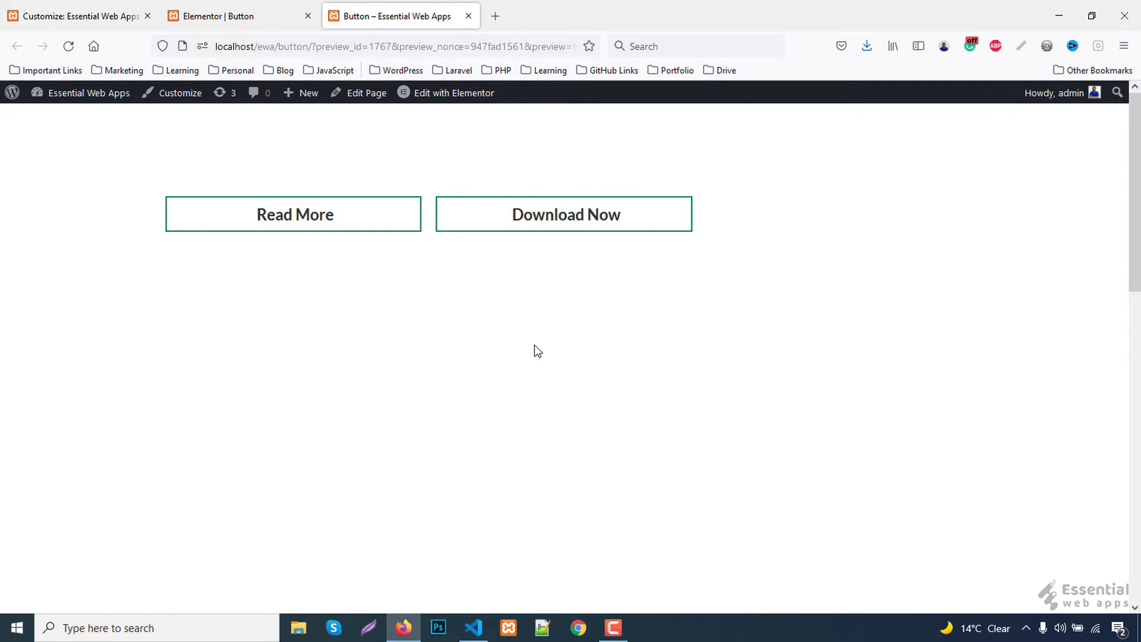
Step: Add the CSS class btn1 after btn on the Download Now button and update the page
left_click(301, 6)
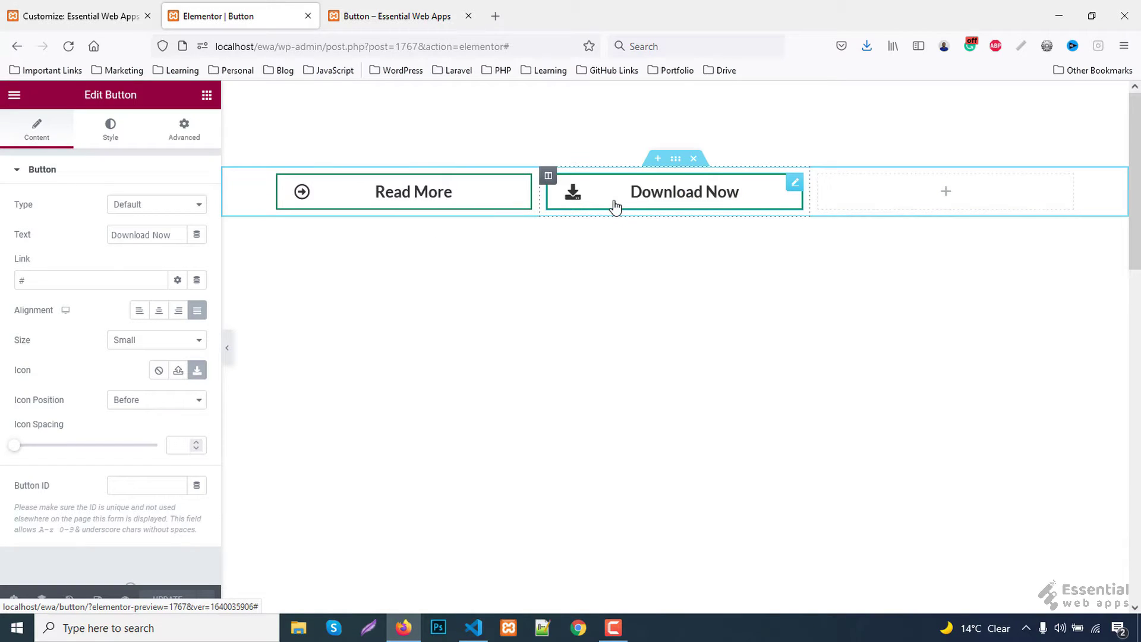
left_click(183, 129)
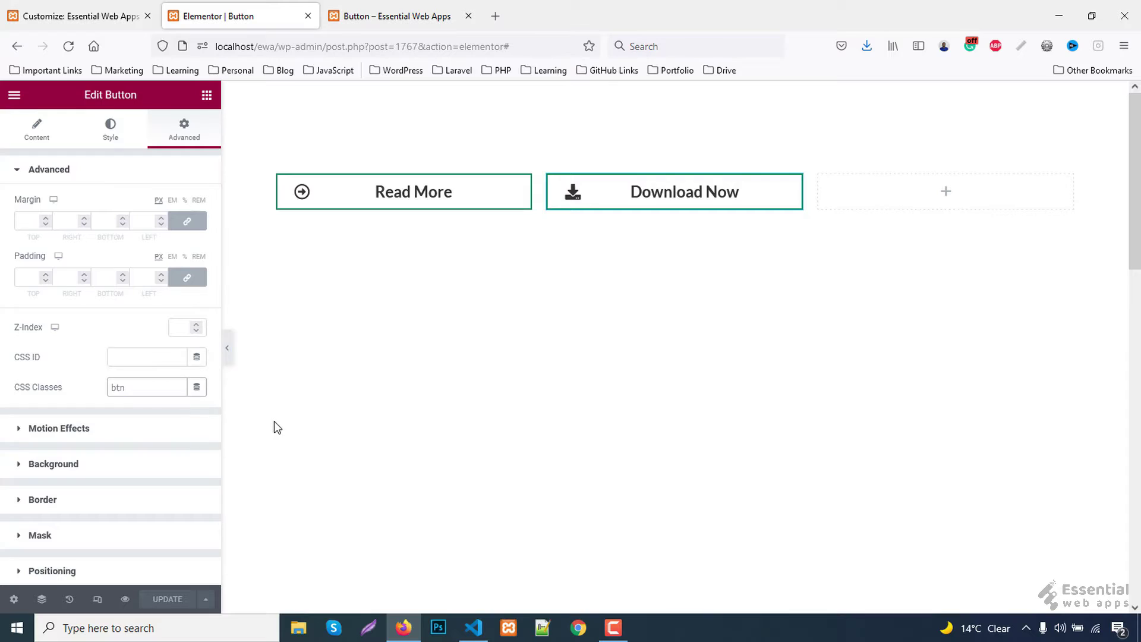
type("btn1")
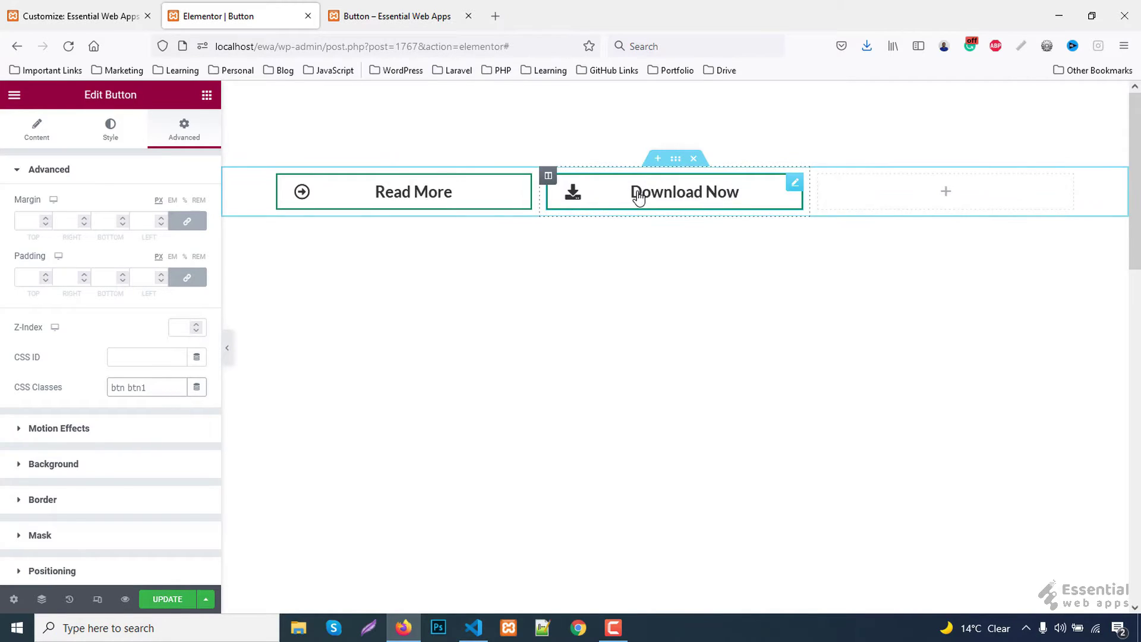
left_click(168, 599)
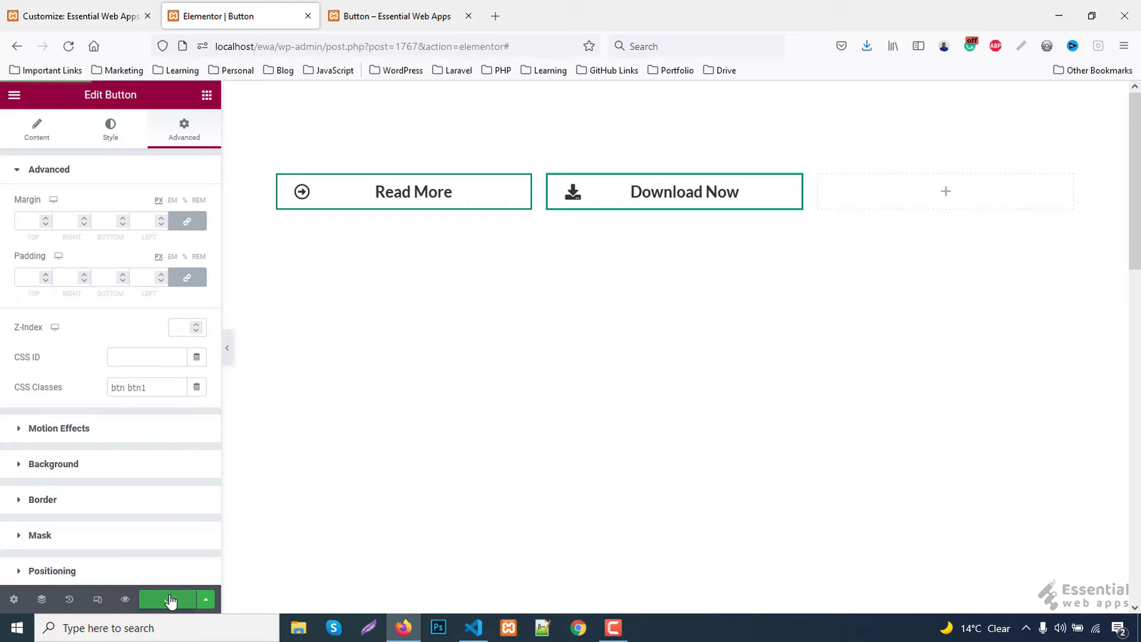
Step: On the preview page, inspect the Download Now button's icon element and its parent with the btn btn1 classes
left_click(374, 8)
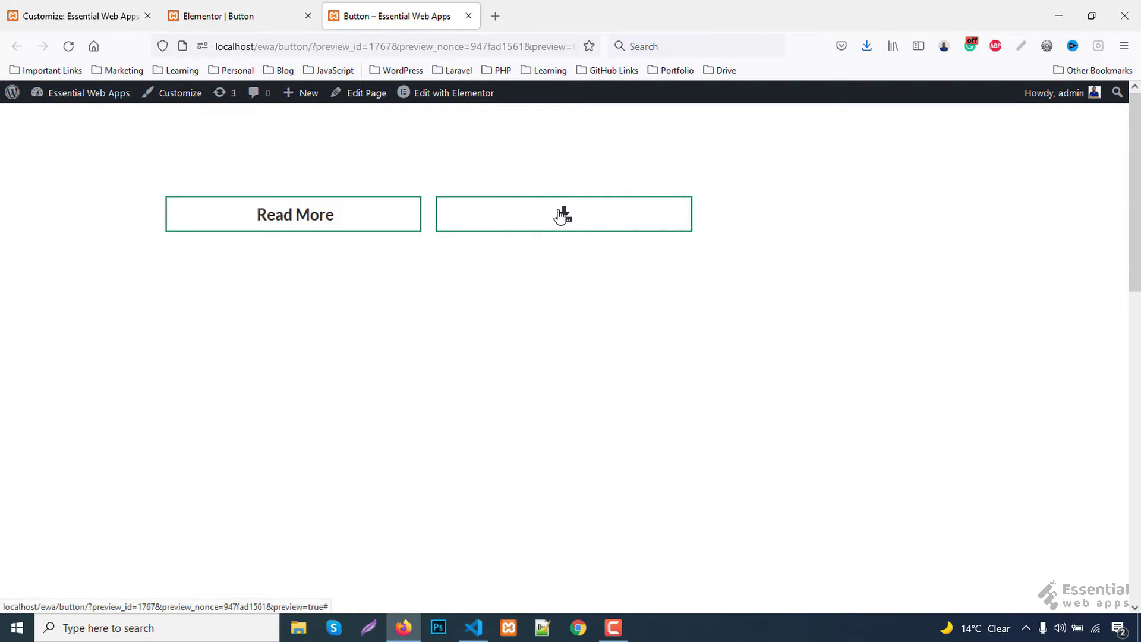
right_click(563, 217)
left_click(587, 451)
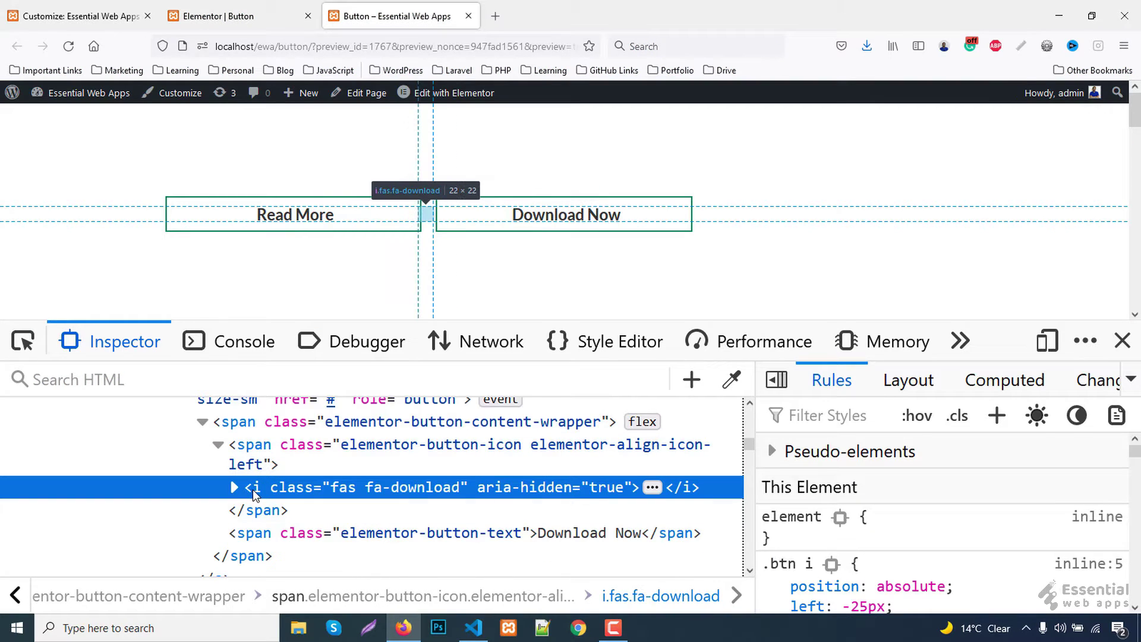
scroll(315, 472, "up", 2)
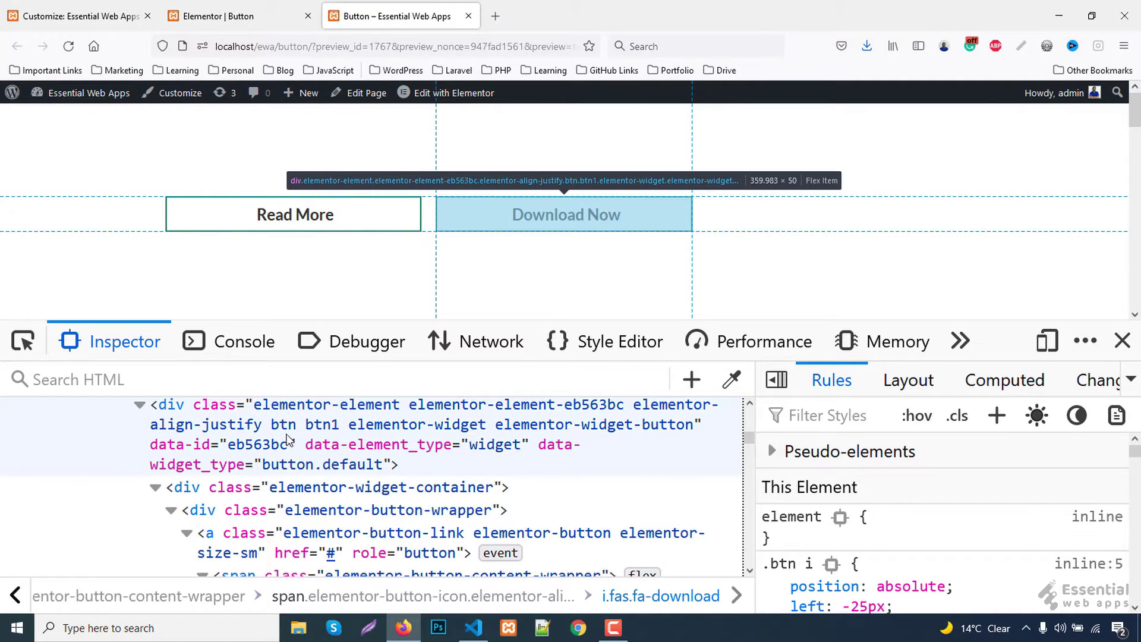
scroll(321, 484, "down", 2)
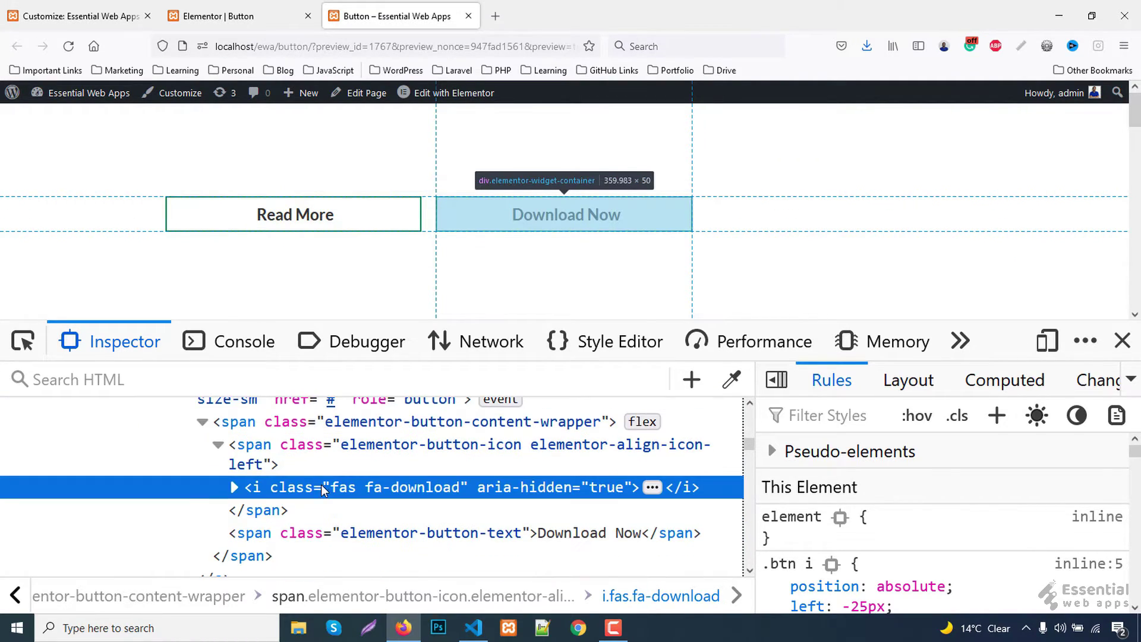
Step: Add a new CSS rule for the Download Now button's icon with the selector .btn.btn1 i
scroll(902, 543, "down", 3)
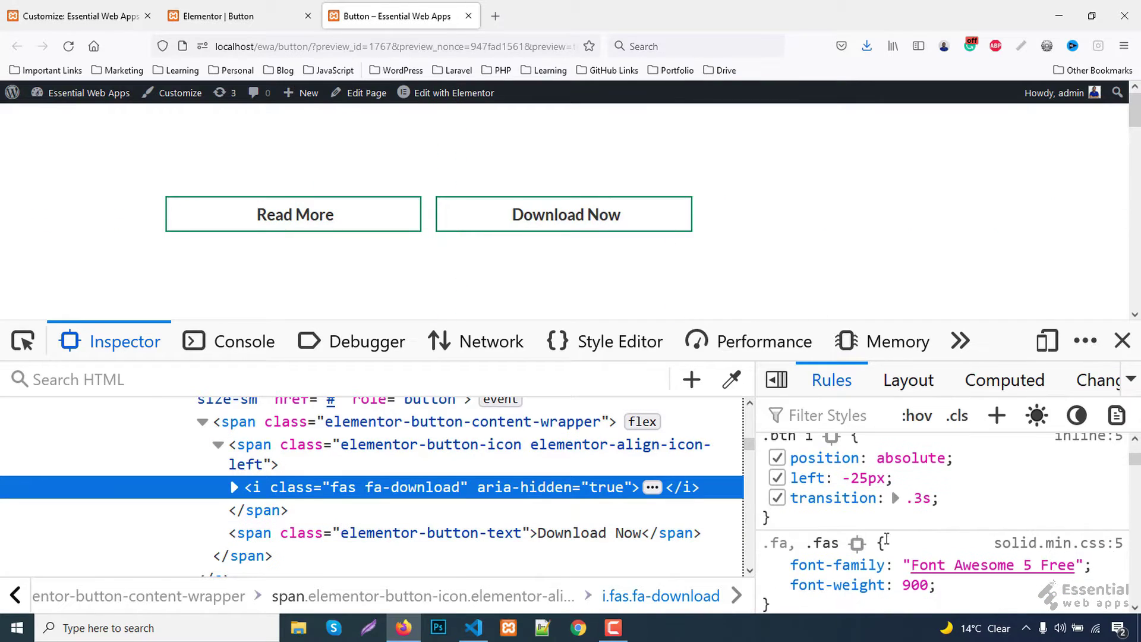
scroll(903, 543, "up", 3)
left_click(800, 565)
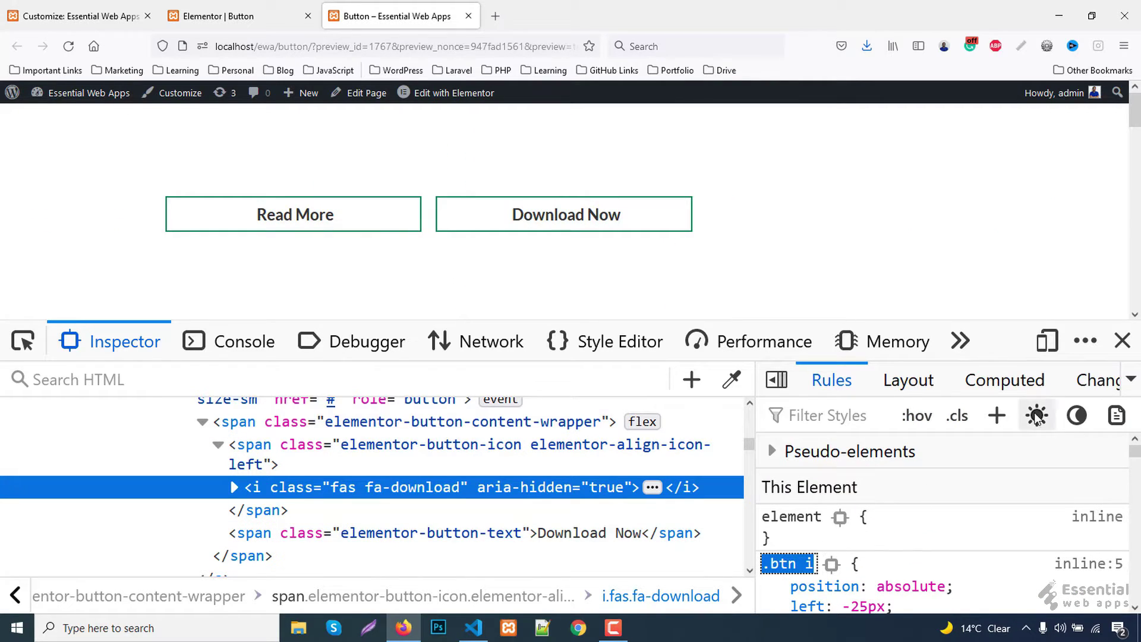
left_click(997, 415)
type(".btn i")
scroll(930, 480, "down", 2)
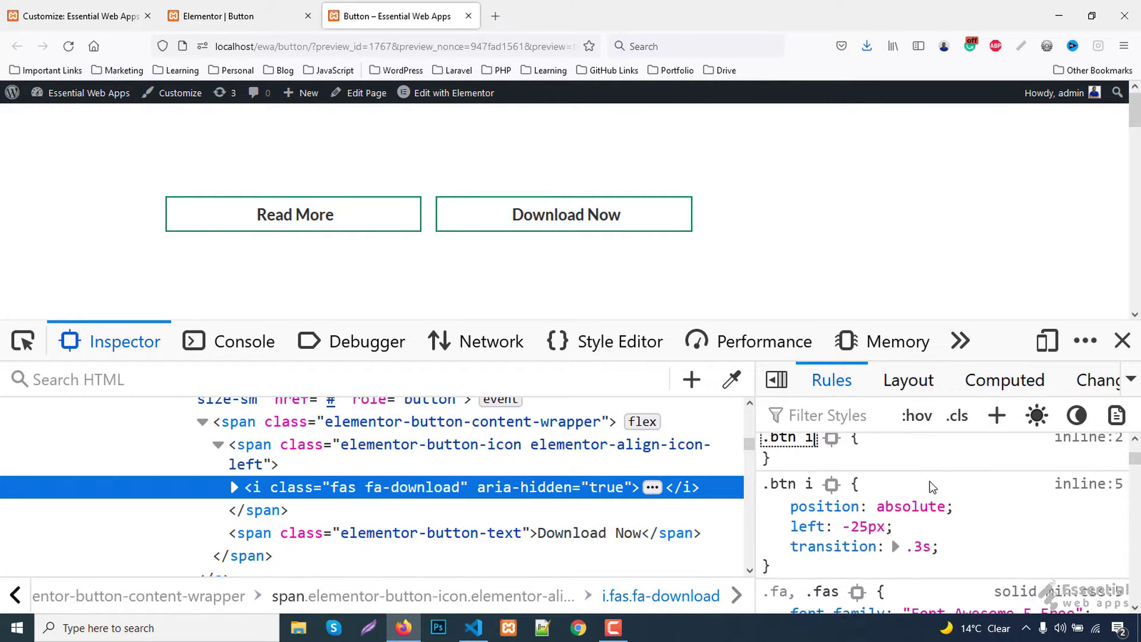
scroll(929, 481, "up", 2)
key("Left")
key("Left")
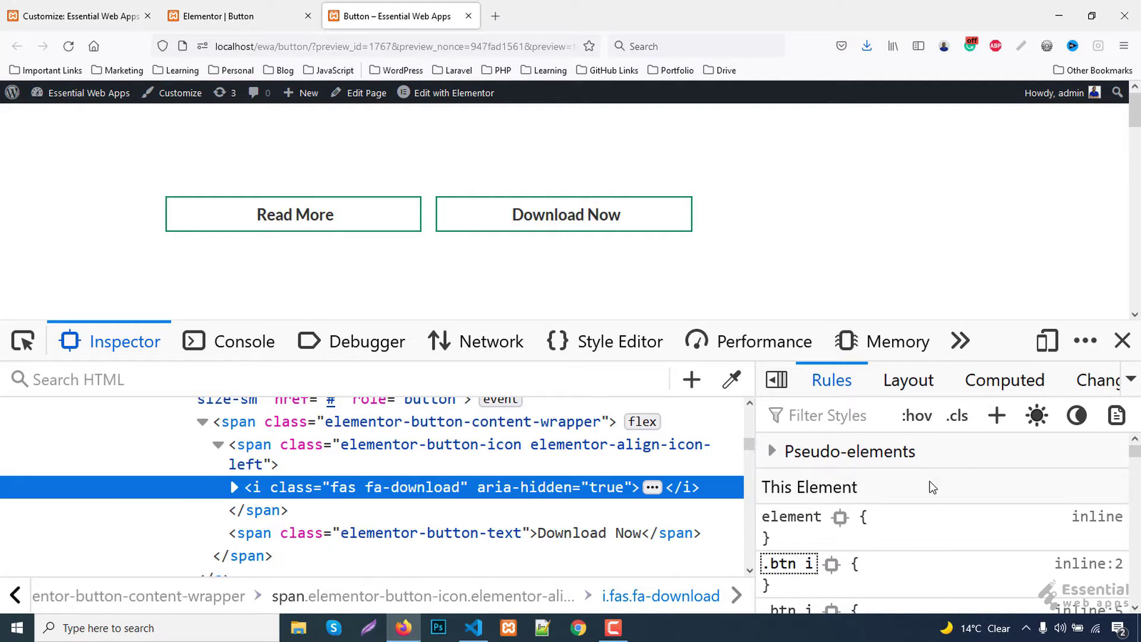
type(".btn1")
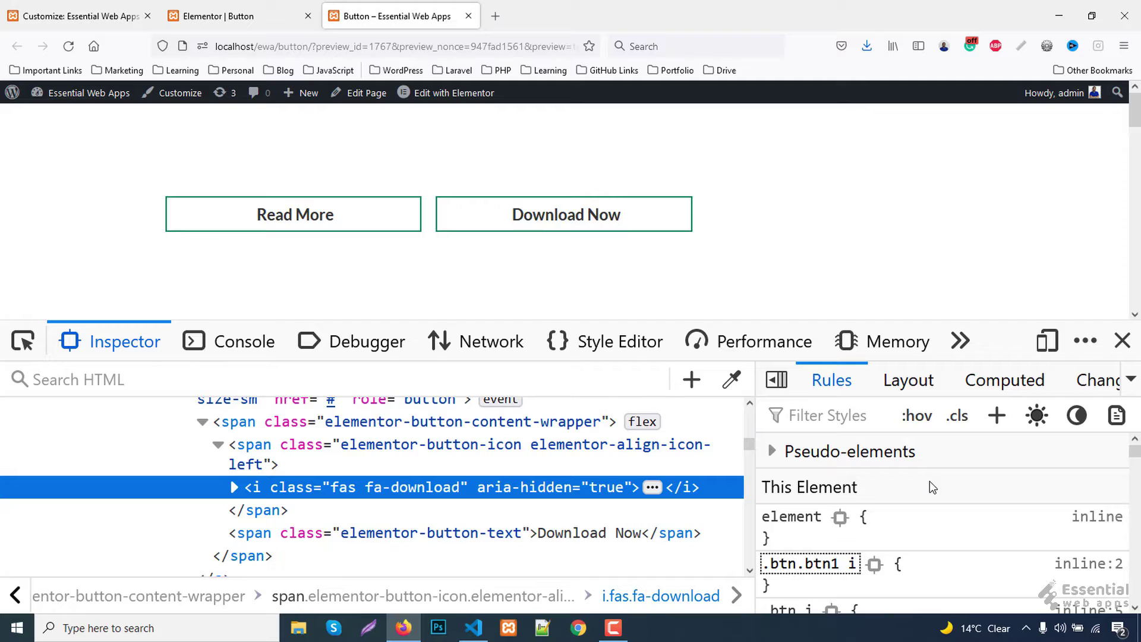
key("Return")
Step: In the .btn.btn1 i rule, set left to 50% and transform to translateX(-50%)
type("left")
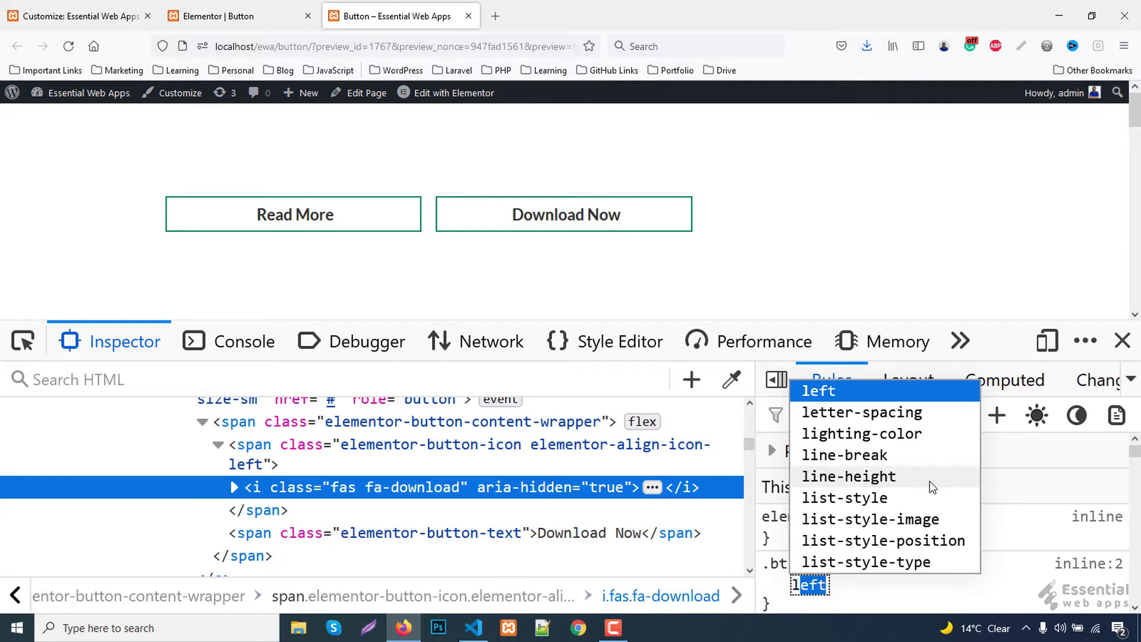
key("Tab")
type("50%")
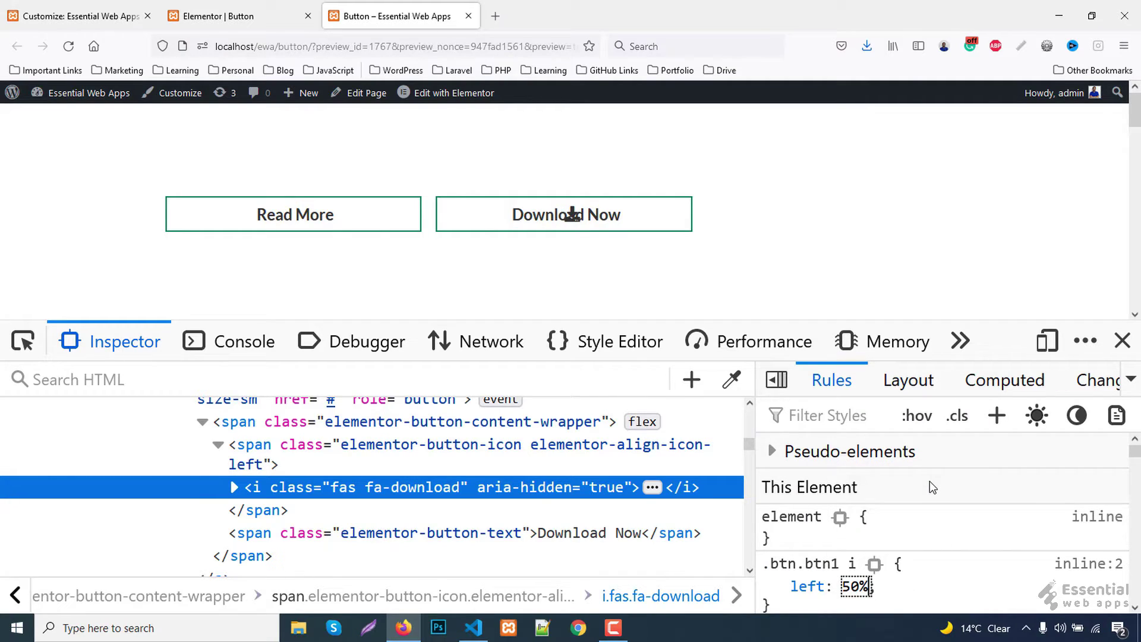
key("Return")
type("tran")
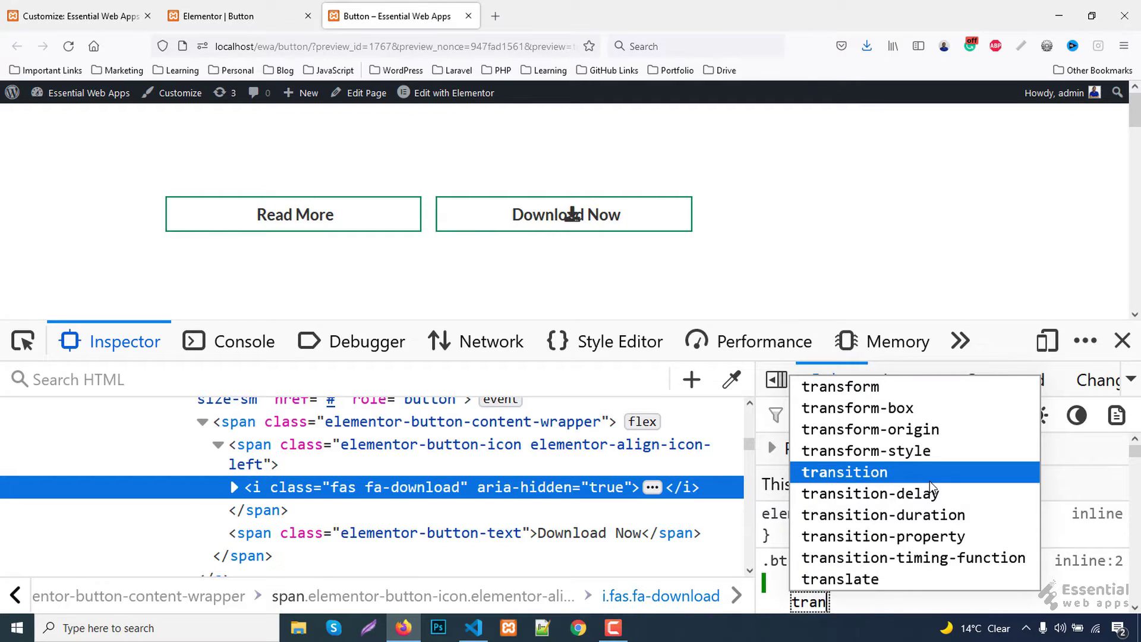
type("sfor")
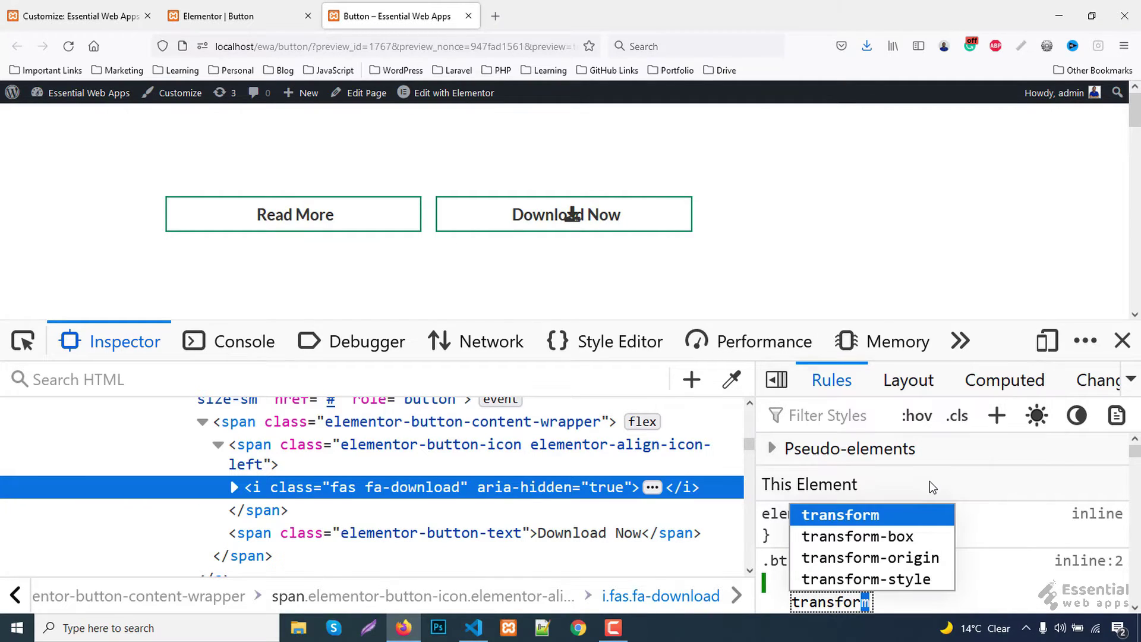
key("Tab")
type("tra")
key("Right")
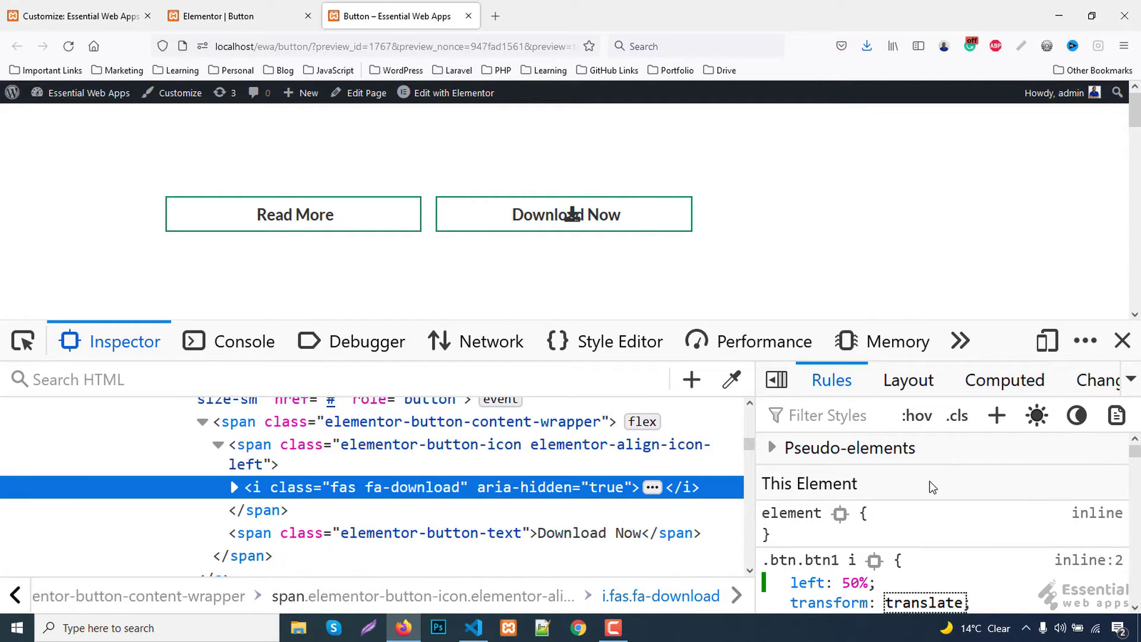
type("X(-50%")
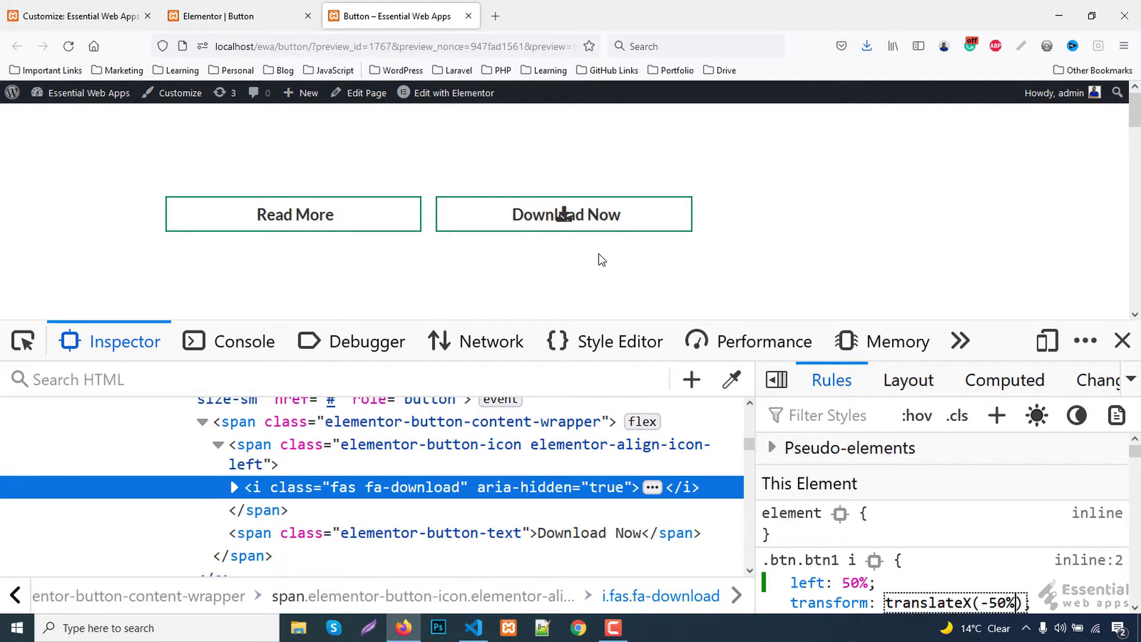
Step: Add a top property to the .btn.btn1 i rule and lower it to -30px
key("Return")
type("top:0")
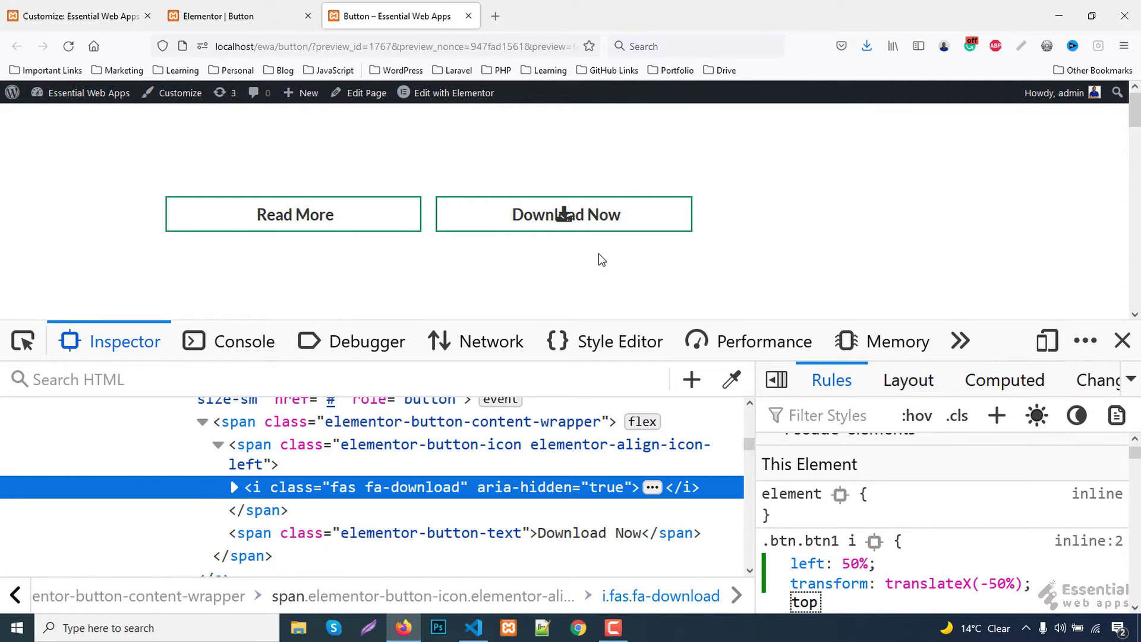
key("Down")
key("Down")
key("Down")
key("Down")
key("Down")
key("Down")
key("Down")
key("Down")
key("Down")
key("Down")
key("Down")
key("Down")
key("Down")
key("Down")
key("Down")
key("Down")
key("Down")
key("Down")
key("Down")
key("Down")
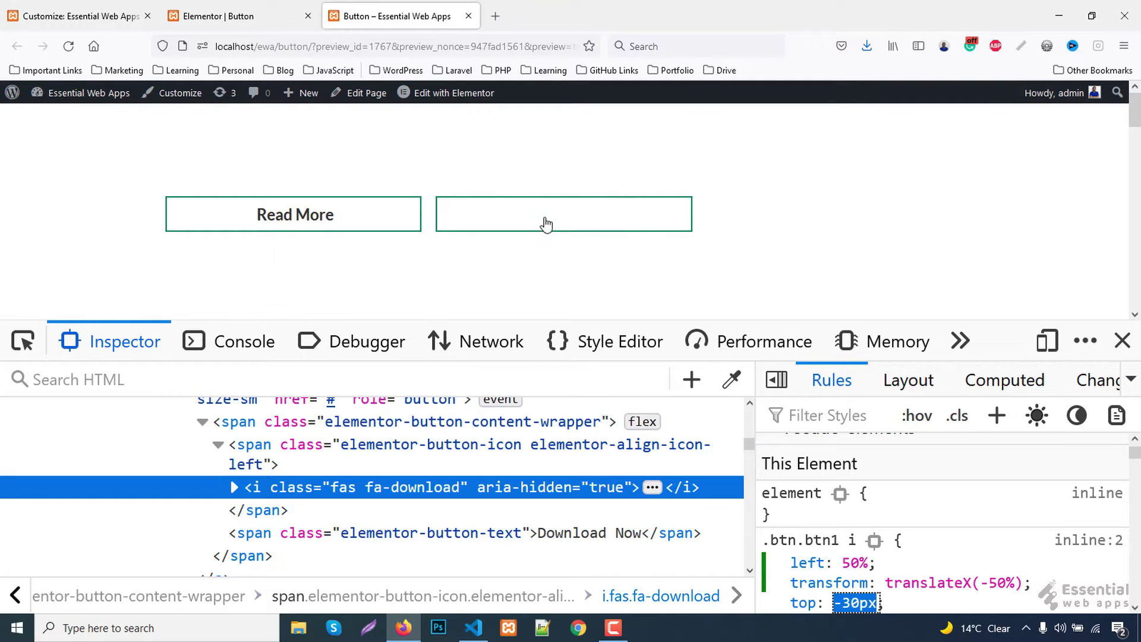
Step: Add a .btn.btn1:hover i rule for the download icon that sets top to 15px
left_click(826, 542)
key("ctrl+c")
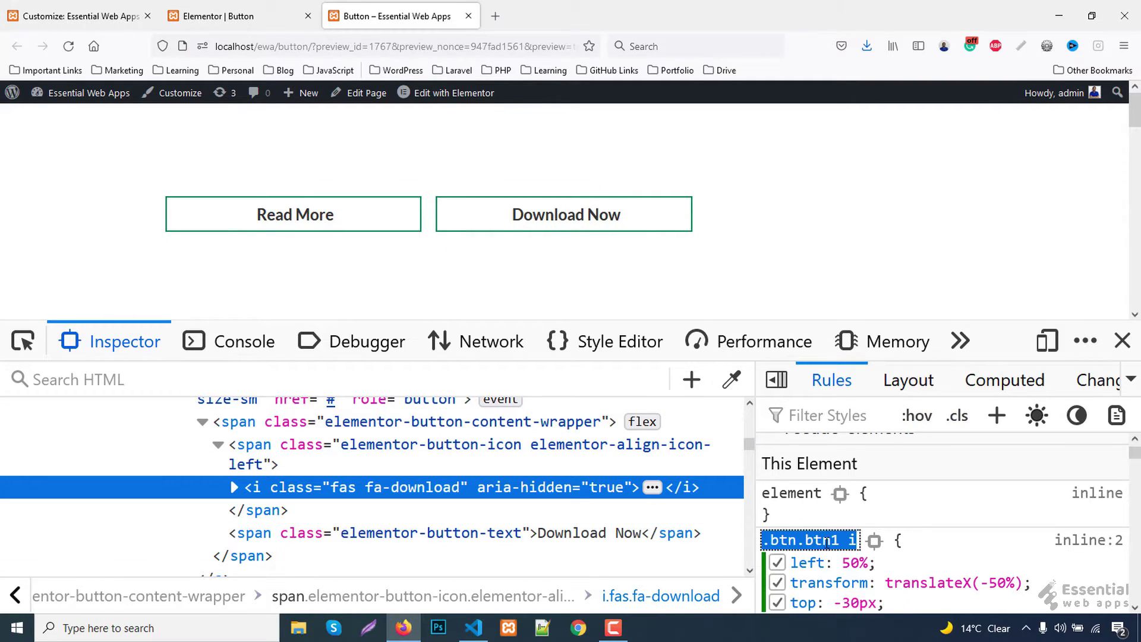
left_click(996, 415)
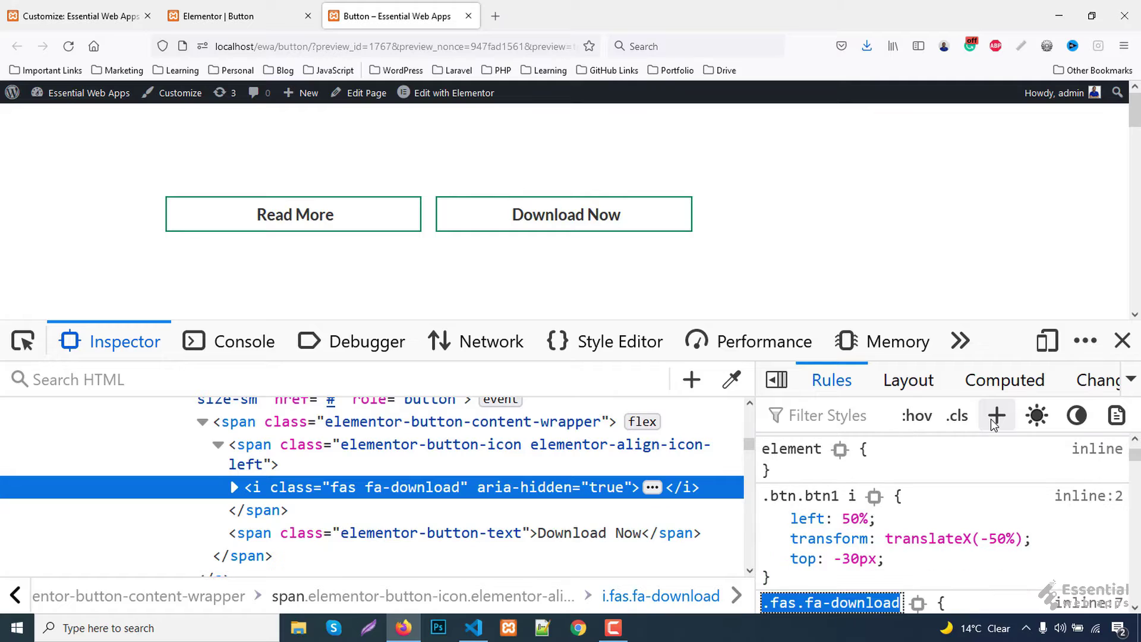
key("ctrl+v")
key("Return")
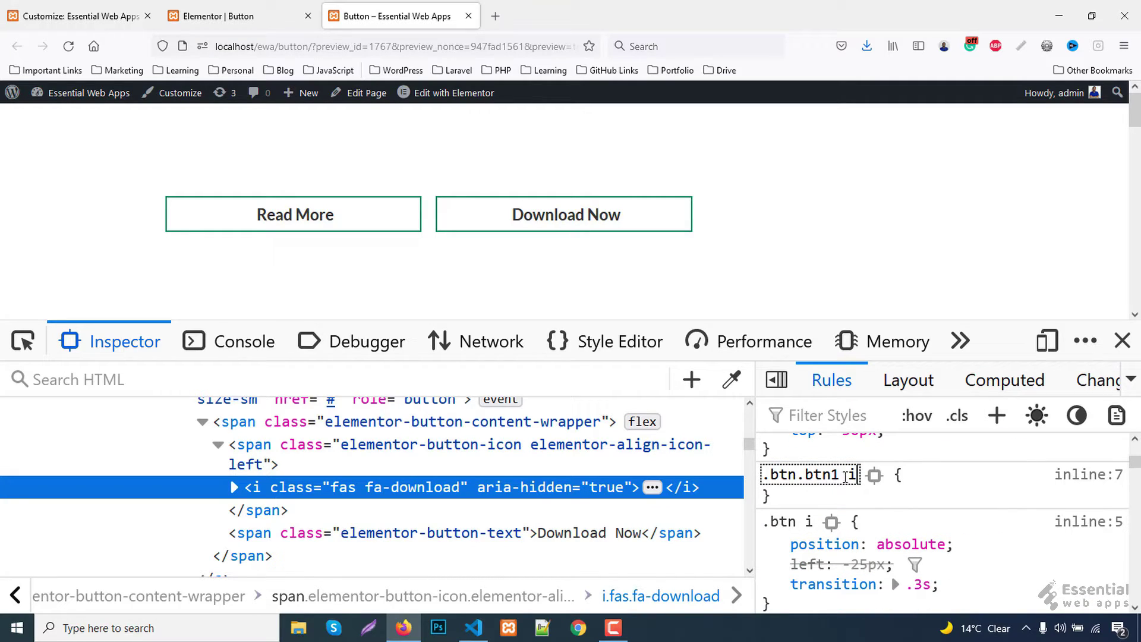
type(":hover")
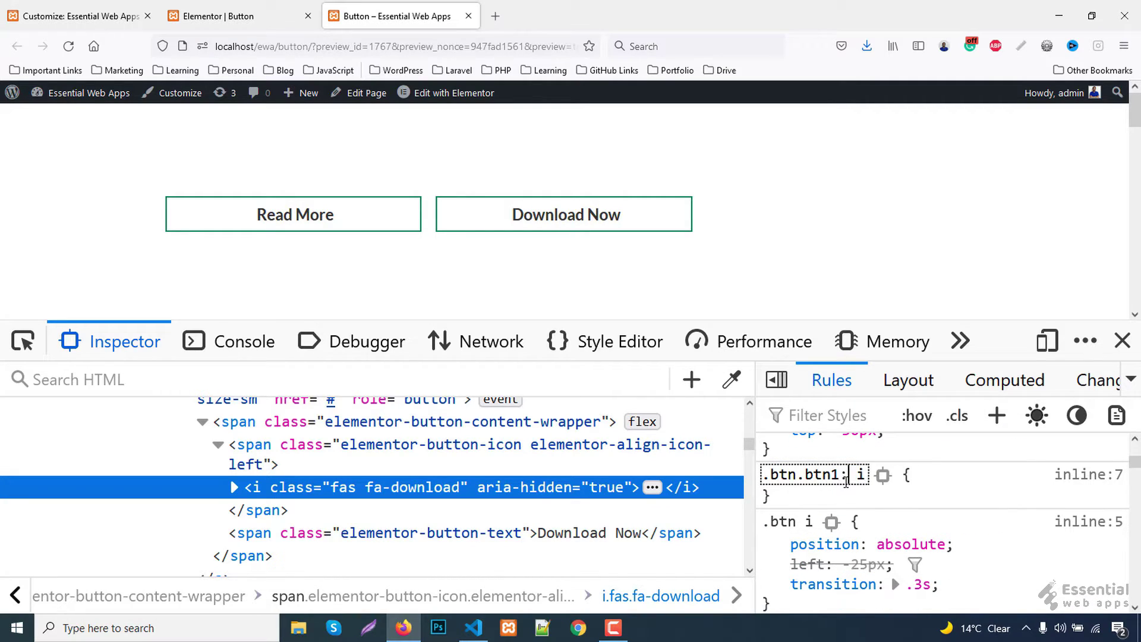
key("Return")
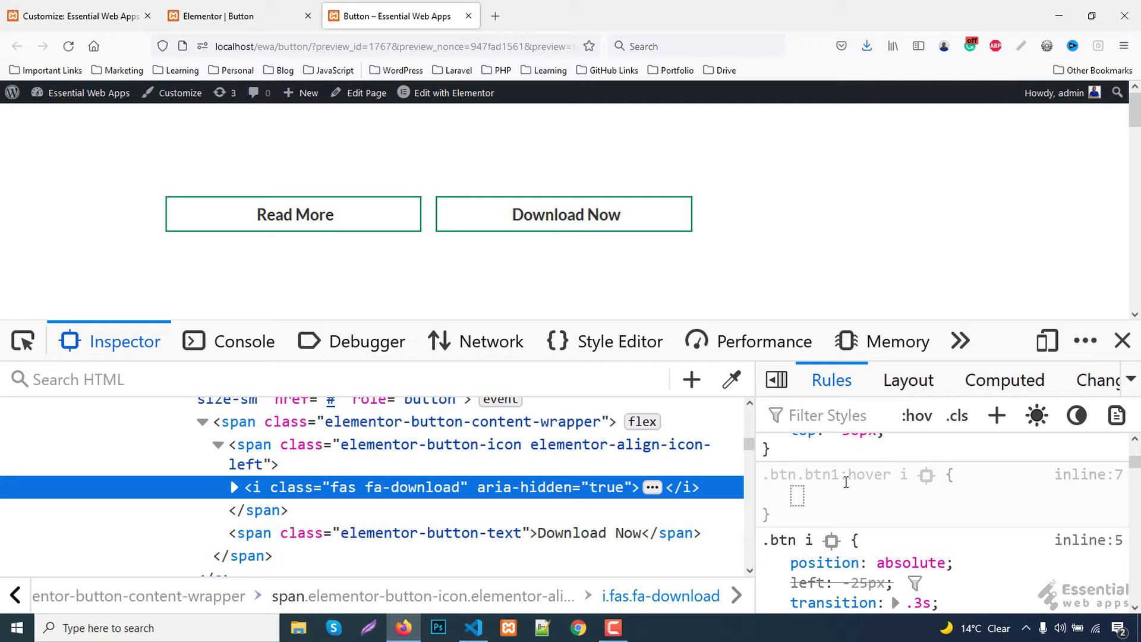
type("top")
key("Tab")
type("15")
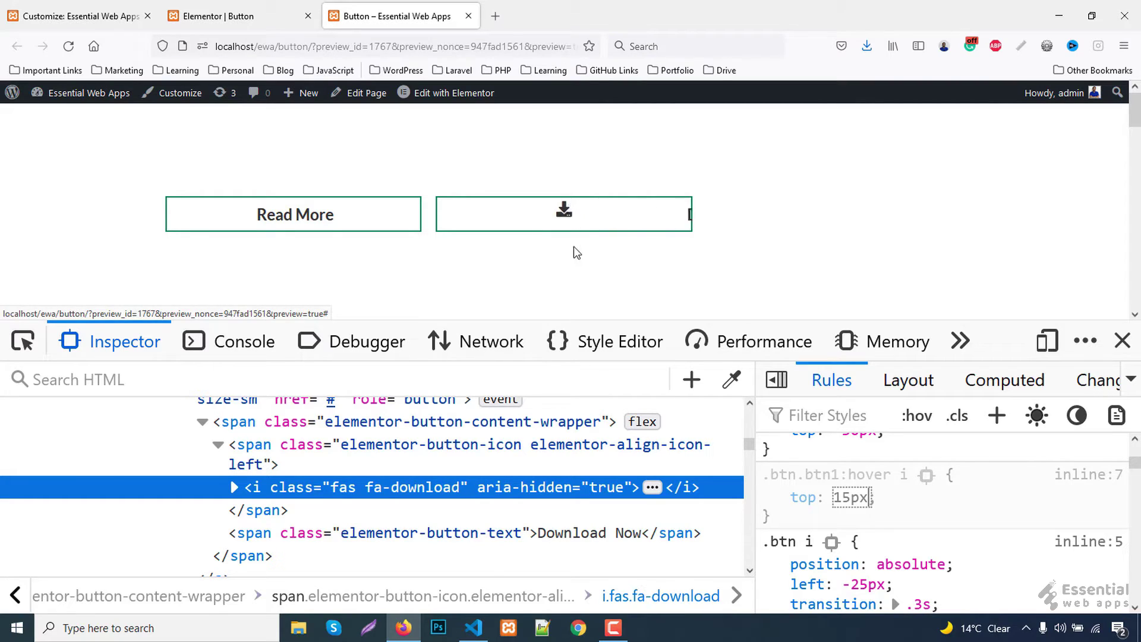
Step: For the Download Now text span, add a new rule with the selector .btn.btn1:hover .elementor-button-text
left_click(726, 534)
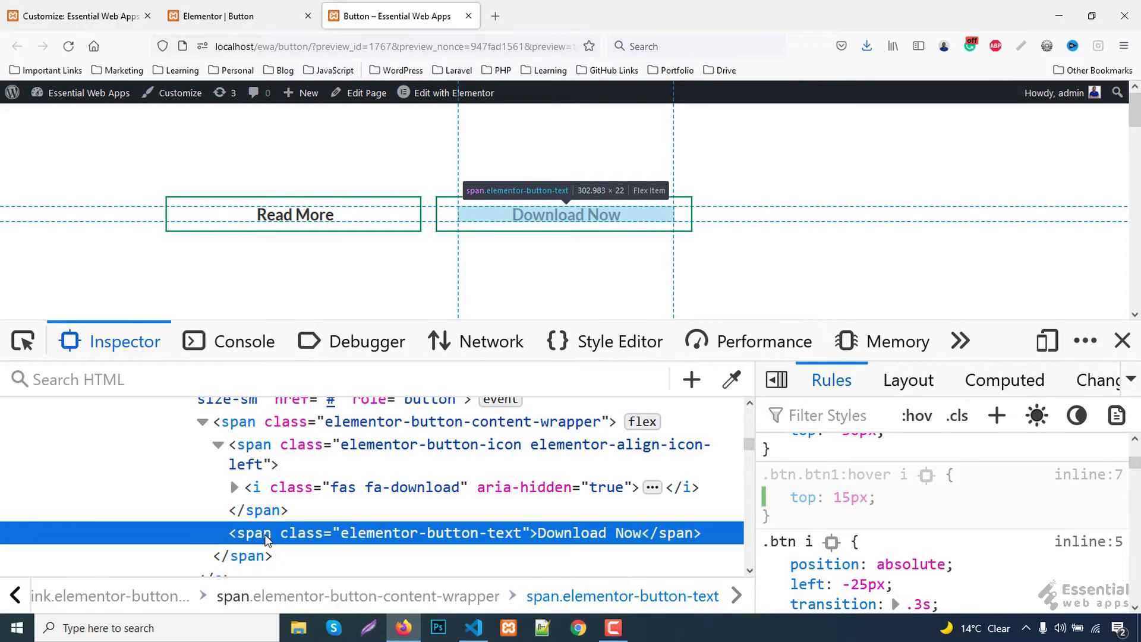
scroll(891, 455, "up", 3)
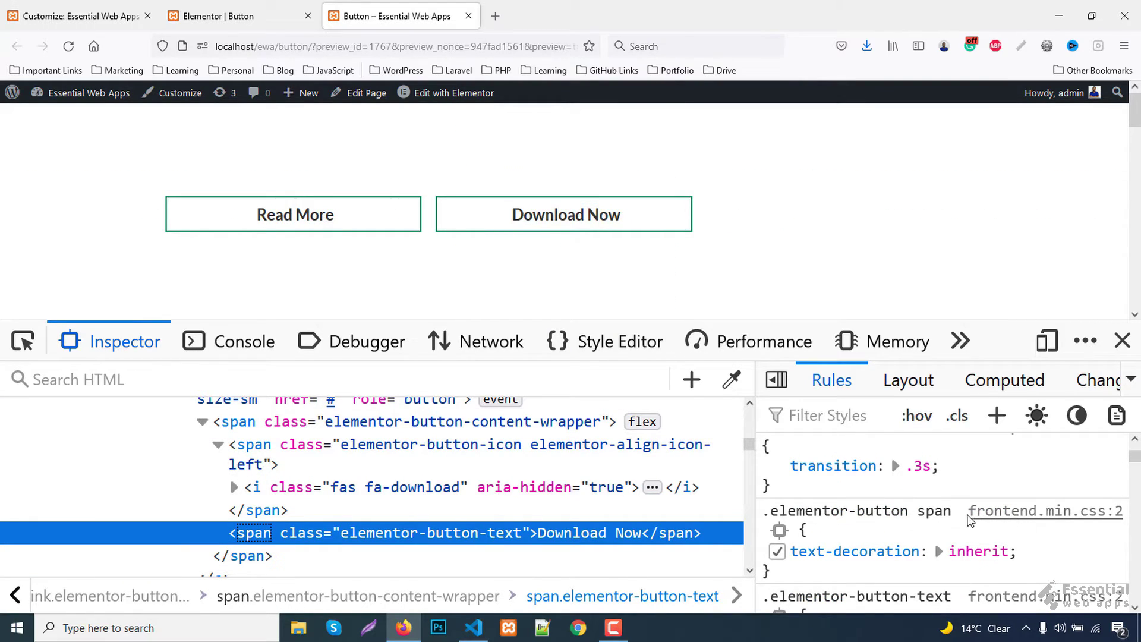
scroll(956, 520, "up", 2)
scroll(956, 520, "up", 1)
left_click(888, 491)
key("ctrl+c")
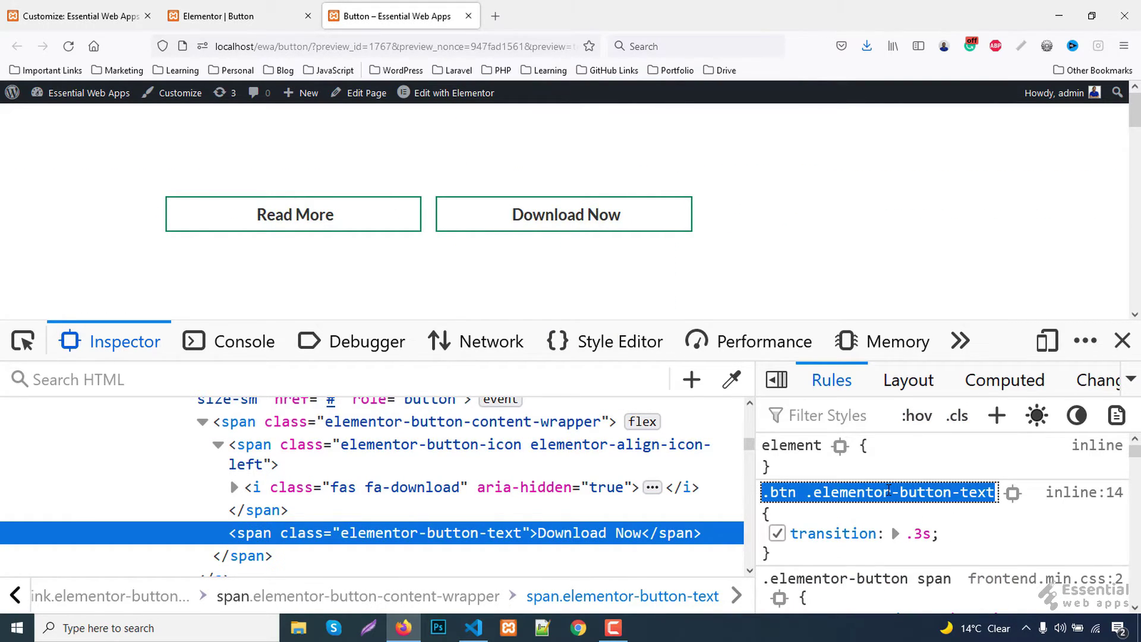
left_click(997, 416)
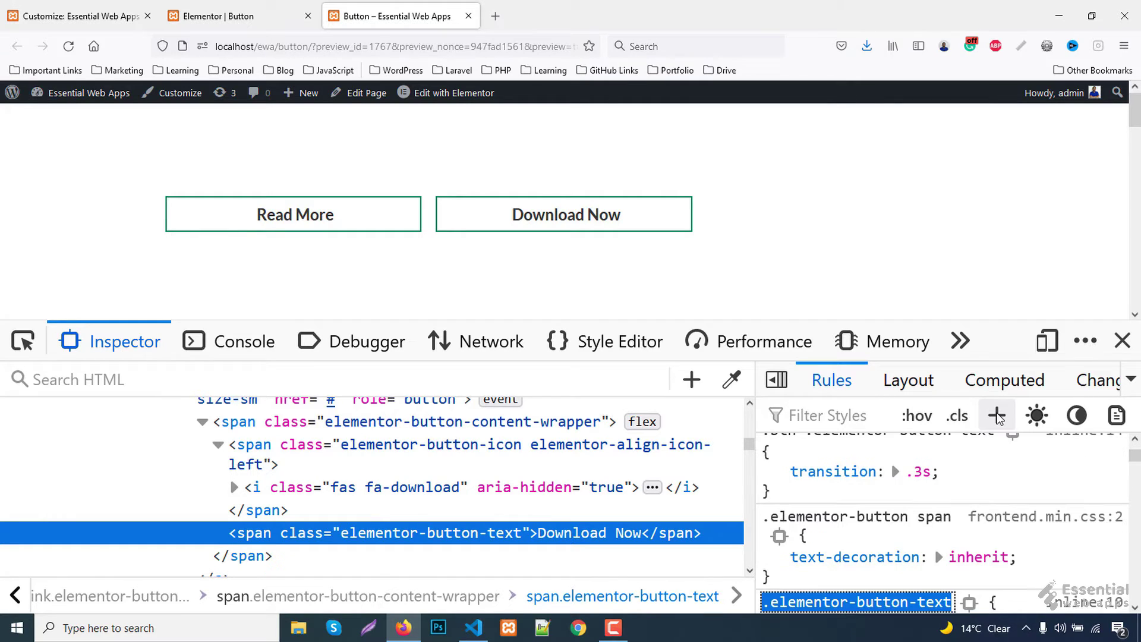
key("ctrl+v")
scroll(847, 509, "down", 3)
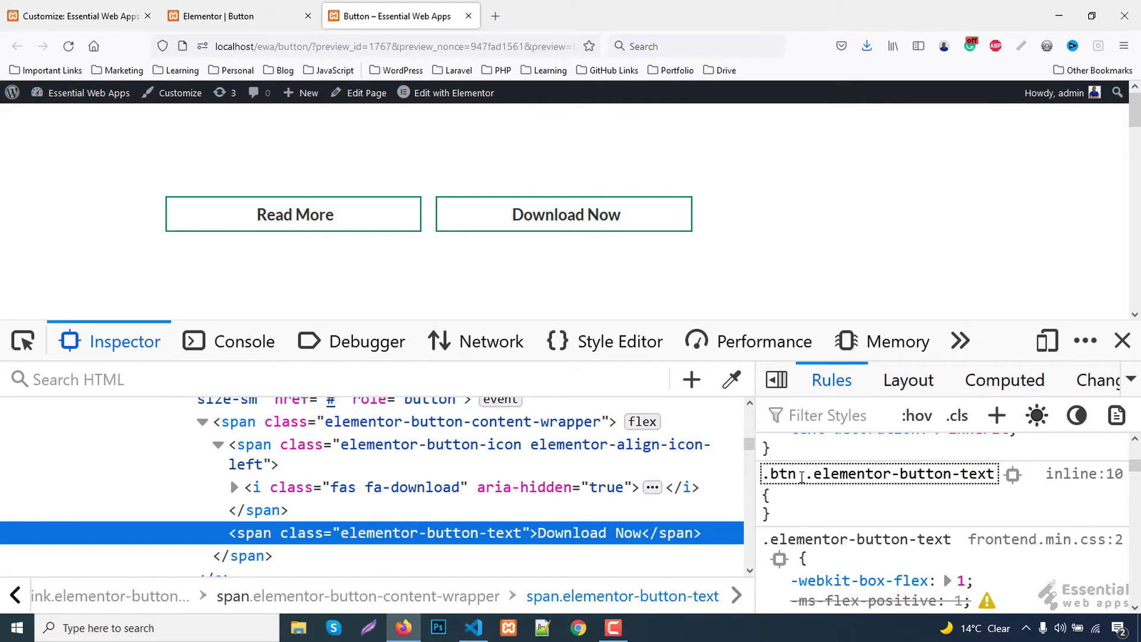
type(".btn1")
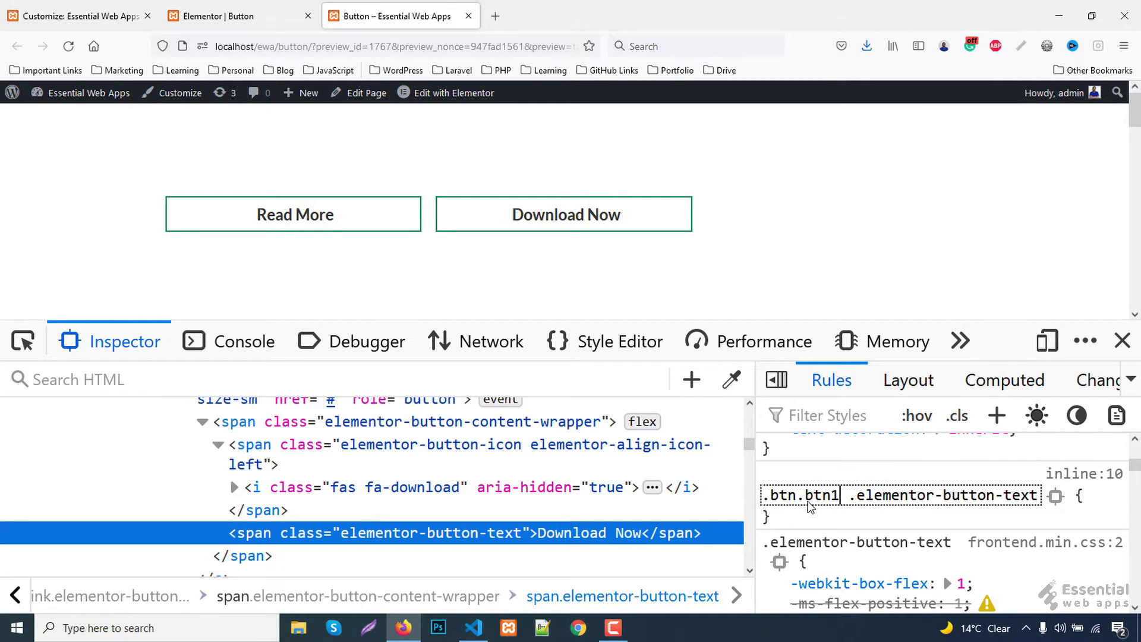
type(":hover")
key("Return")
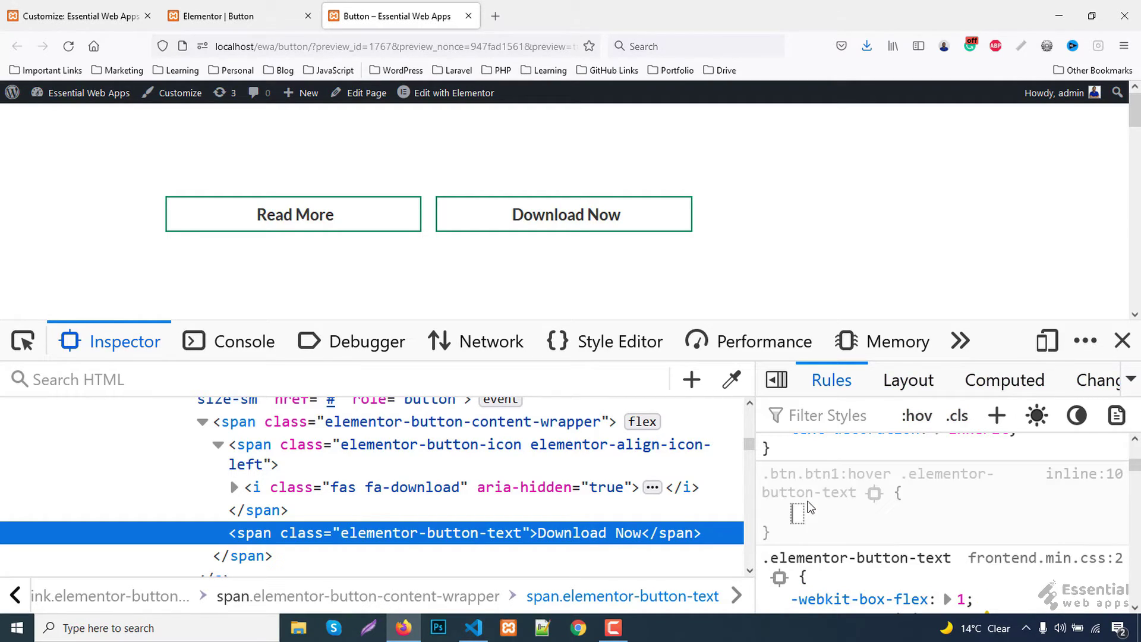
Step: Set transform to translateY(200%) in the hover rule for the Download Now button text
type("tran")
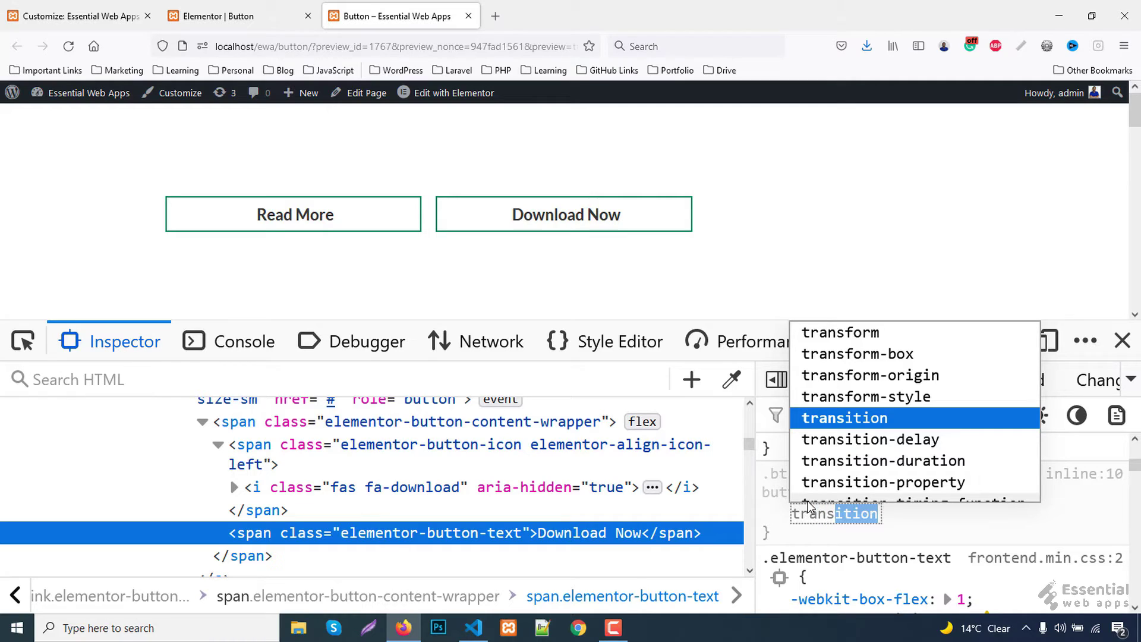
type("sform")
key("Tab")
type("tra")
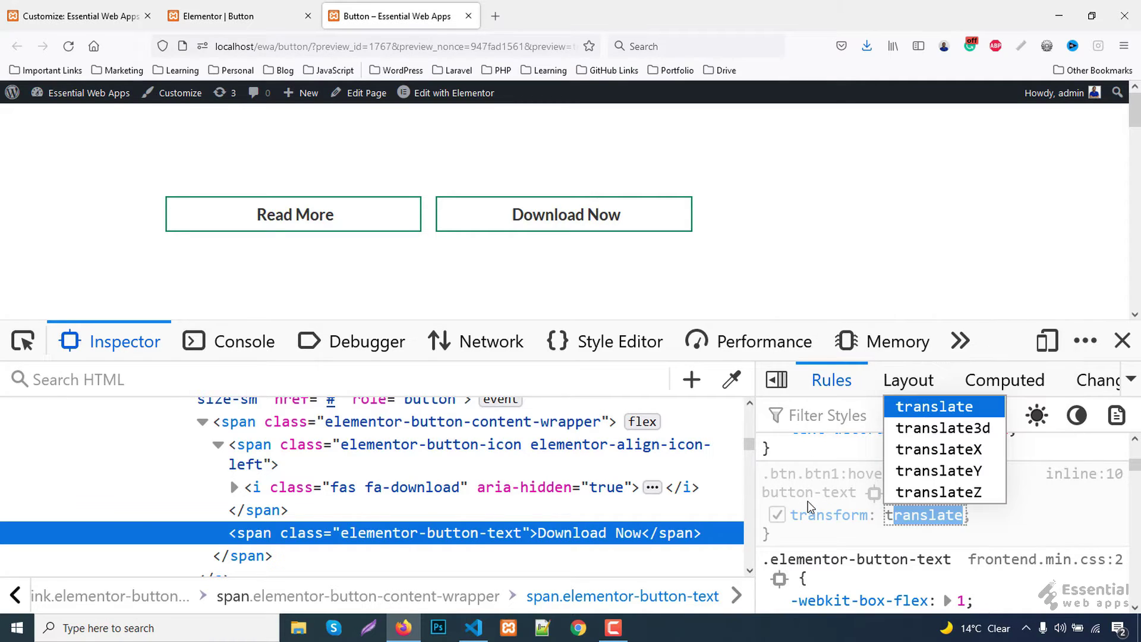
key("Right")
type("Y")
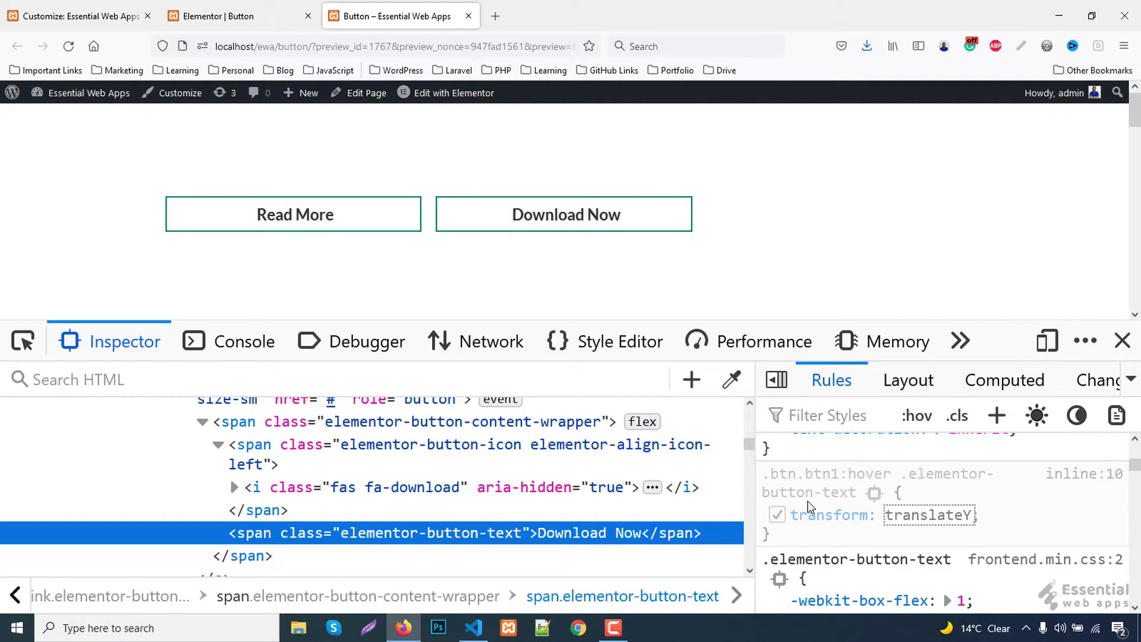
type("(100")
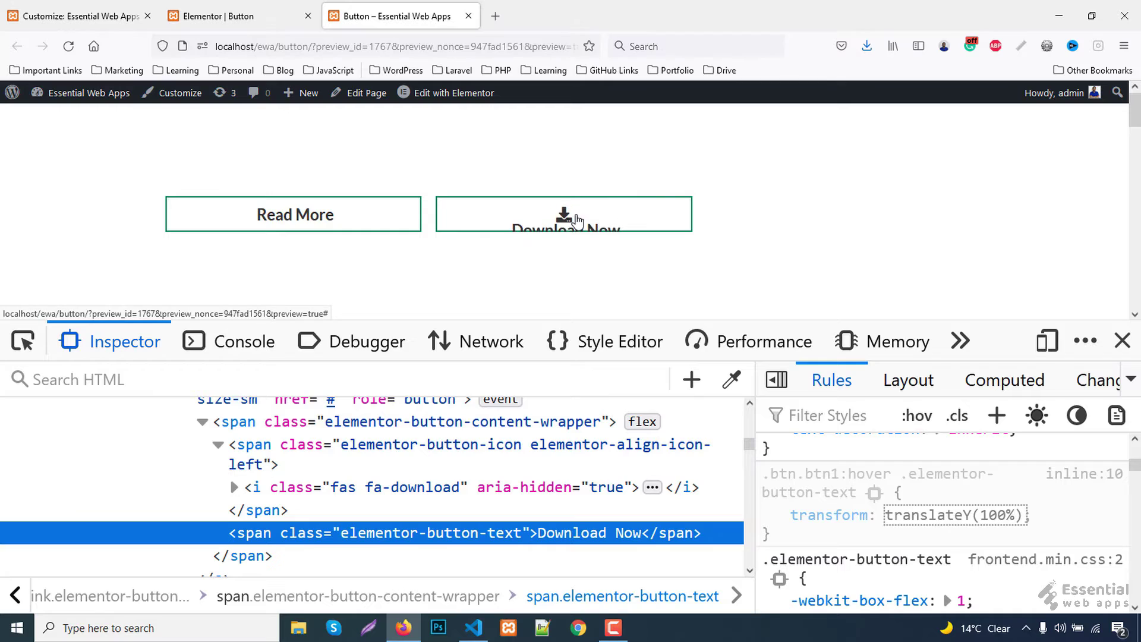
type("2")
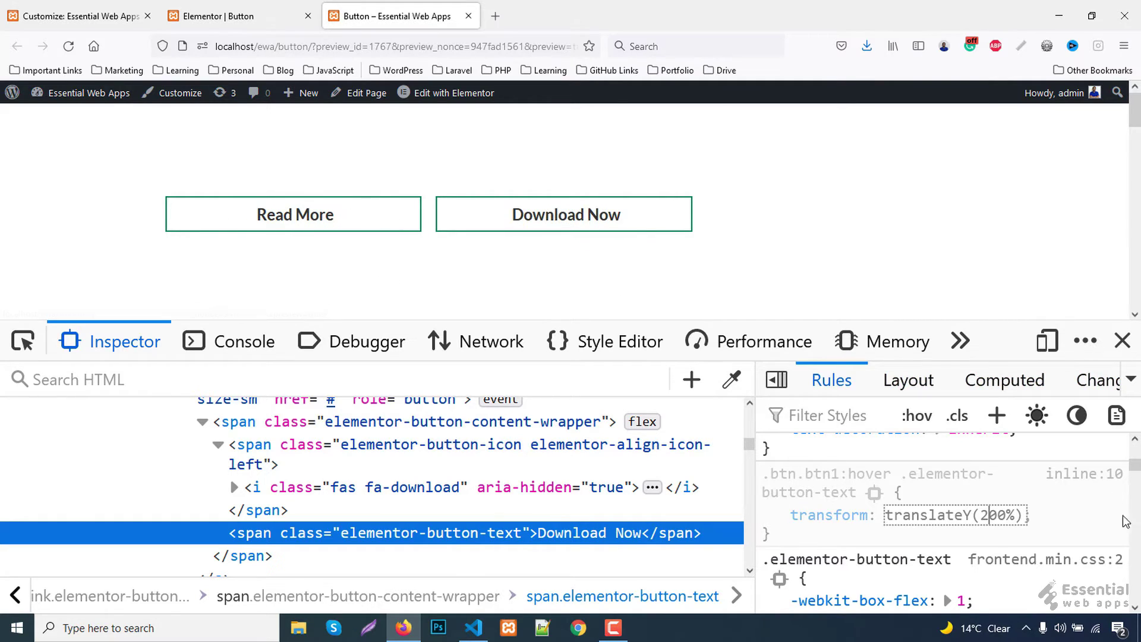
left_click(1089, 483)
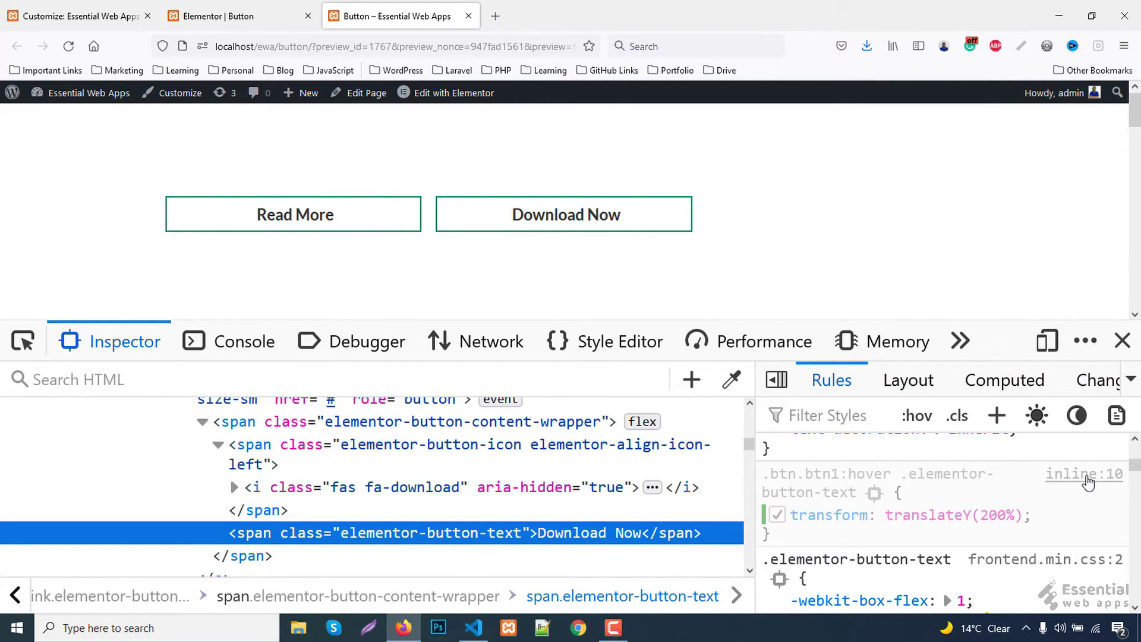
Step: Open the new inline style sheet's source and copy all three .btn.btn1 rules
left_click(1085, 474)
left_click_drag(440, 596, 383, 387)
key("ctrl+c")
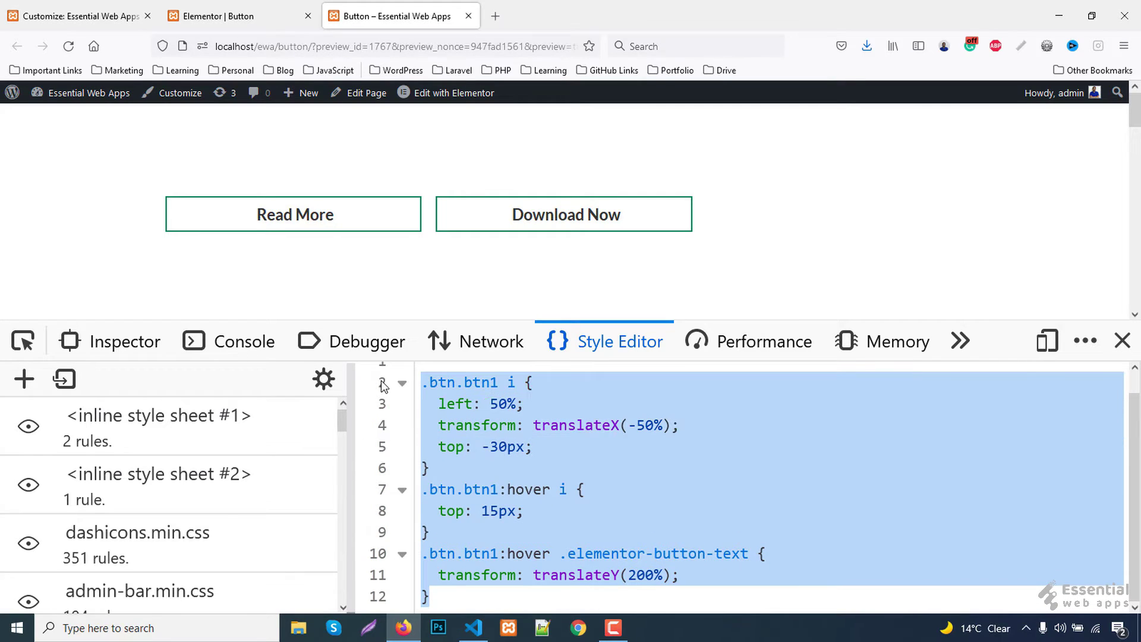
Step: In the Customizer's Additional CSS, paste the copied .btn.btn1 rules below the existing code and publish
left_click(78, 16)
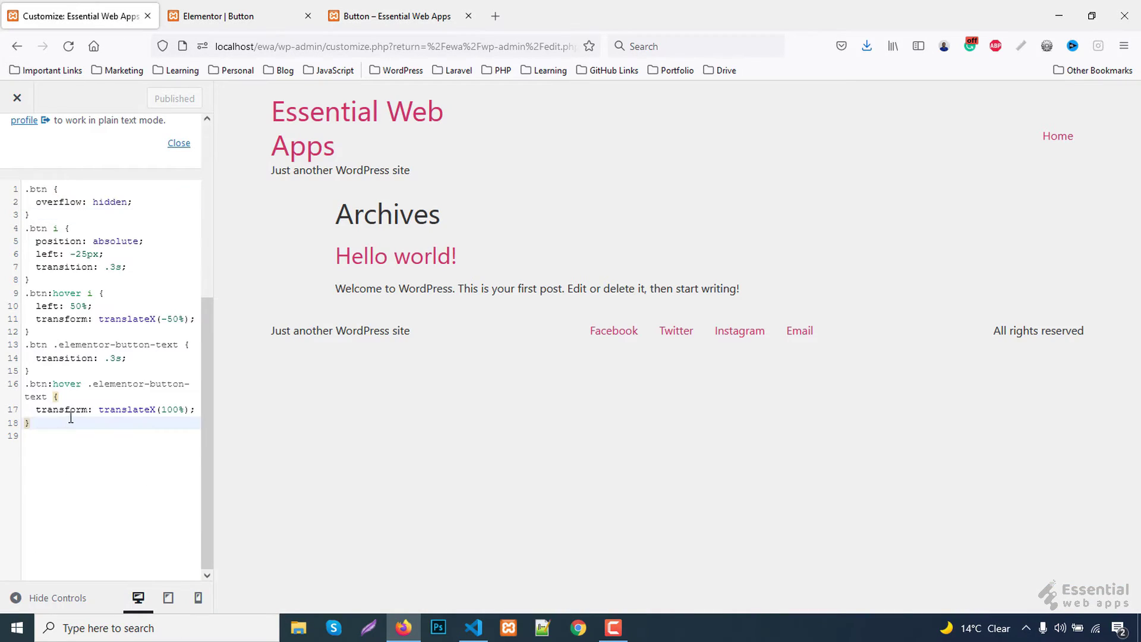
left_click(146, 447)
key("ctrl+v")
left_click(158, 98)
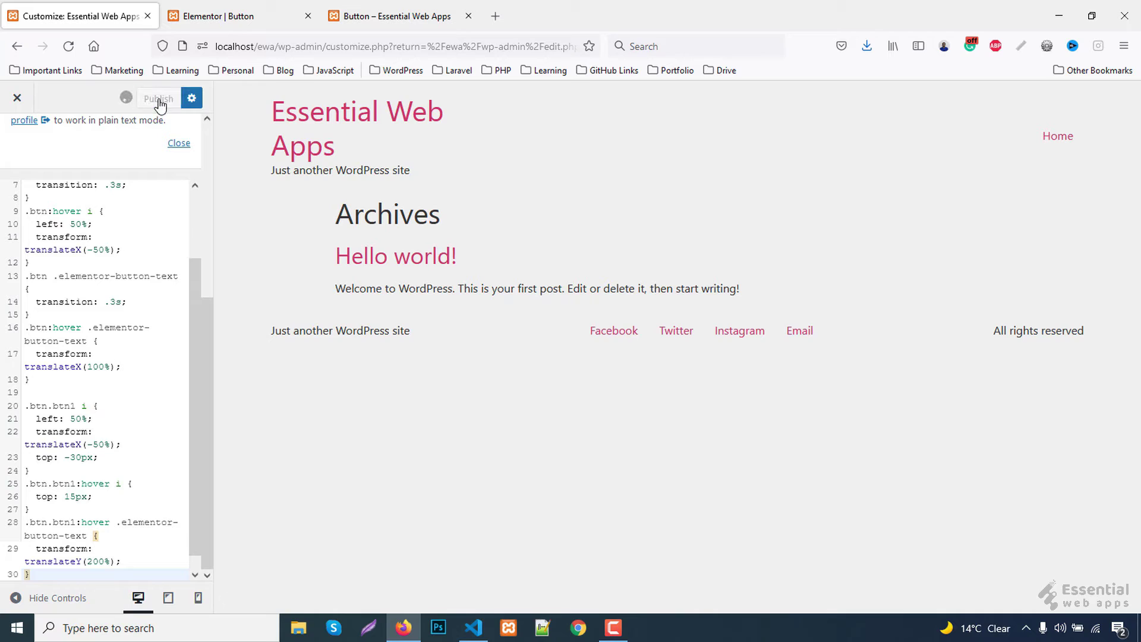
Step: Reload the Button page preview and close the developer tools to check the Download Now hover effect
left_click(397, 16)
key("F5")
left_click(1122, 340)
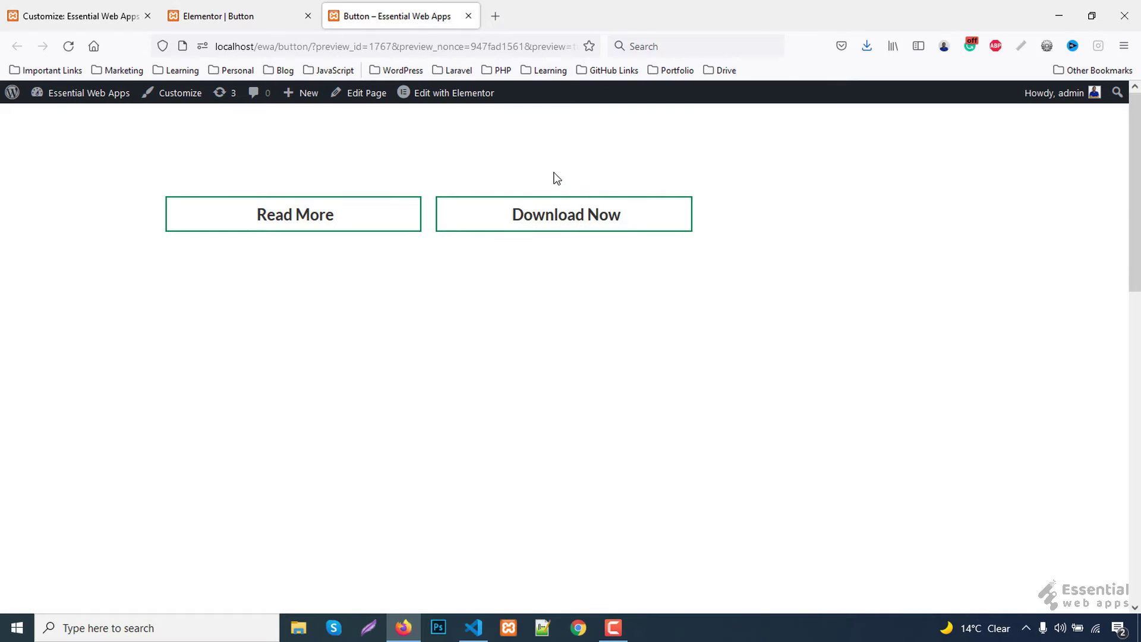
Step: In the Elementor editor, copy the Download Now button into the empty third column and set its text to Contact Now
left_click(218, 14)
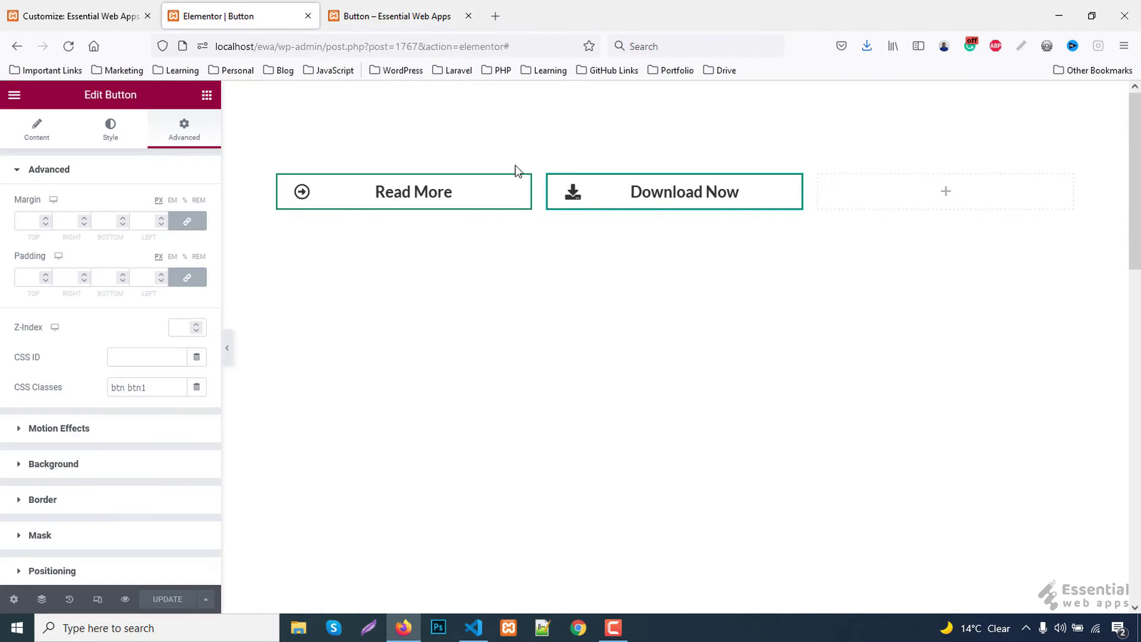
right_click(620, 196)
left_click(667, 259)
right_click(868, 196)
left_click(907, 302)
left_click_drag(184, 234, 59, 229)
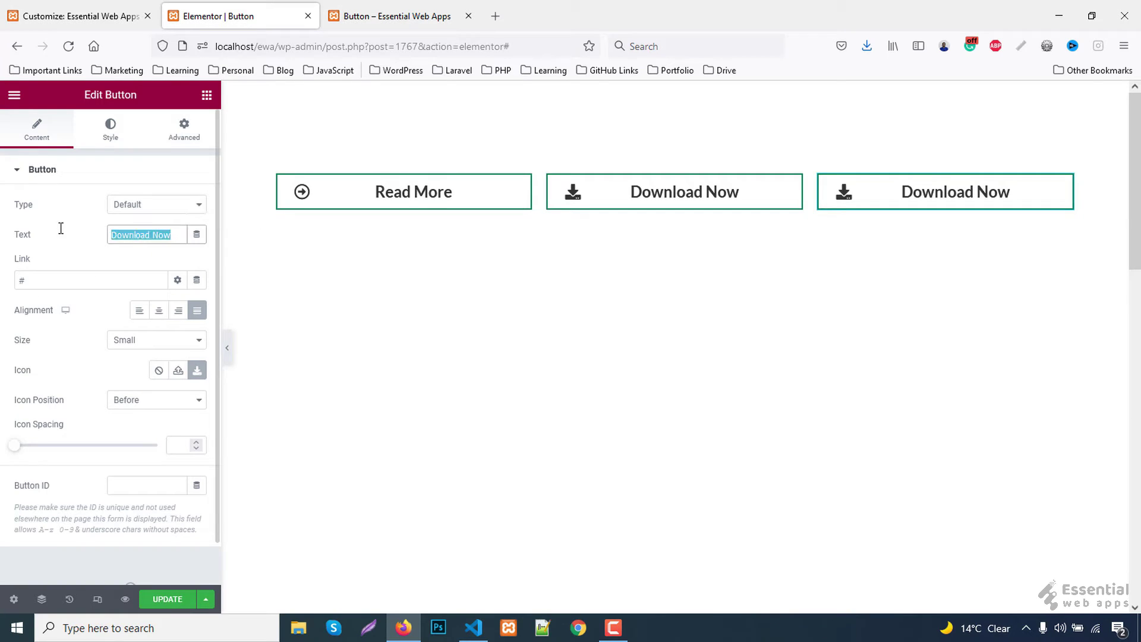
type("Contact Now")
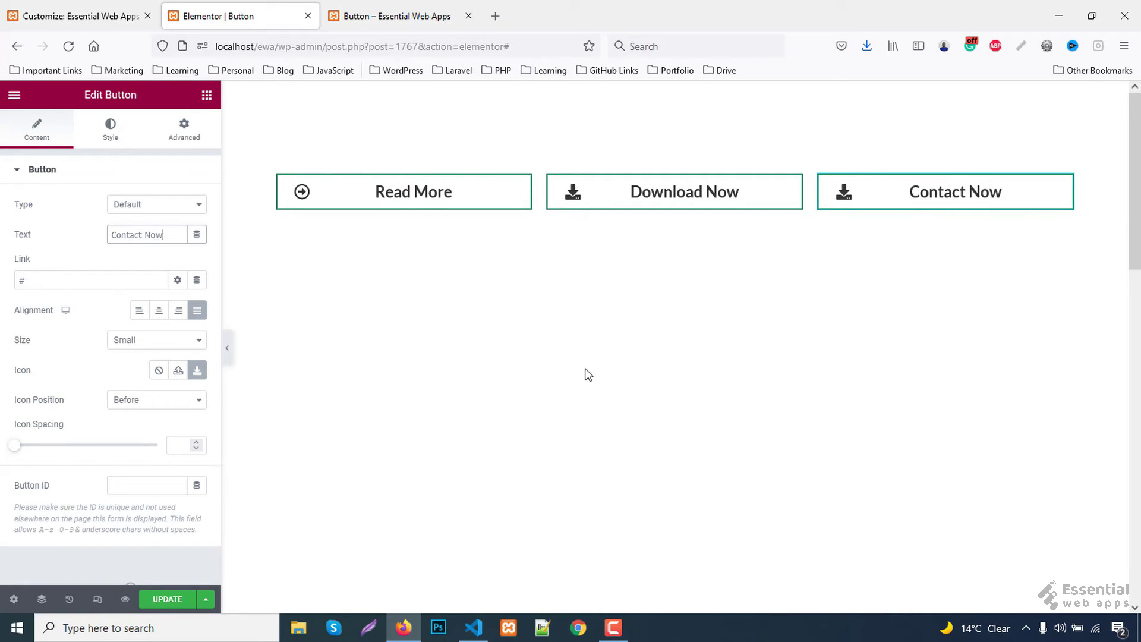
Step: Search the icon library for "enve" and insert the outlined Envelope icon into the Contact Now button
left_click(197, 369)
left_click(474, 153)
type("enve")
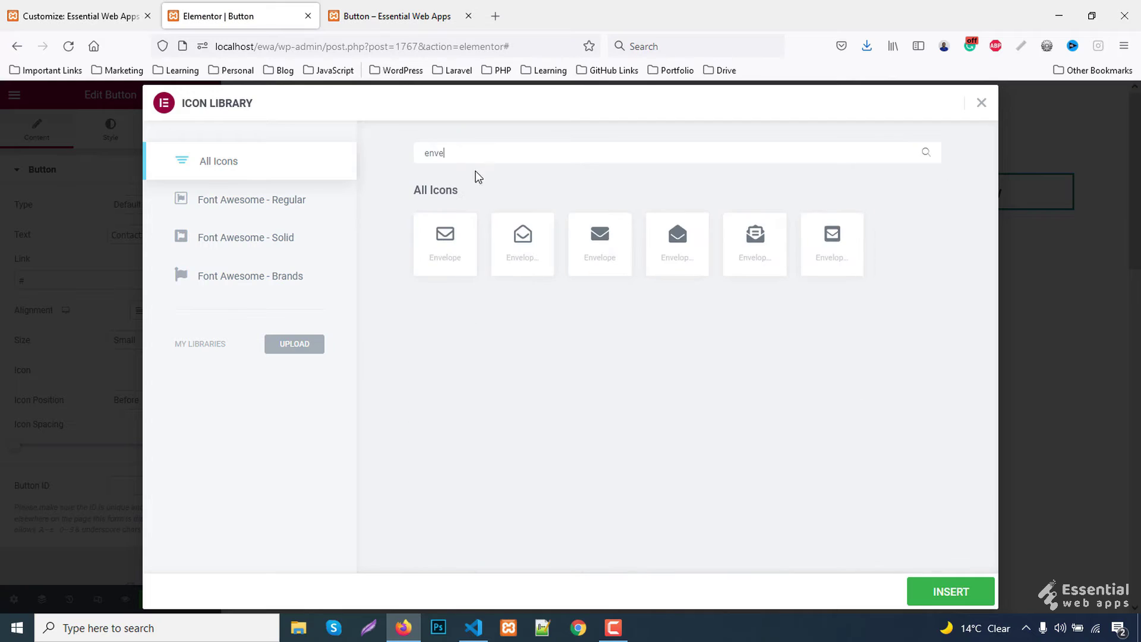
left_click(475, 267)
left_click(952, 593)
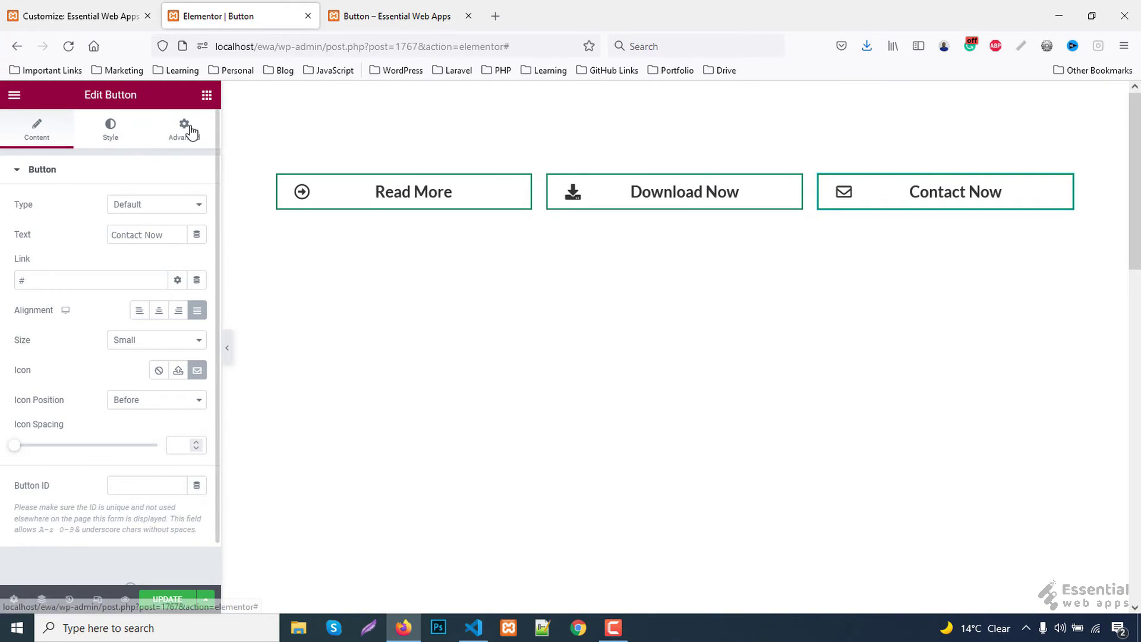
Step: Set the Contact Now button's CSS classes to btn btn2 and update the page
left_click(185, 128)
left_click(172, 387)
key("BackSpace")
type("2")
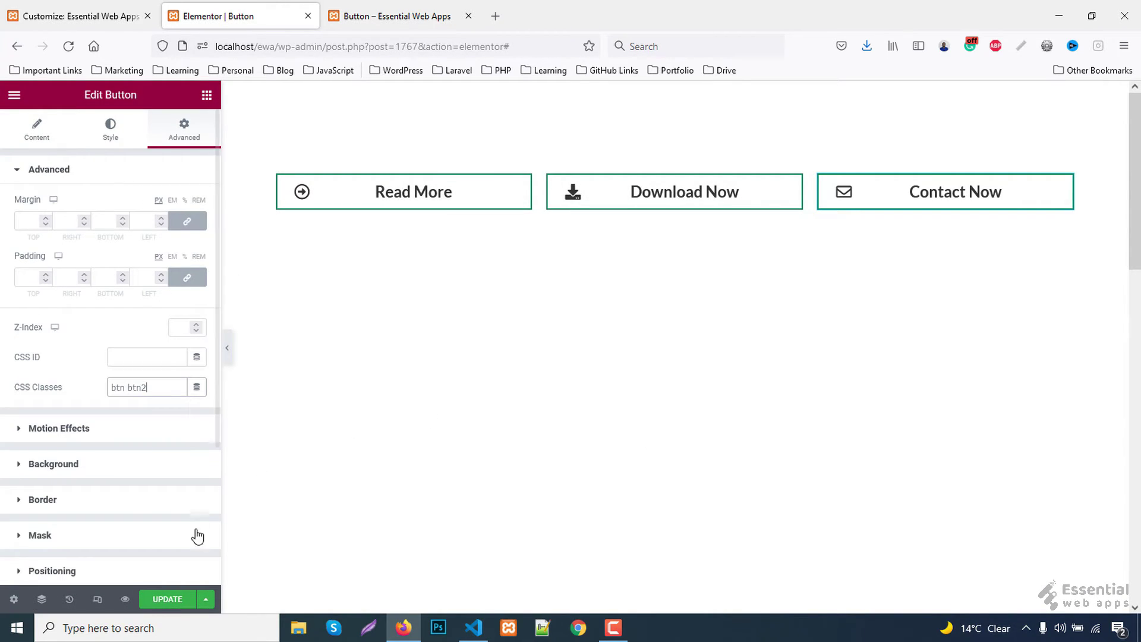
left_click(168, 598)
Step: On the Button page preview, open the inspector on the Contact Now button with its envelope icon element selected
left_click(380, 16)
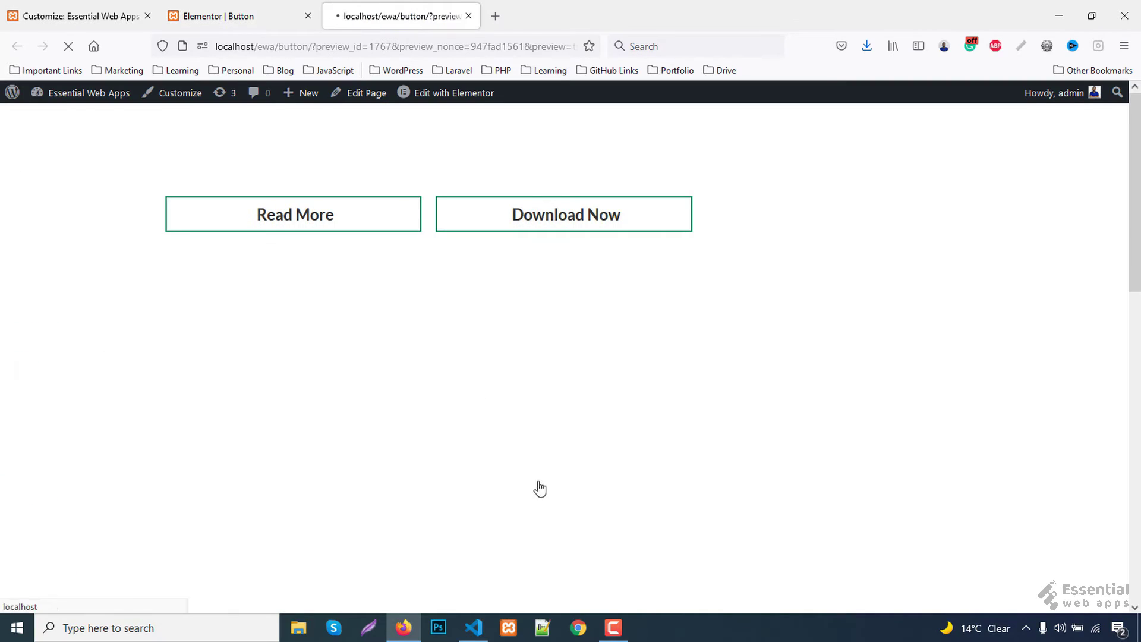
right_click(833, 217)
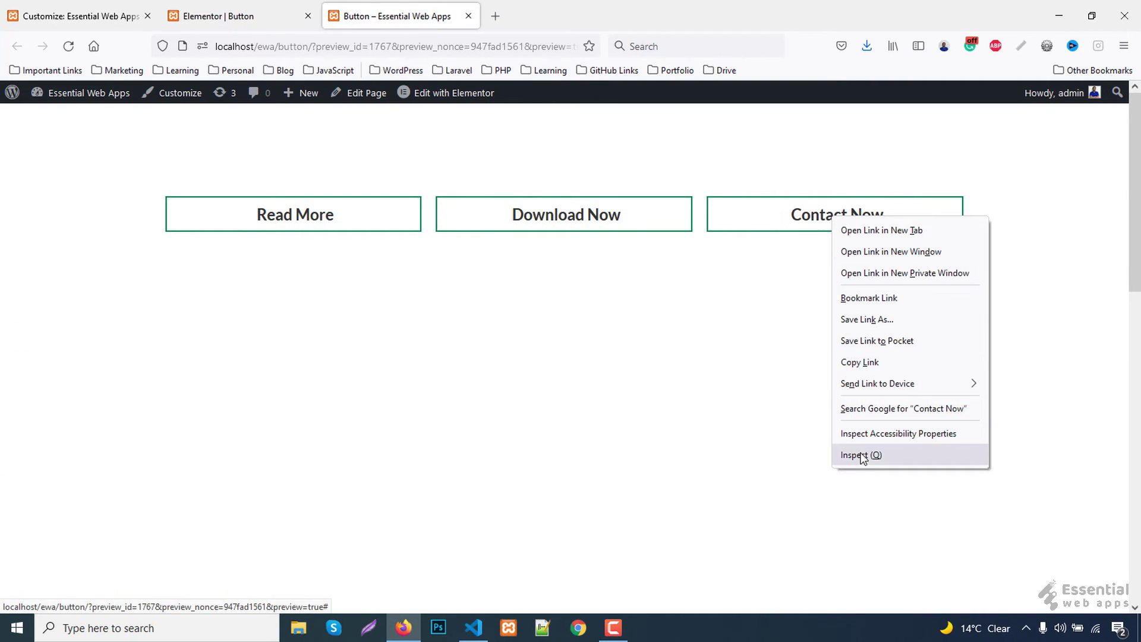
left_click(603, 368)
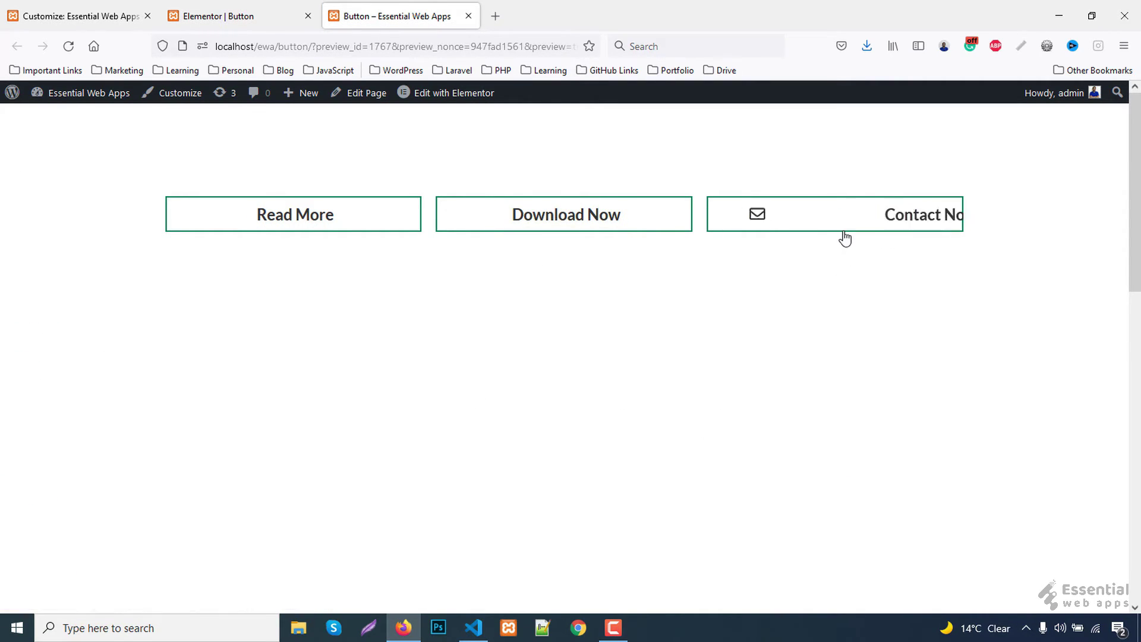
right_click(830, 220)
left_click(884, 464)
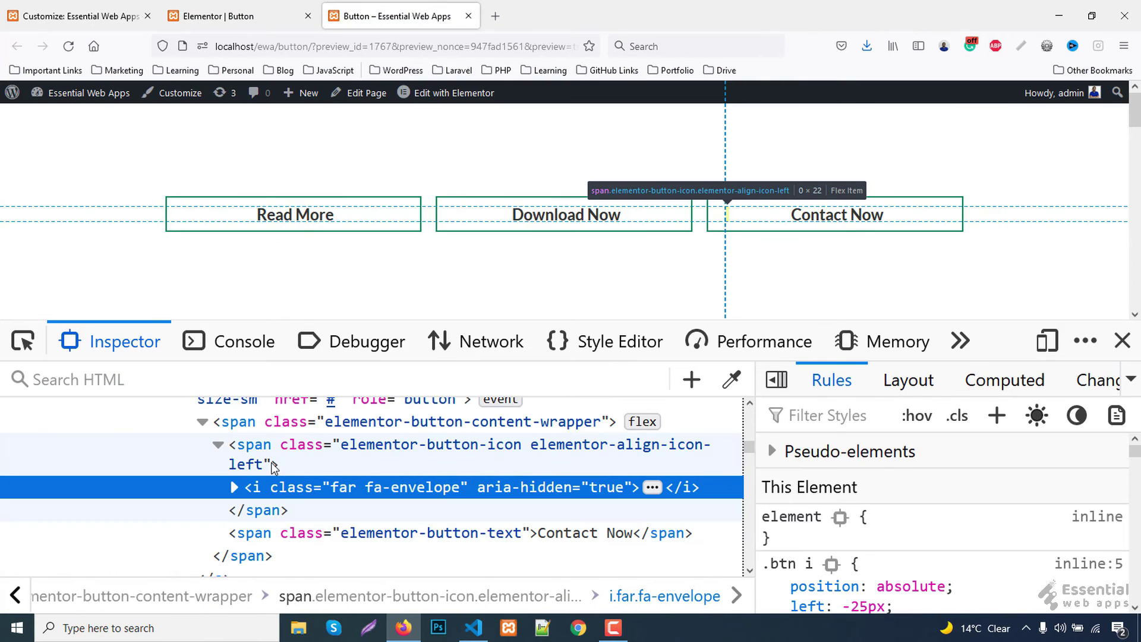
Step: Add a new CSS rule for the envelope icon with the selector .btn.btn2 i
left_click(794, 563)
left_click(1001, 409)
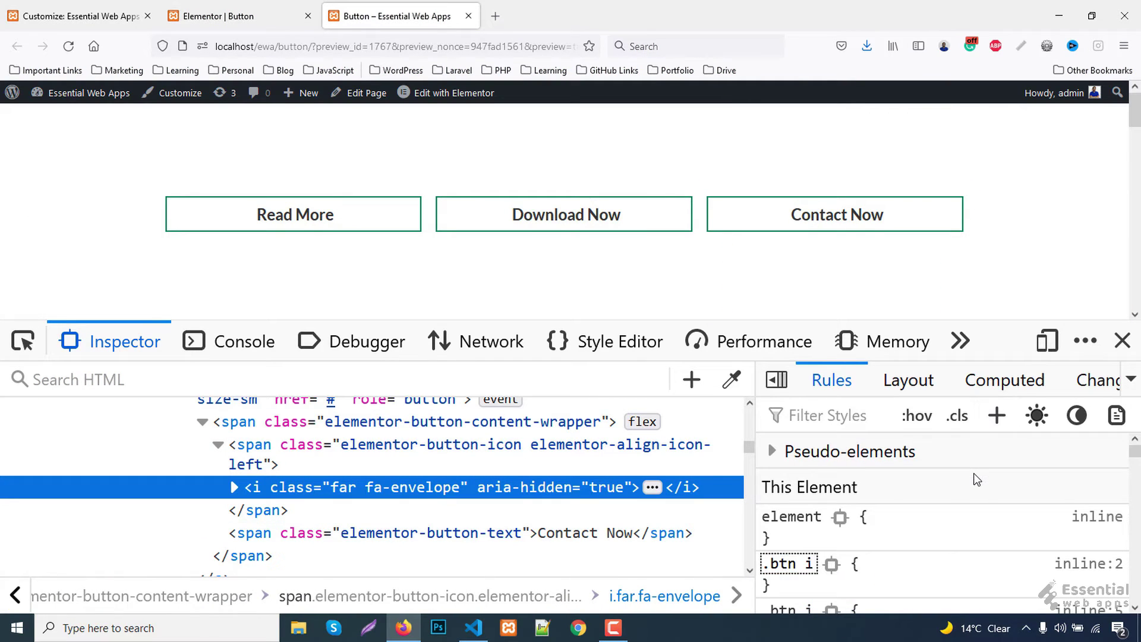
type(".btn2")
scroll(326, 432, "up", 3)
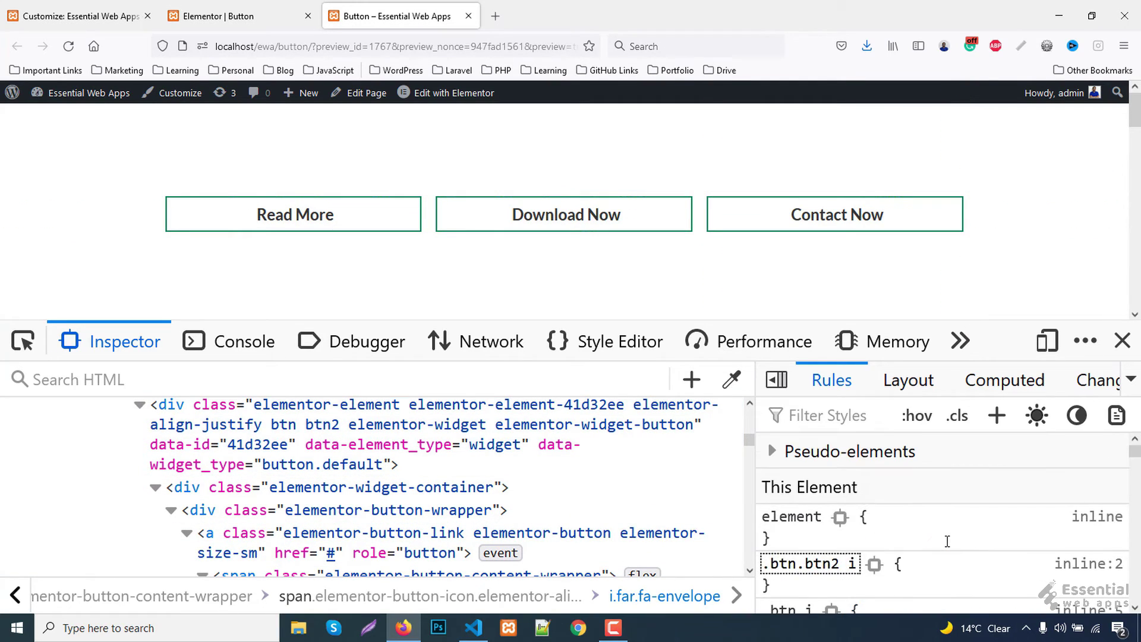
key("Return")
Step: In the .btn.btn2 i rule, set left to 50% and transform to translateX(-50%)
type("left:50%")
key("Return")
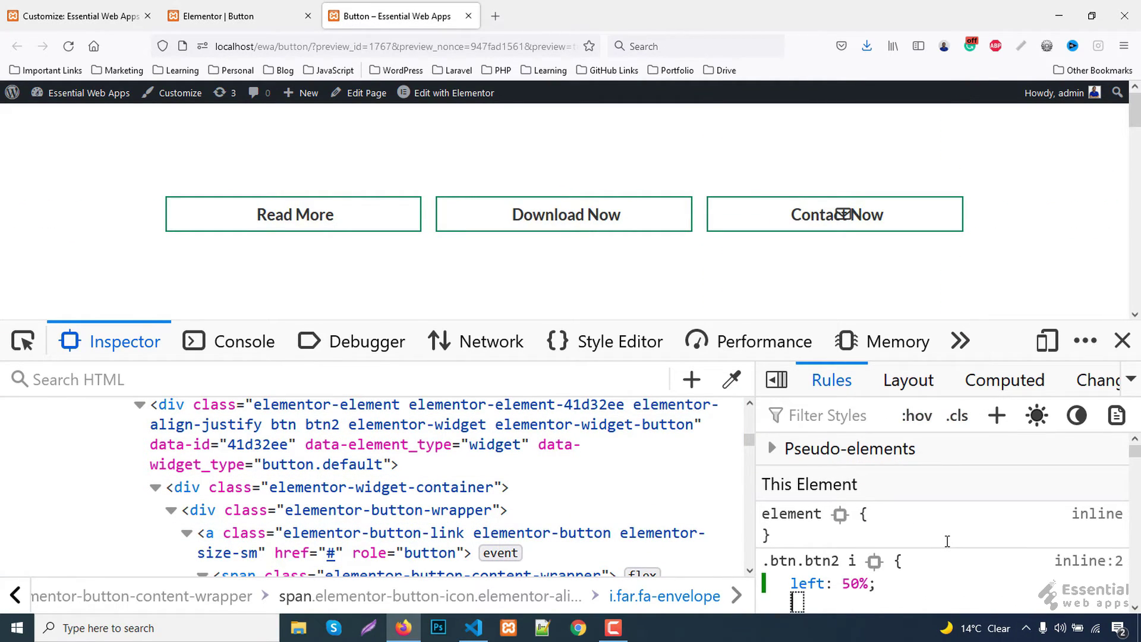
type("transform")
key("Return")
type("translate")
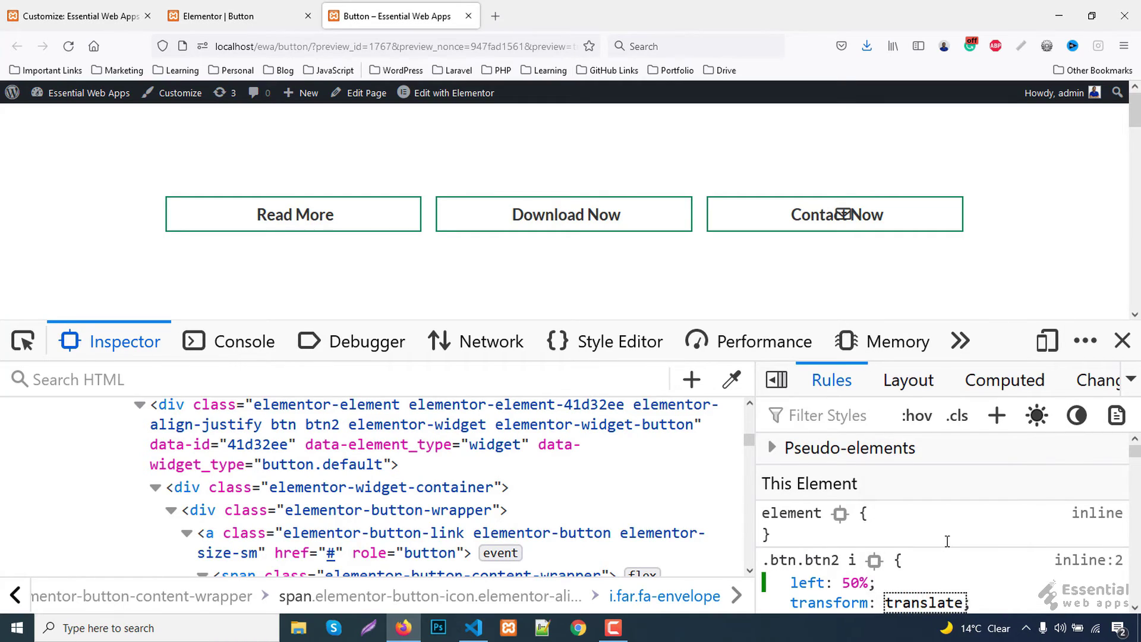
type("X(-50%")
key("Return")
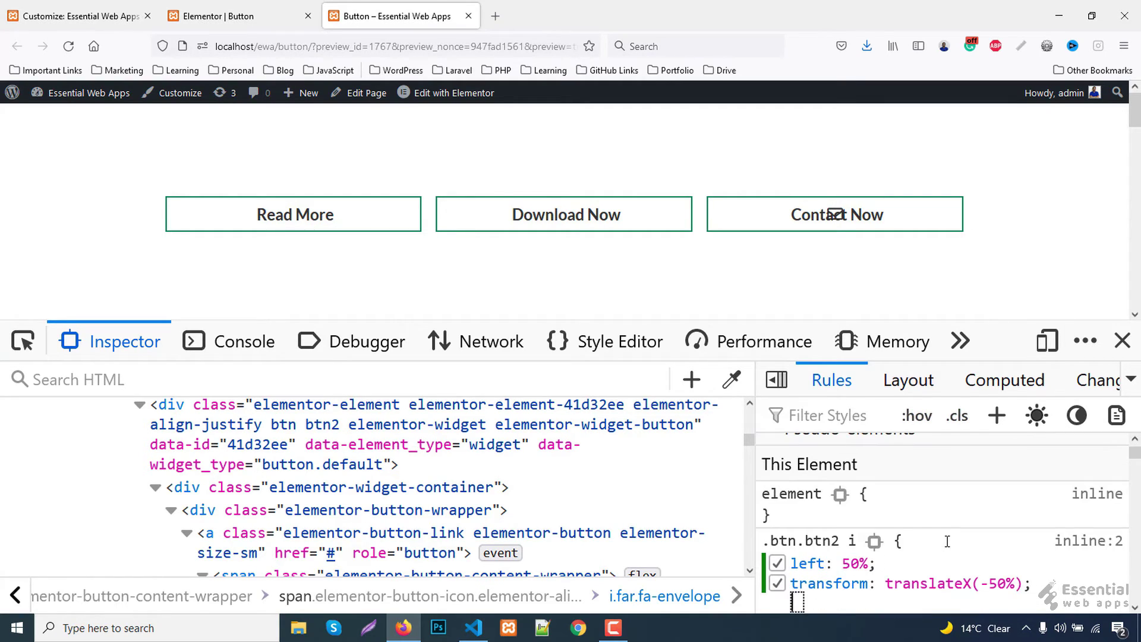
Step: Set bottom to -30px in the .btn.btn2 i rule so the icon sits below the button
type("bottom: ")
type("-19px")
key("Down")
key("Down")
key("Down")
key("Down")
key("Down")
key("Down")
key("Down")
key("Down")
key("Down")
key("Down")
key("Down")
key("Down")
key("Down")
key("Down")
key("Down")
key("Down")
key("Down")
key("Down")
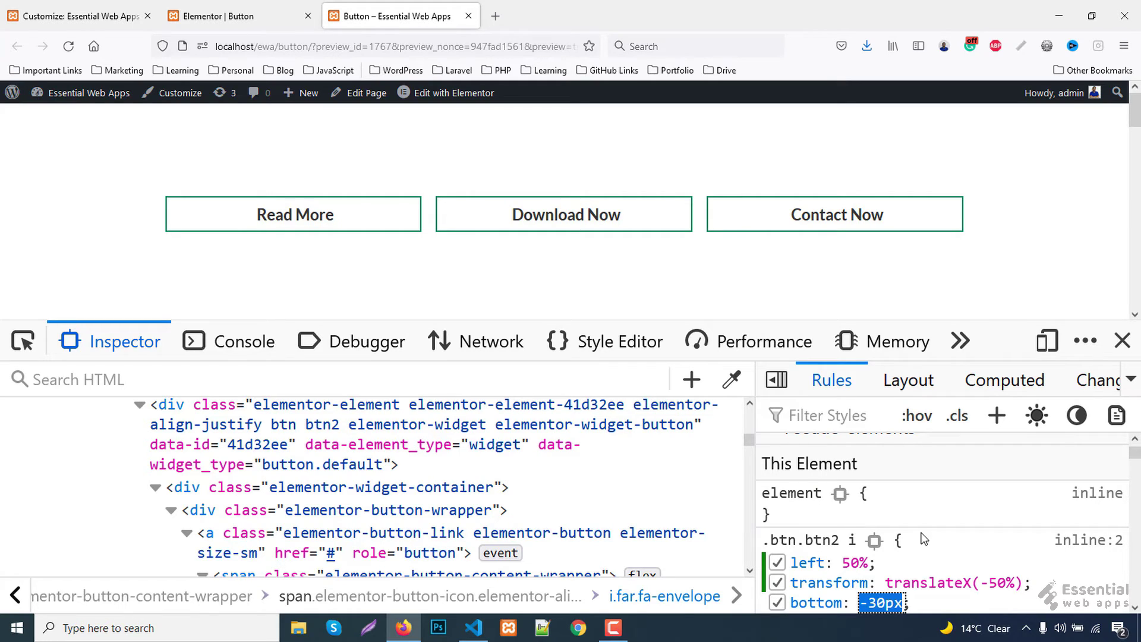
Step: Add another rule for the envelope icon with the selector .btn.btn2:hover i
left_click(833, 535)
key("ctrl+c")
left_click(997, 415)
key("ctrl+v")
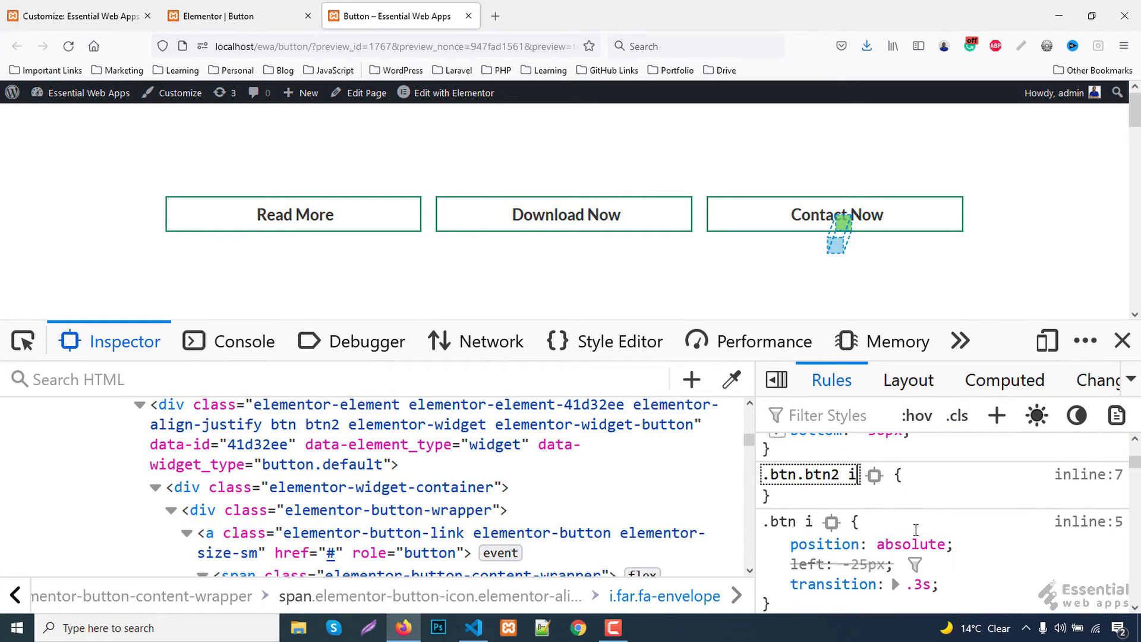
key("Left")
key("Left")
type(":hover")
key("Return")
Step: Set bottom to 15px in the .btn.btn2:hover i rule, checking the icon's position on hover
type("b")
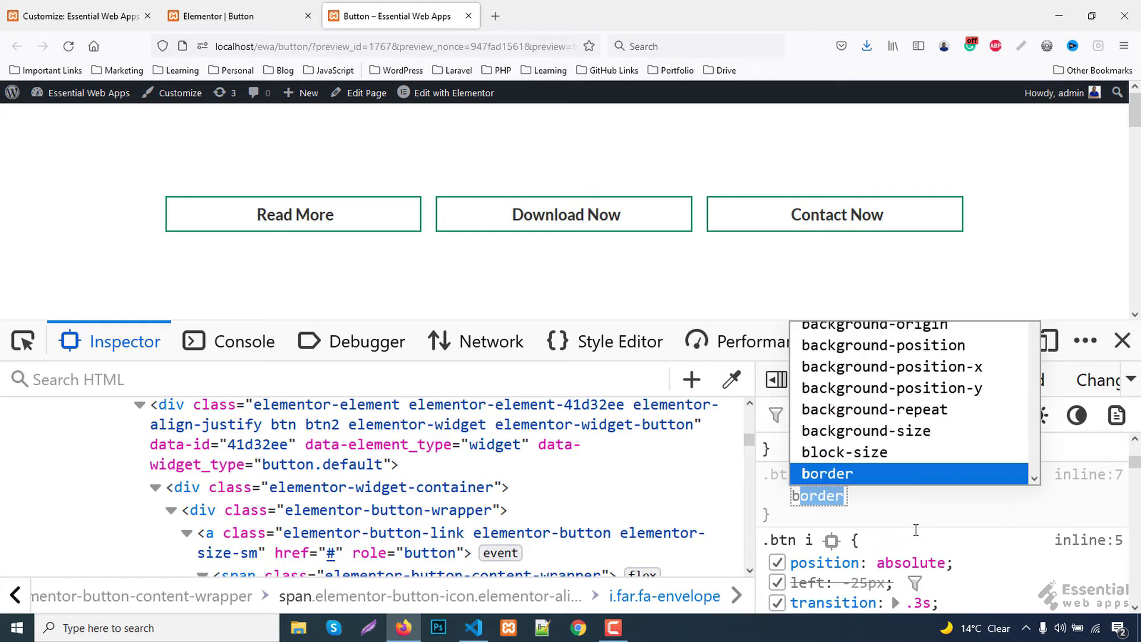
type("ottom")
key("Tab")
type("0")
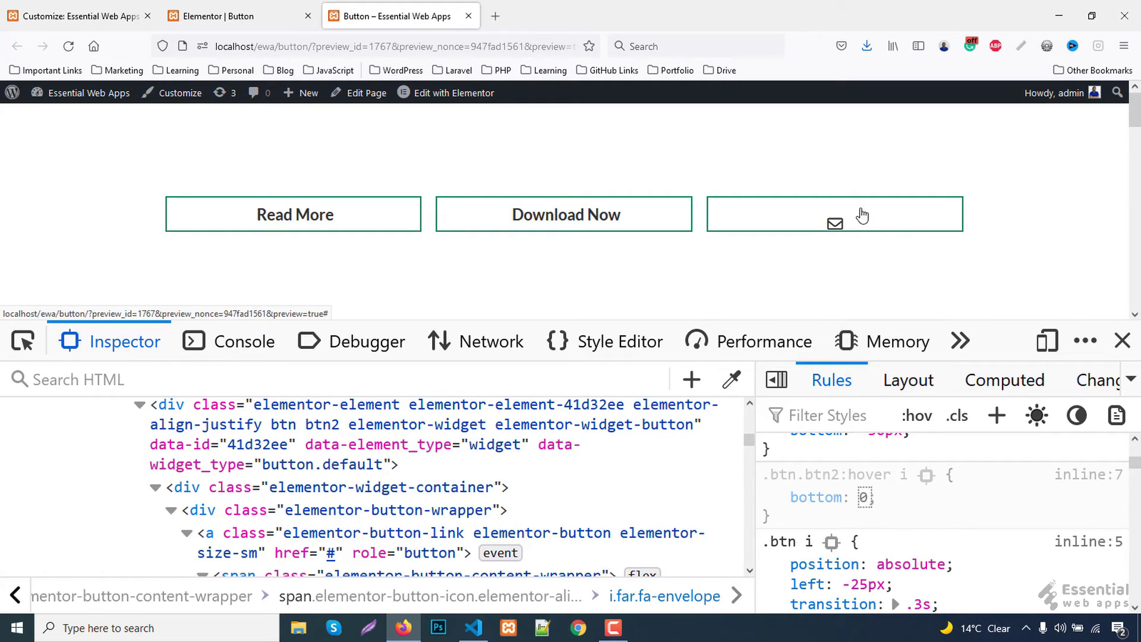
key("Down")
key("Down")
key("Down")
key("Down")
key("Down")
key("Down")
key("Down")
key("Down")
key("Down")
key("Down")
key("Down")
key("Down")
key("Down")
key("Down")
key("Up")
key("Up")
key("Up")
key("Up")
key("Up")
key("Up")
key("Up")
key("Up")
key("Up")
key("Up")
key("Up")
key("Up")
key("Up")
key("Up")
key("Up")
key("Up")
key("Up")
key("Up")
key("Up")
key("Up")
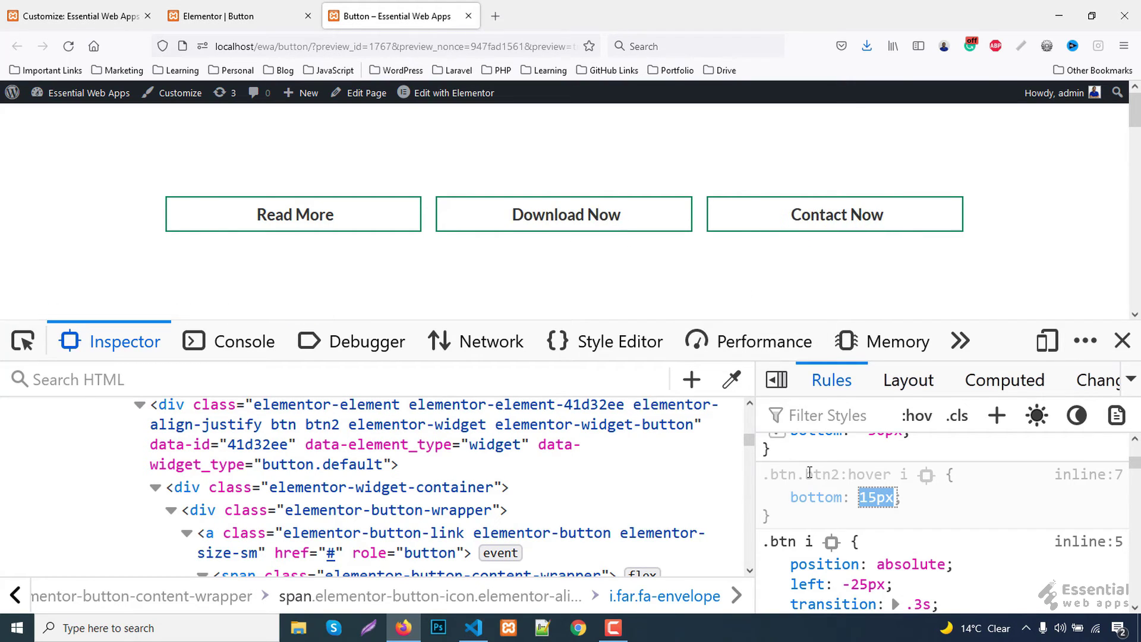
Step: For the Contact Now text span, add a new rule with the selector .btn.btn2 .elementor-button-text
scroll(357, 505, "down", 3)
left_click(256, 532)
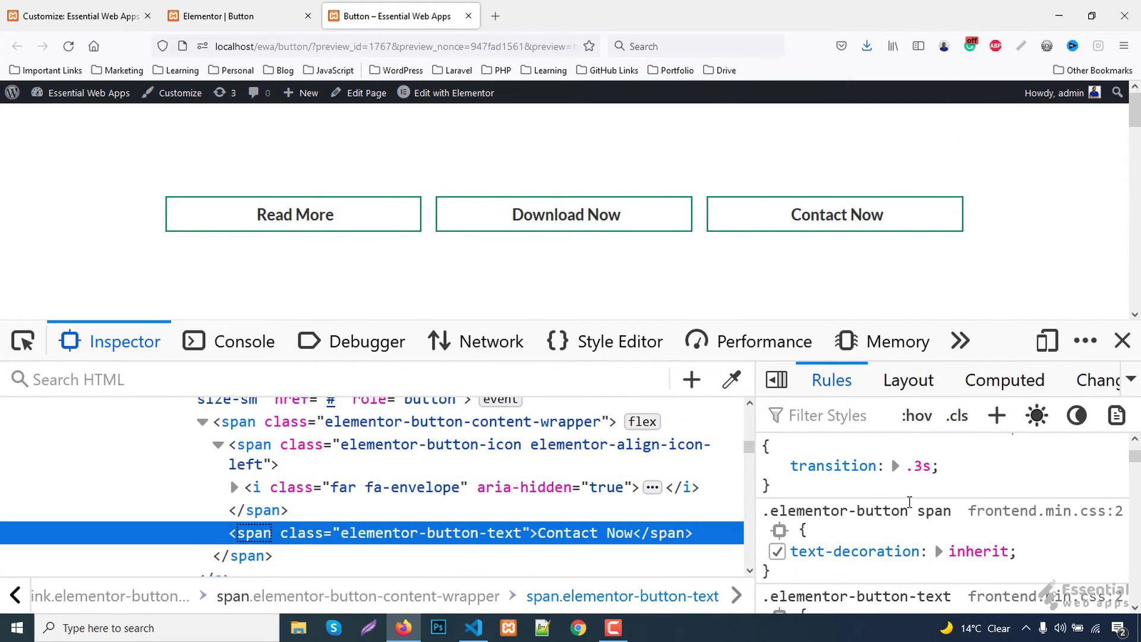
scroll(909, 503, "up", 1)
left_click(880, 421)
scroll(897, 532, "down", 2)
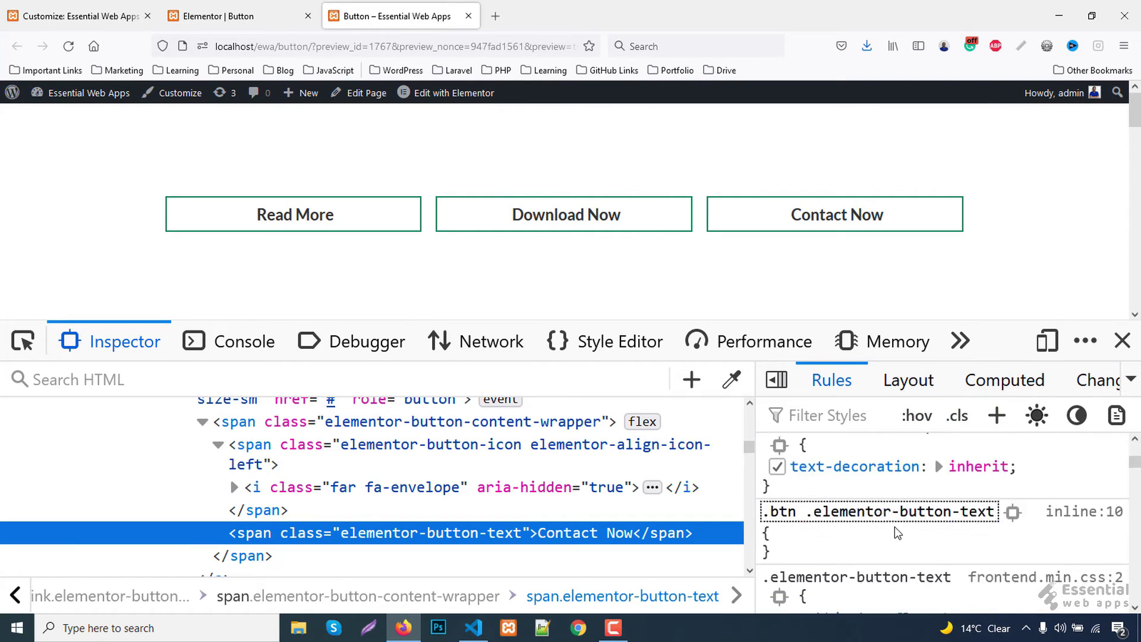
scroll(897, 532, "down", 1)
left_click(797, 473)
type(".btn2")
key("Return")
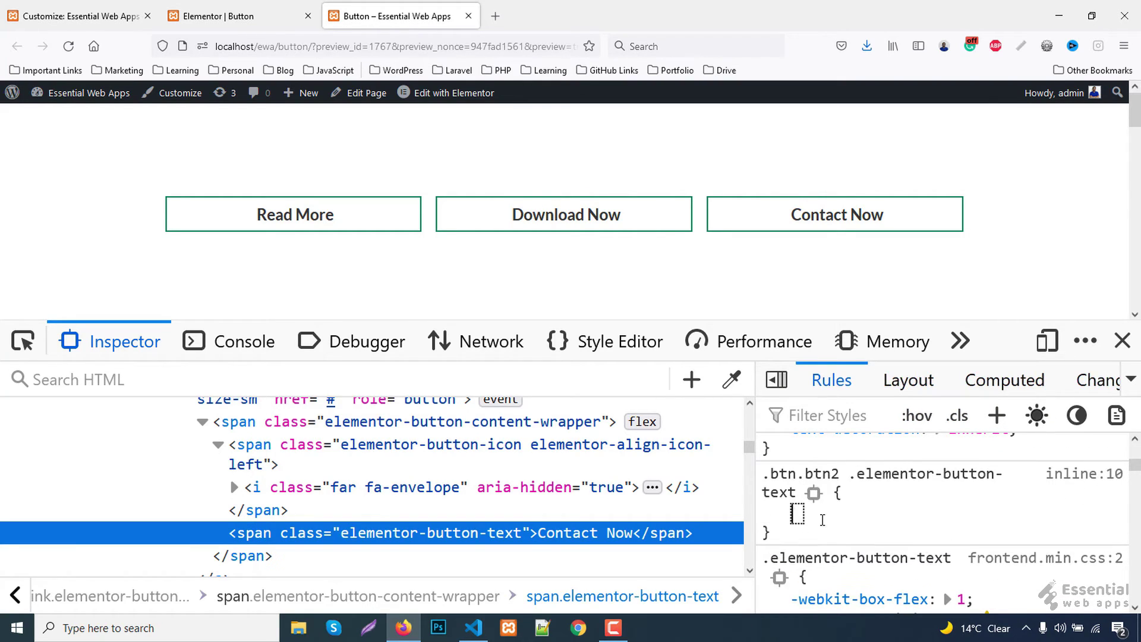
Step: Set transform to translateY(-200%) in the new rule for the Contact Now button text
type("trans")
key("Tab")
key("shift+Tab")
type("transf")
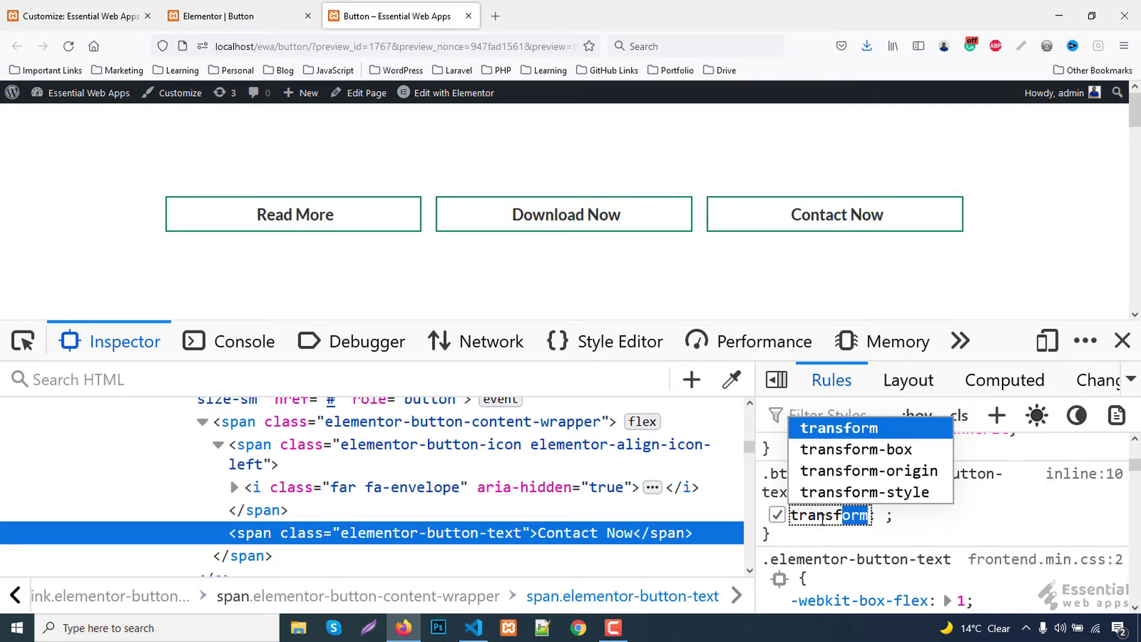
key("Tab")
type("t")
key("Right")
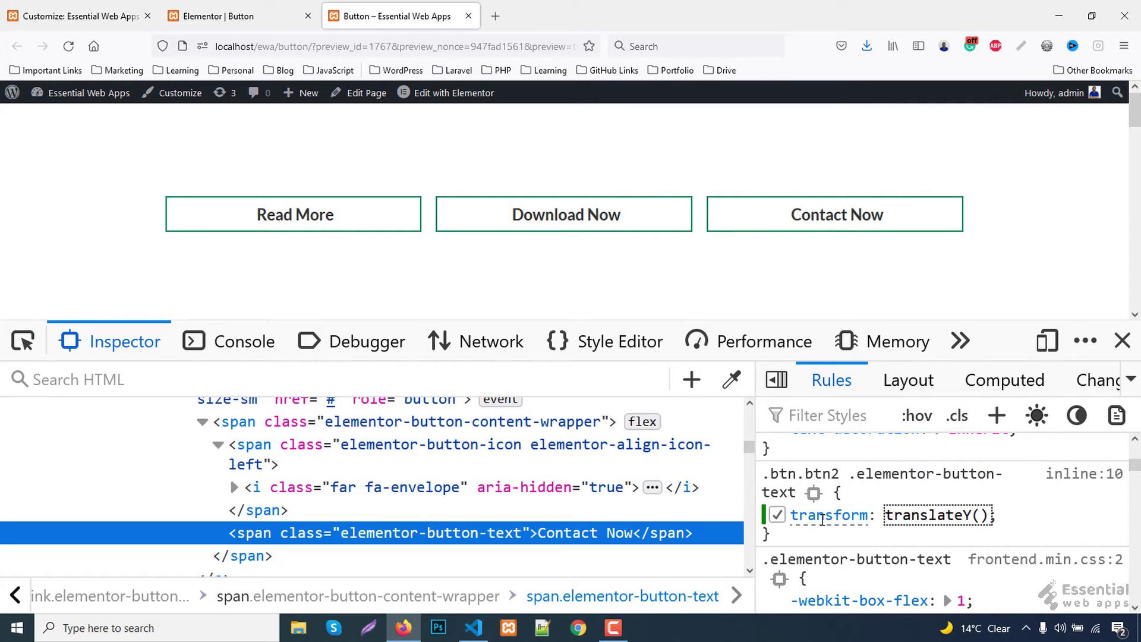
type("Y(100%")
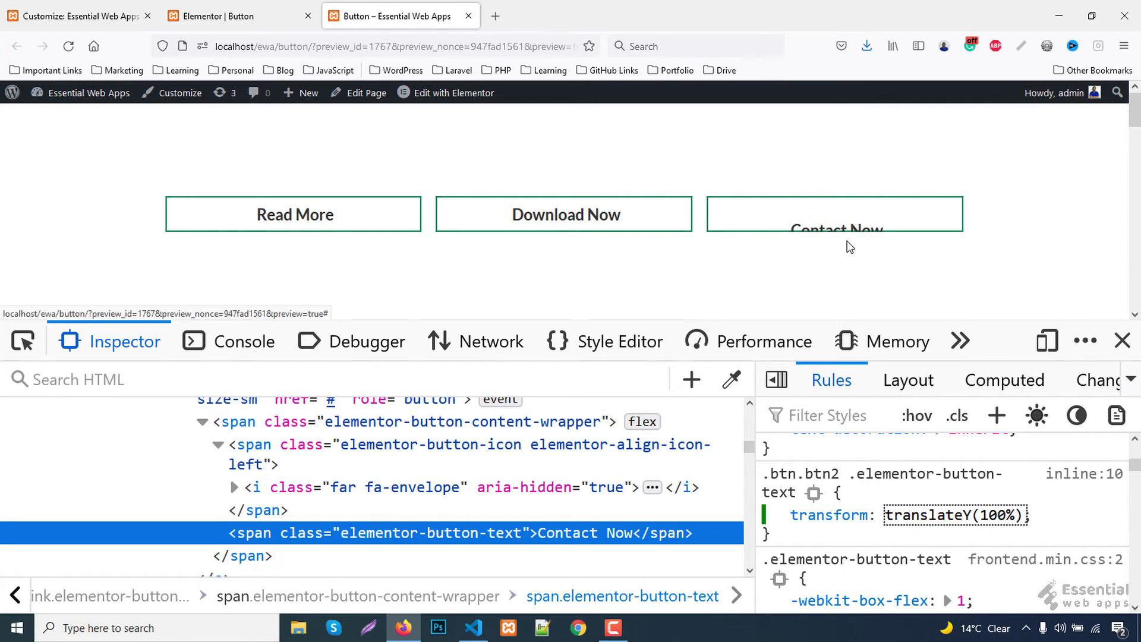
type("-")
key("Delete")
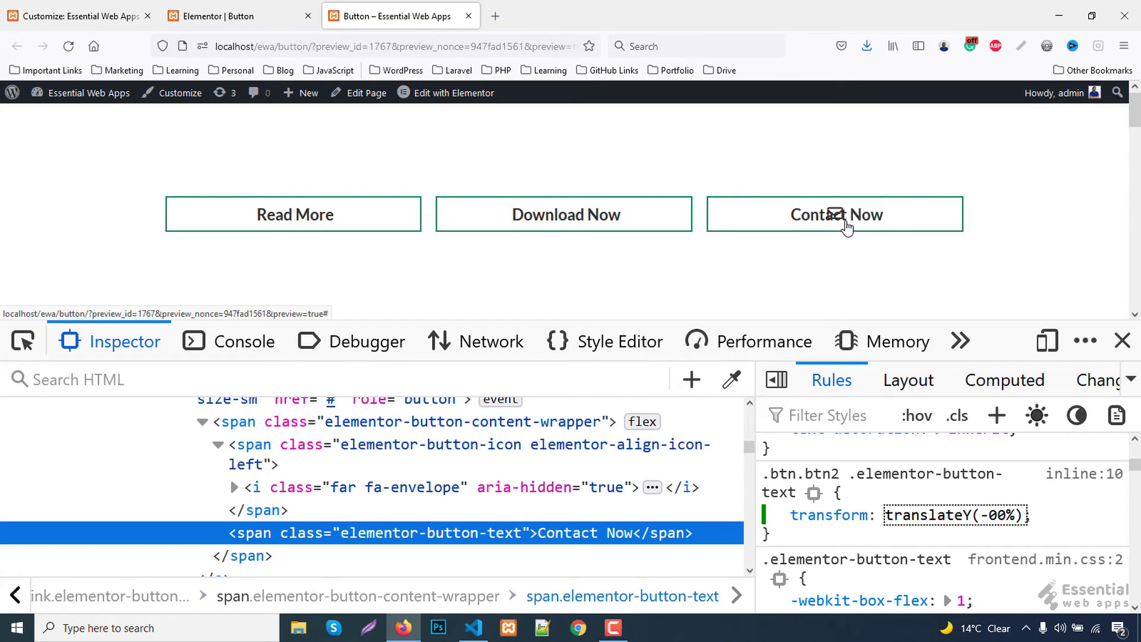
type("2")
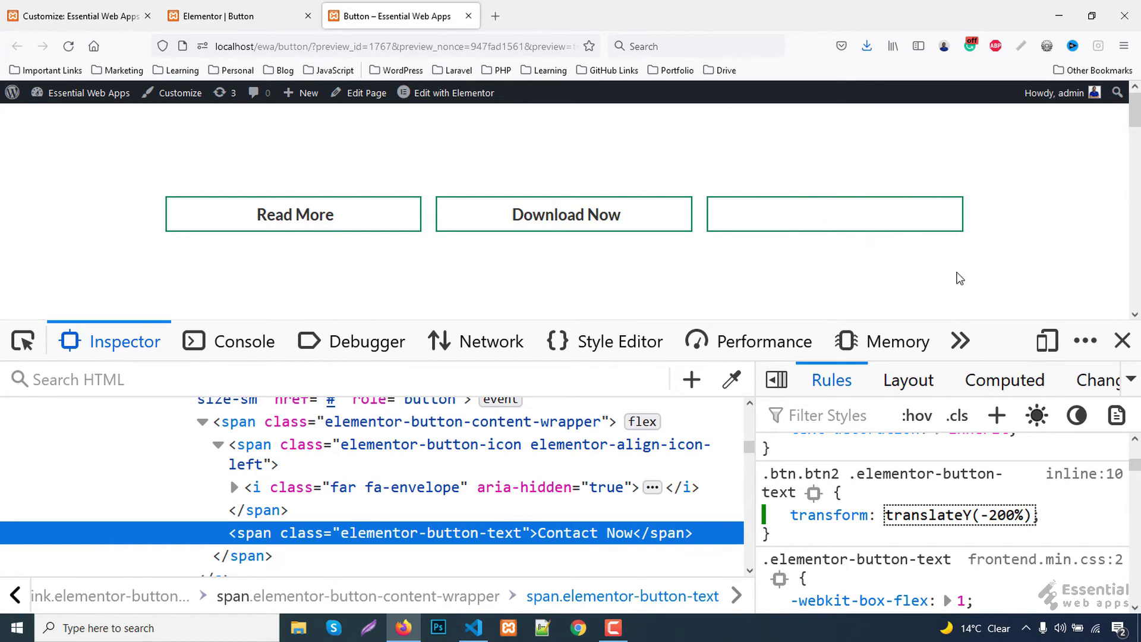
Step: Change the text rule's selector to .btn.btn2:hover .elementor-button-text so the shift applies only on hover
left_click(843, 476)
left_click(841, 498)
type(":ho")
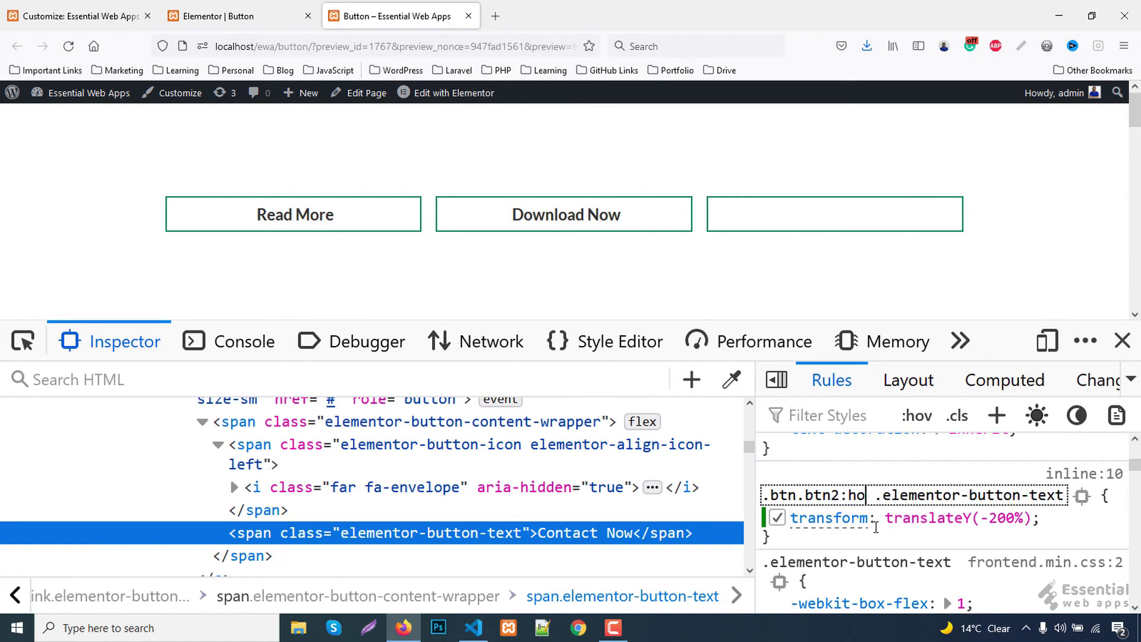
left_click(876, 526)
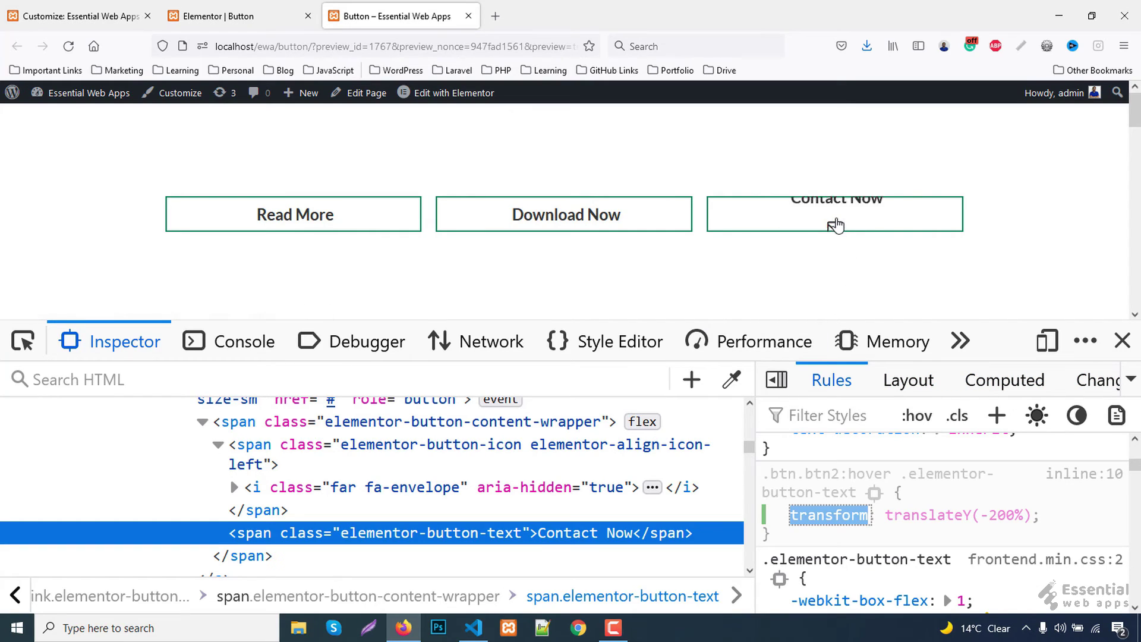
Step: Open the new inline style sheet's source and copy all three .btn.btn2 rules
left_click(1070, 490)
left_click(1070, 486)
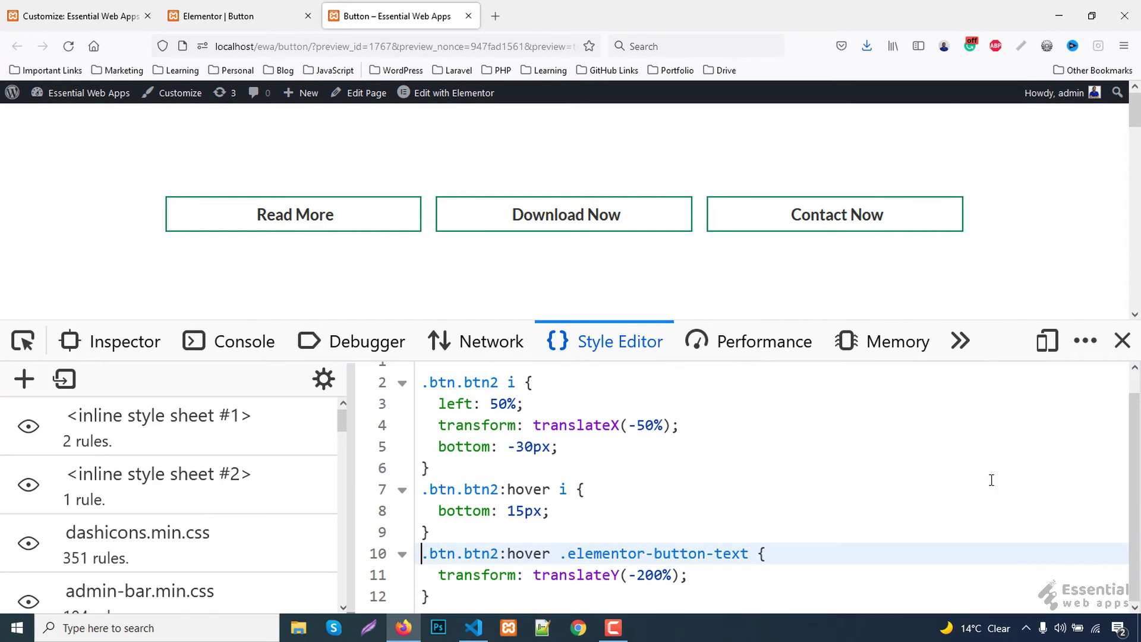
key("ctrl+a")
Step: In the Customizer's Additional CSS, paste the copied .btn.btn2 rules below the .btn.btn1 rules and publish
left_click(77, 16)
left_click(64, 562)
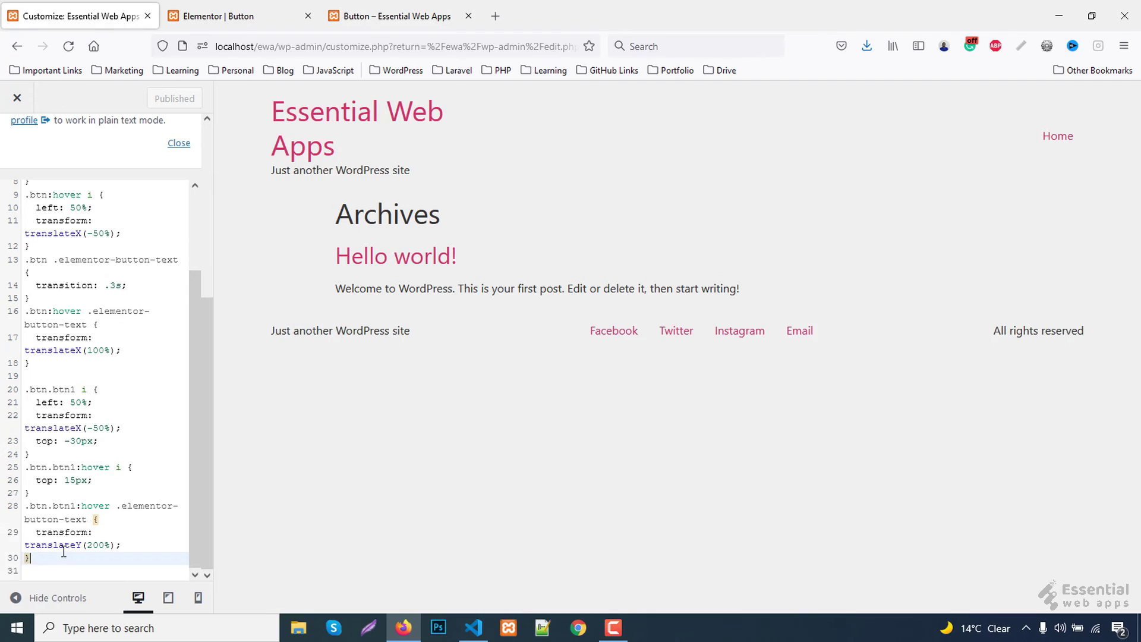
key("Return")
key("Return")
type(".btn.btn2 i {   left: 50%;   transform: translateX(-50%);   bottom: -30px; } .btn.btn2:hover i {   bottom: 15px; } .btn.btn2:hover .elementor-button-text {   transform: translateY(-200%); }")
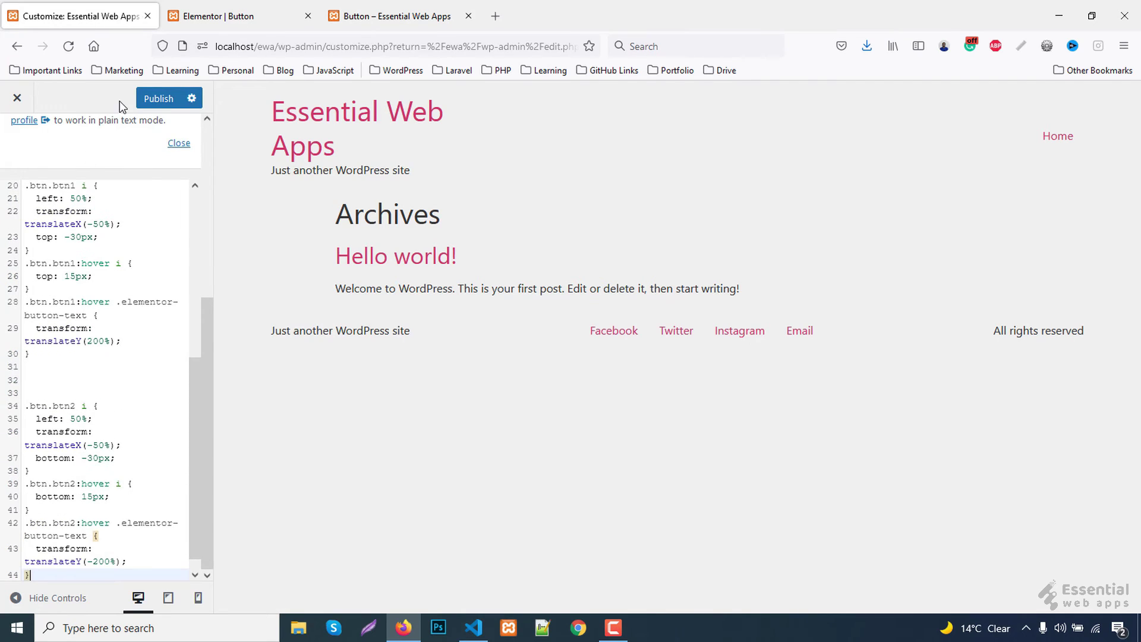
left_click(160, 102)
Step: Reload the Button page preview and close the developer tools to check the published Contact Now styling
left_click(399, 7)
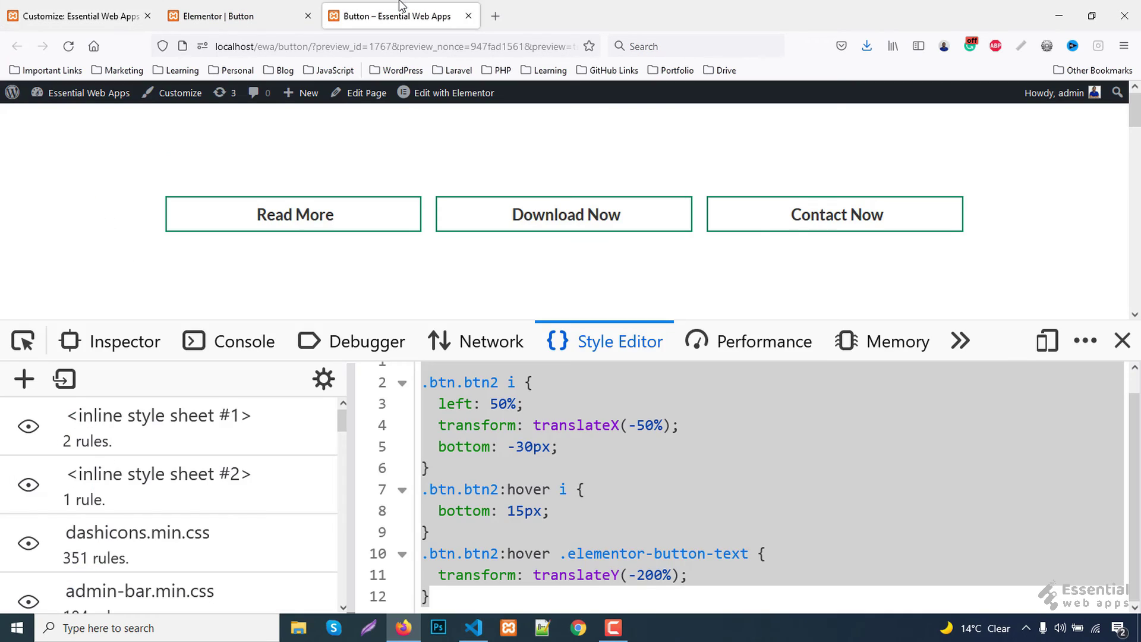
key("F5")
left_click(1123, 340)
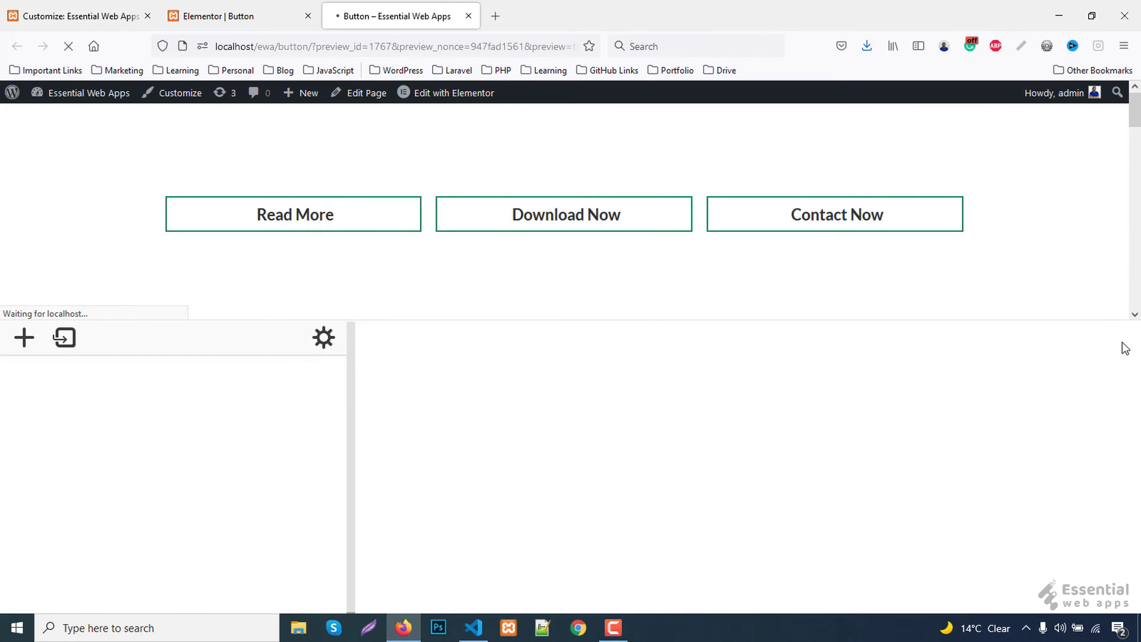